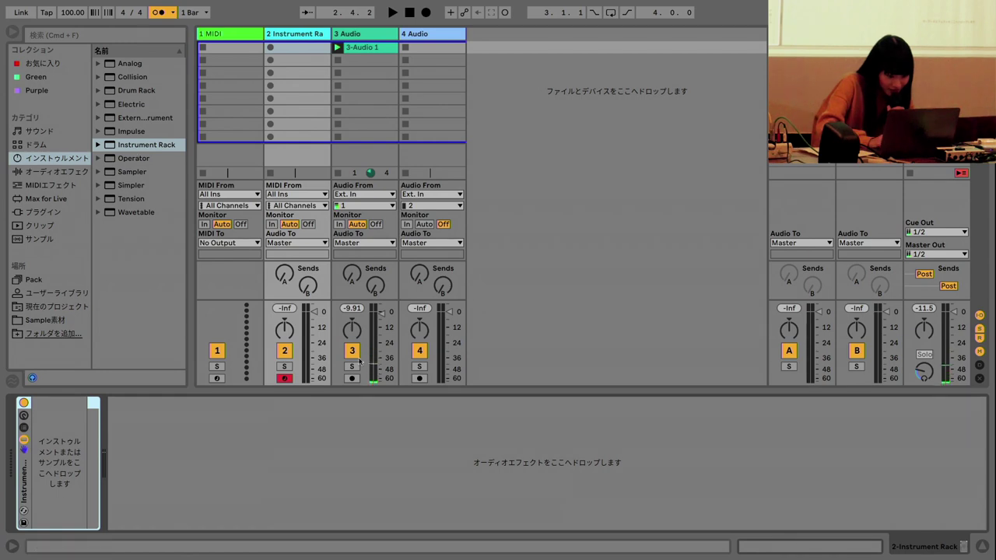
Step: Arm the 3 Audio track for recording and load its 3-Audio 1 clip into track 2's Instrument Rack as a playable sample
{"action": "left_click", "coordinate": [351, 378]}
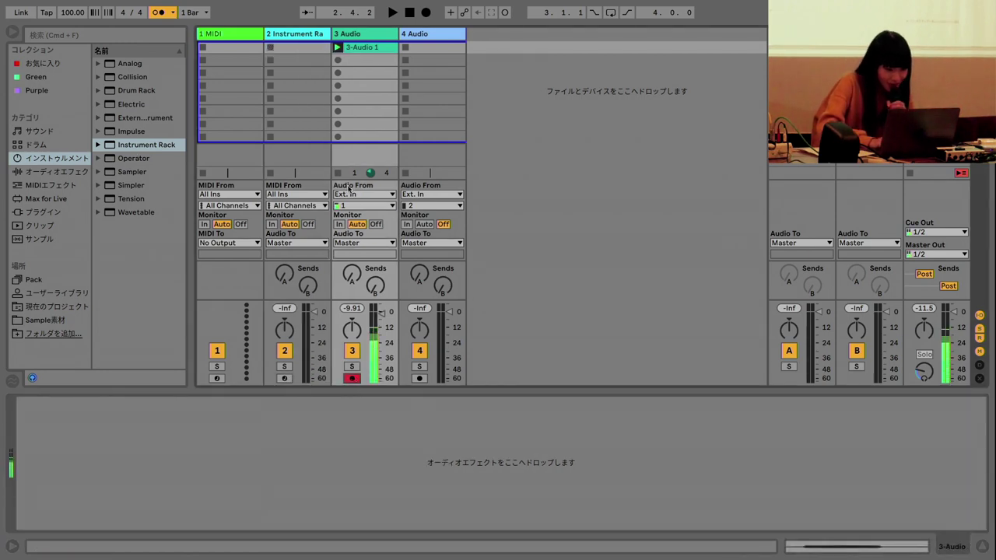
{"action": "key", "text": "Left"}
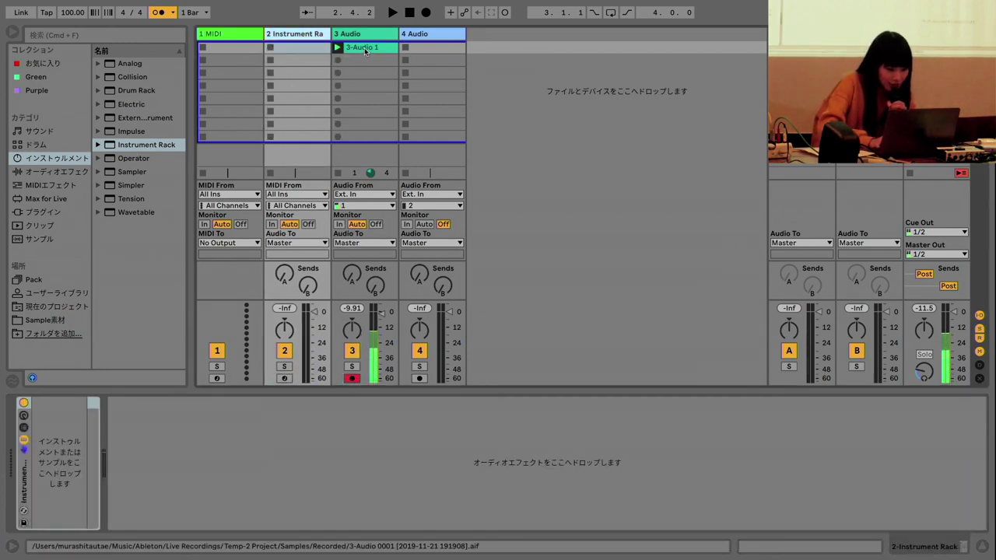
{"action": "left_click_drag", "start_coordinate": [362, 52], "coordinate": [113, 410]}
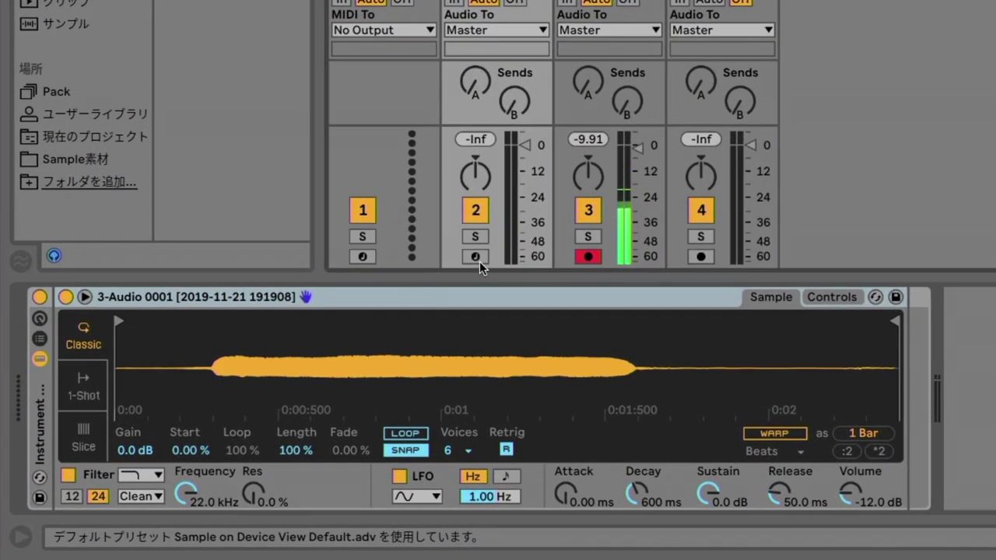
Step: Arm the Instrument Rack track and trim the sample to its sustained part, from about 0.47 s to about 1.37 s
{"action": "left_click", "coordinate": [476, 258]}
{"action": "mouse_move", "coordinate": [121, 321]}
{"action": "left_mouse_down"}
{"action": "mouse_move", "coordinate": [300, 321]}
{"action": "mouse_move", "coordinate": [272, 322]}
{"action": "left_mouse_up"}
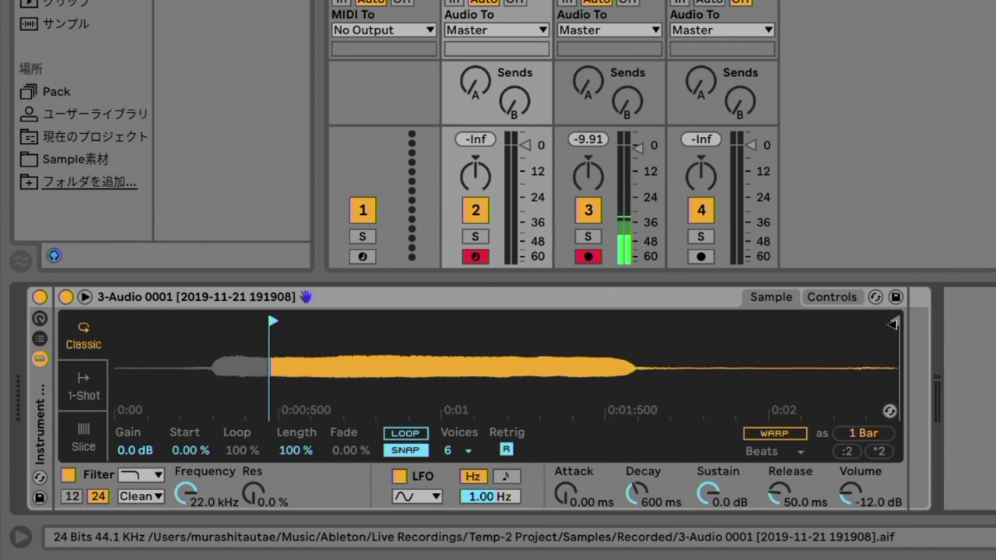
{"action": "left_click_drag", "start_coordinate": [894, 322], "coordinate": [562, 321]}
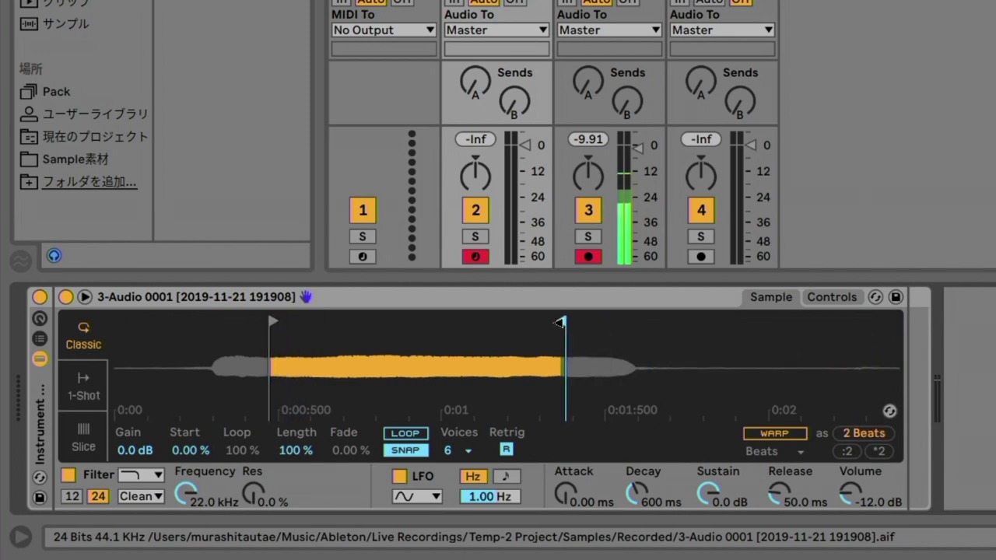
Step: Show the sampler's sound controls and audition the sample by playing notes, shifting the computer keyboard range down to C2–D3
{"action": "left_click", "coordinate": [829, 298]}
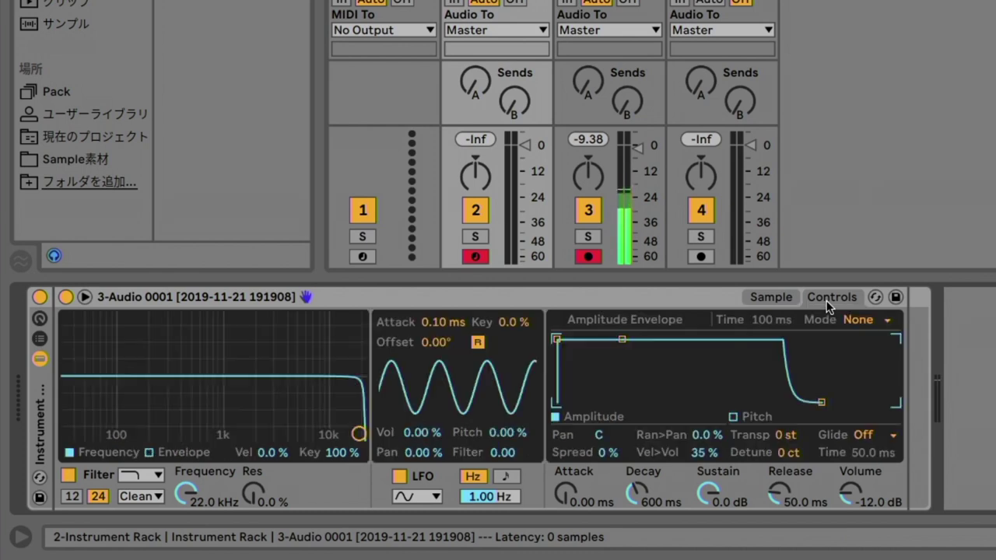
{"action": "key", "text": "a"}
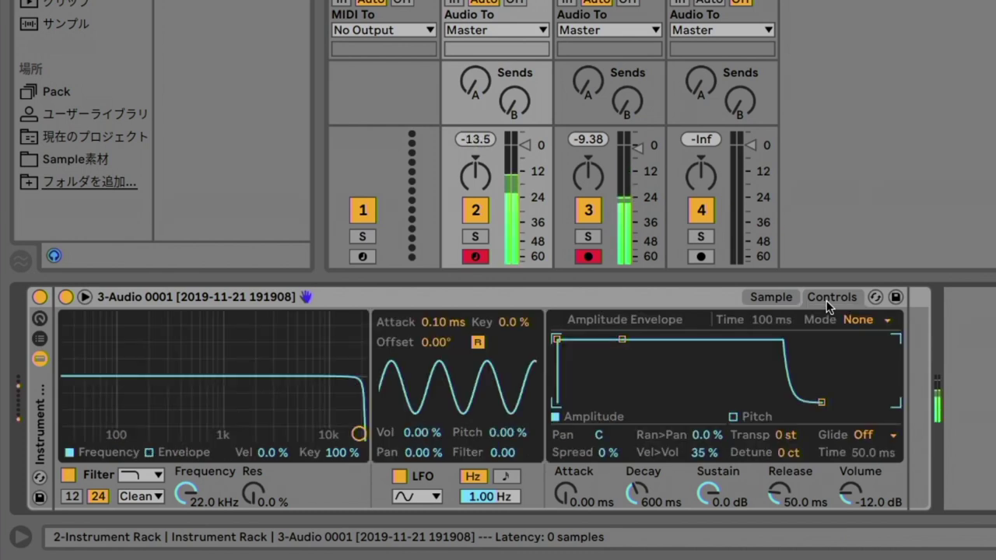
{"action": "key", "text": "z"}
{"action": "key", "text": "a"}
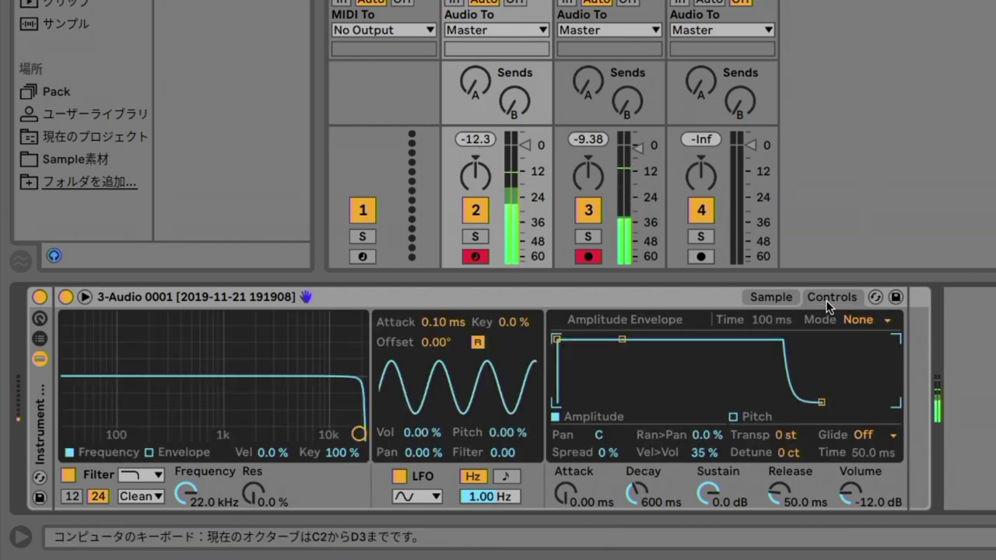
Step: Set the sampler's filter to 1.23 kHz with 36 % resonance and lengthen the amplitude release to 6.65 s
{"action": "left_click_drag", "start_coordinate": [354, 434], "coordinate": [233, 402]}
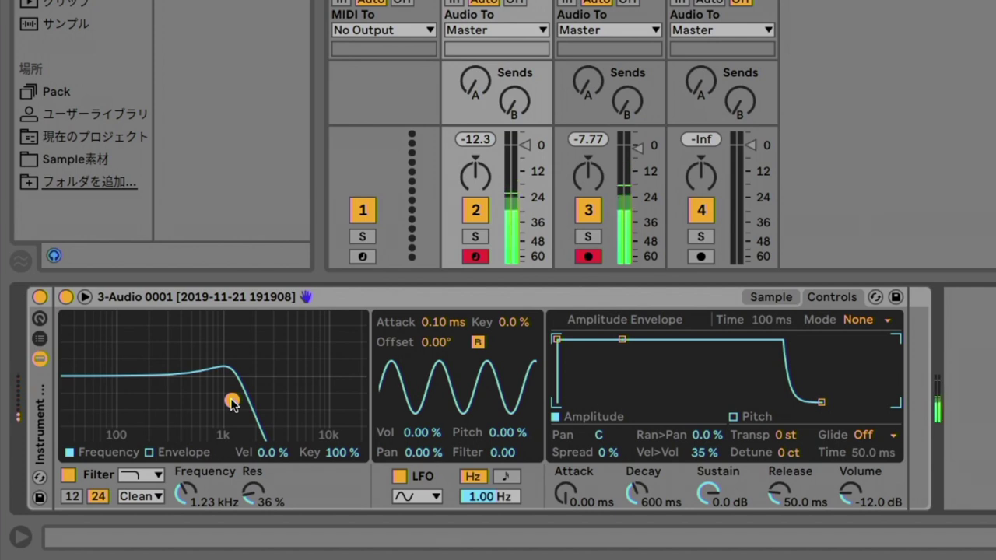
{"action": "left_click", "coordinate": [822, 404]}
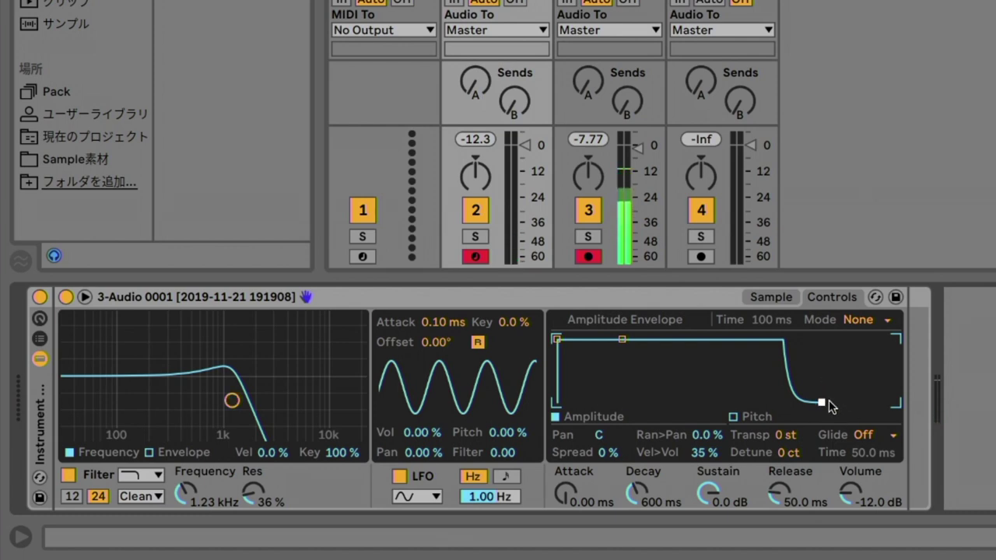
{"action": "left_click_drag", "start_coordinate": [822, 404], "coordinate": [872, 402]}
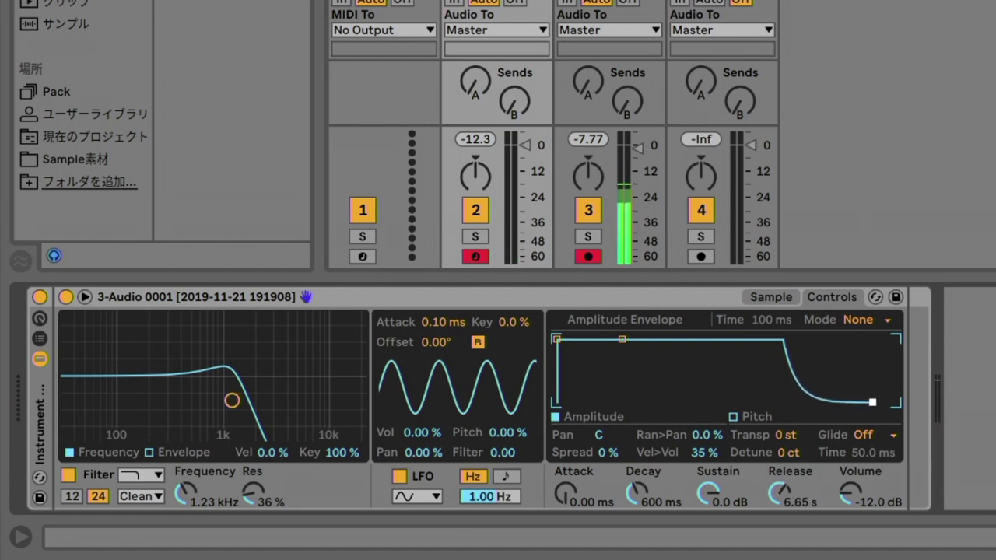
Step: Enable looping for the trimmed sample and narrow the browser and its category list
{"action": "left_click", "coordinate": [771, 297]}
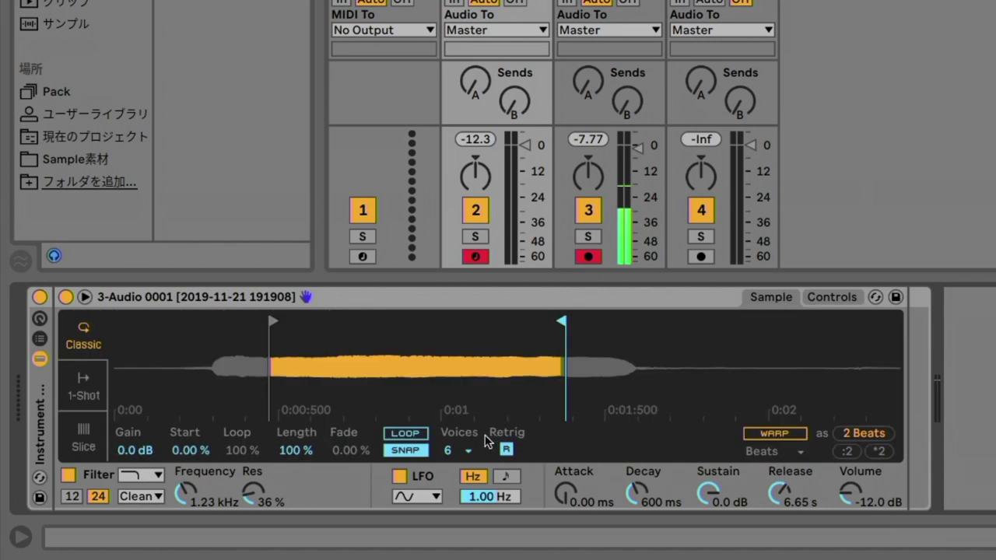
{"action": "left_click", "coordinate": [417, 437]}
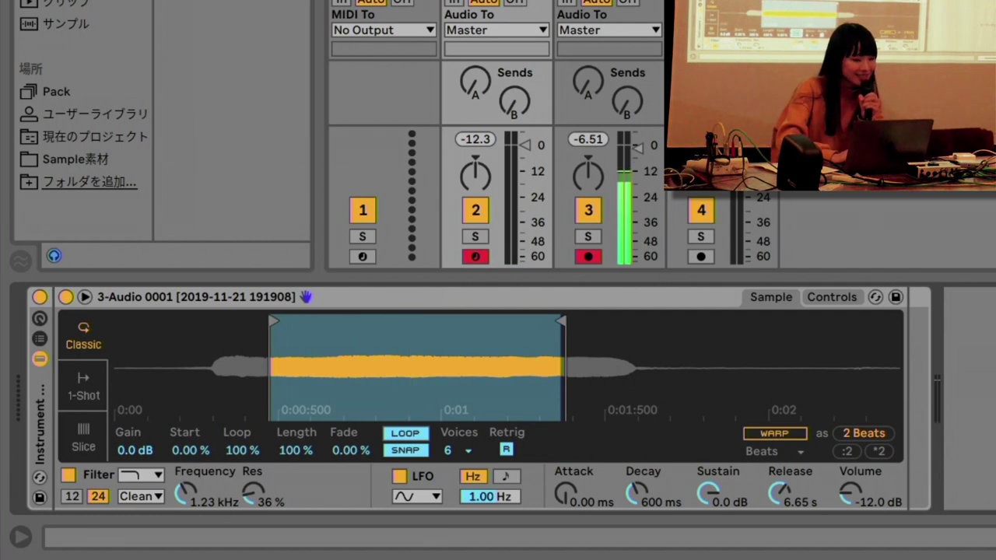
{"action": "left_click_drag", "start_coordinate": [154, 117], "coordinate": [127, 117]}
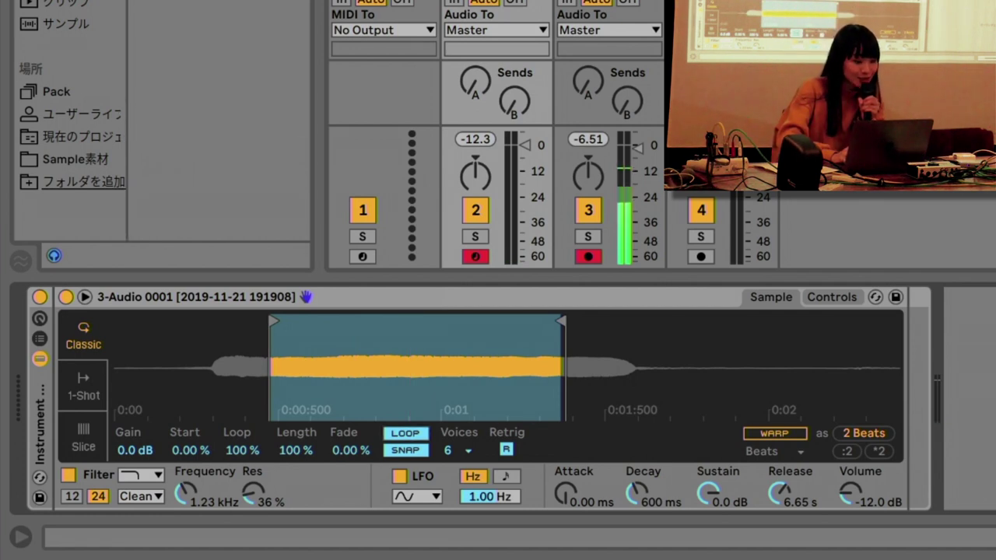
{"action": "left_click_drag", "start_coordinate": [317, 117], "coordinate": [256, 117]}
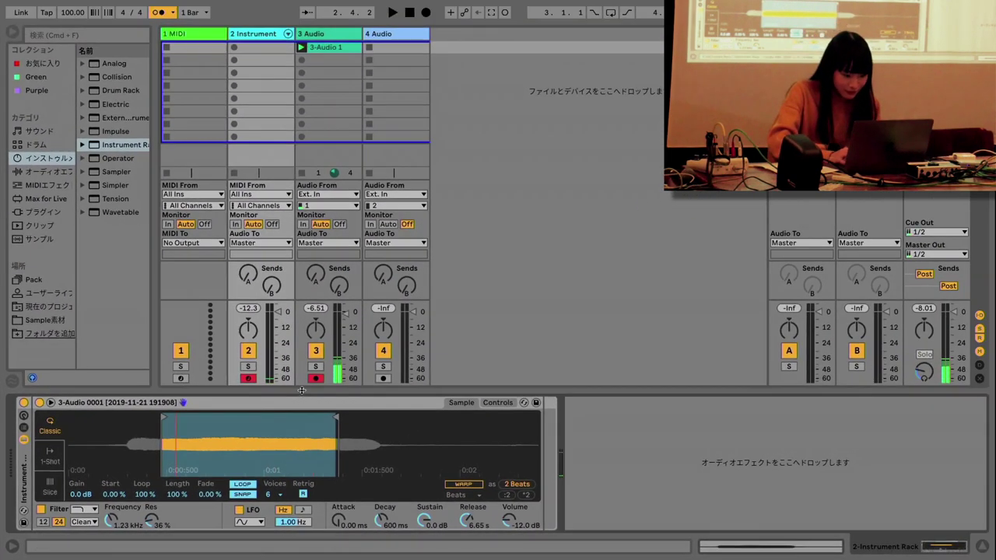
Step: Rearm the 3 Audio track and arm the Instrument Rack track together with it
{"action": "left_click", "coordinate": [446, 303]}
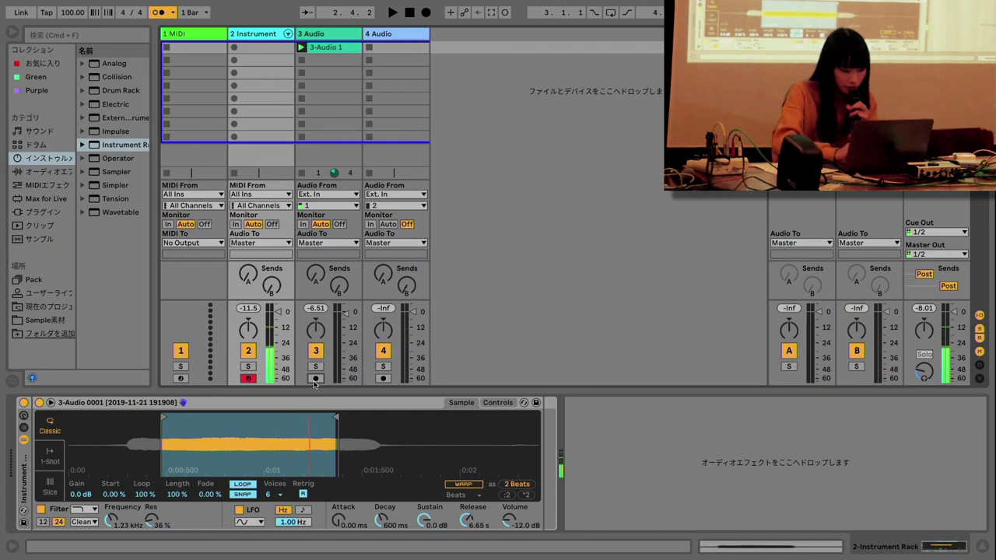
{"action": "left_click", "coordinate": [314, 379]}
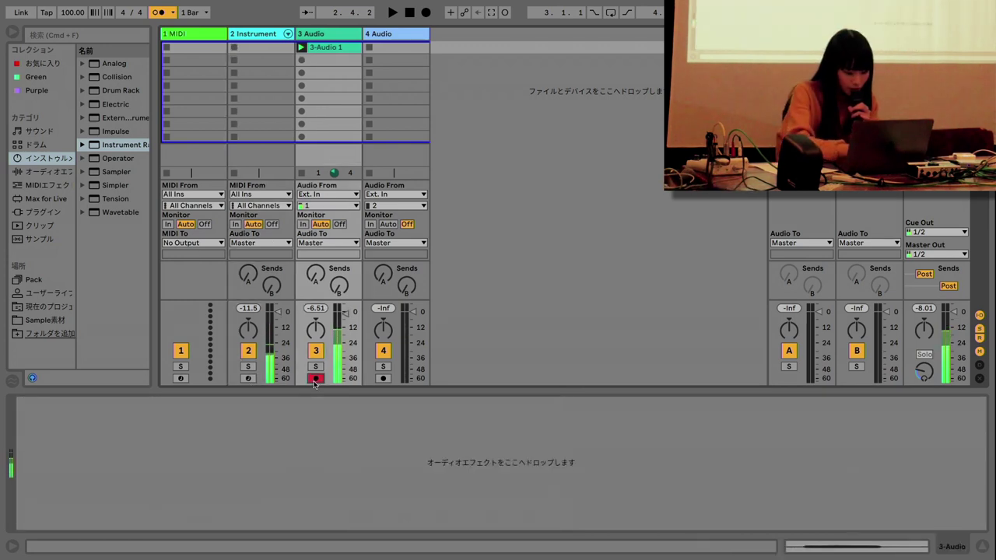
{"action": "left_click", "coordinate": [251, 380]}
Step: Record an eight-bar chord performance into the first clip slot of the Instrument Rack track
{"action": "left_click", "coordinate": [262, 48]}
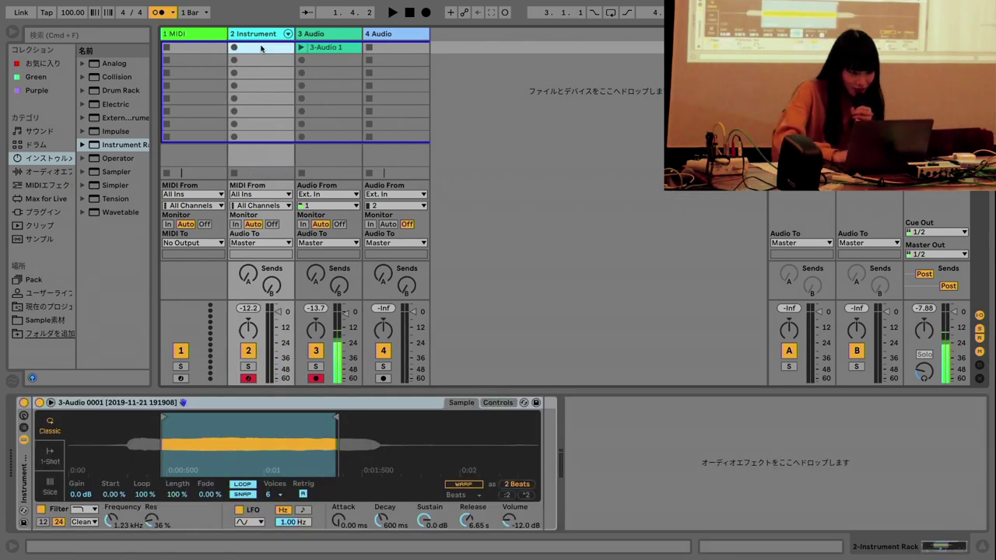
{"action": "left_click", "coordinate": [234, 48]}
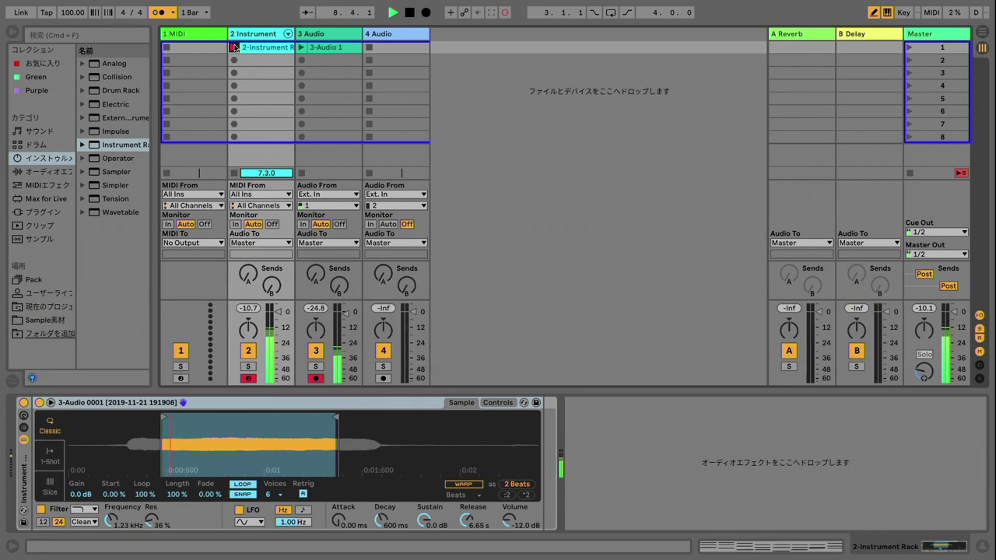
{"action": "left_click", "coordinate": [234, 48]}
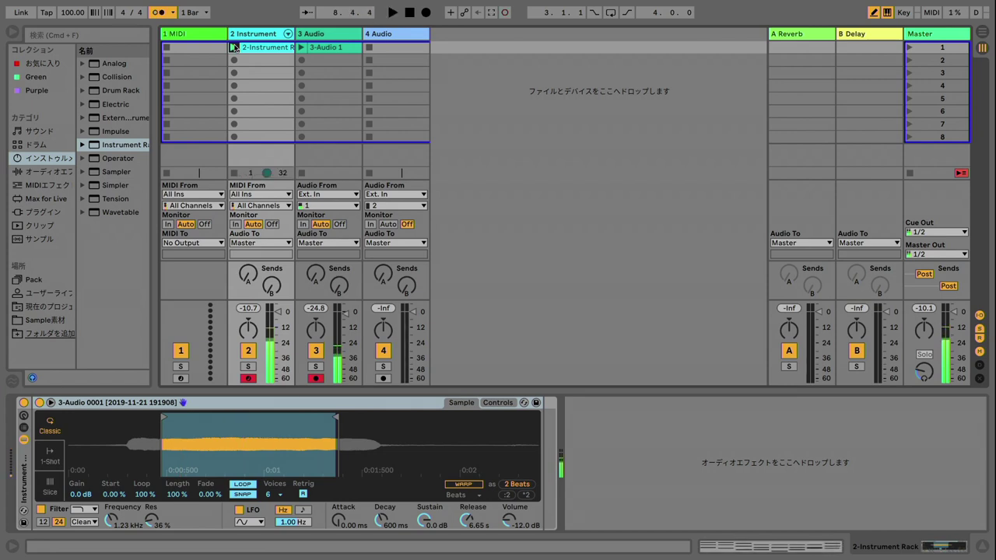
Step: Quantize all notes of the recorded chord clip and play it back
{"action": "left_click", "coordinate": [764, 545]}
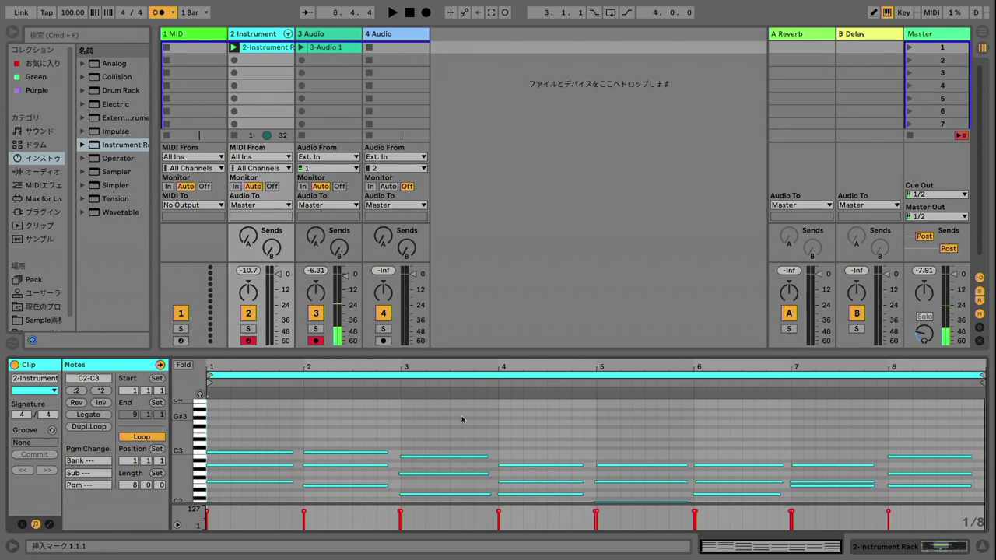
{"action": "key", "text": "super+a"}
{"action": "key", "text": "space"}
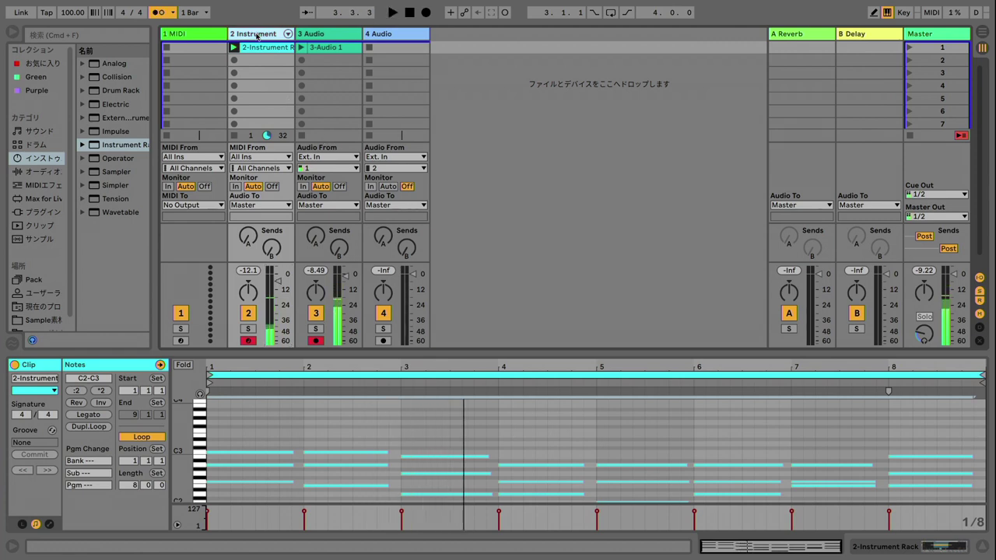
Step: Duplicate the Instrument Rack track and move the audio track holding 3-Audio 1 behind the empty audio track
{"action": "key", "text": "super+d"}
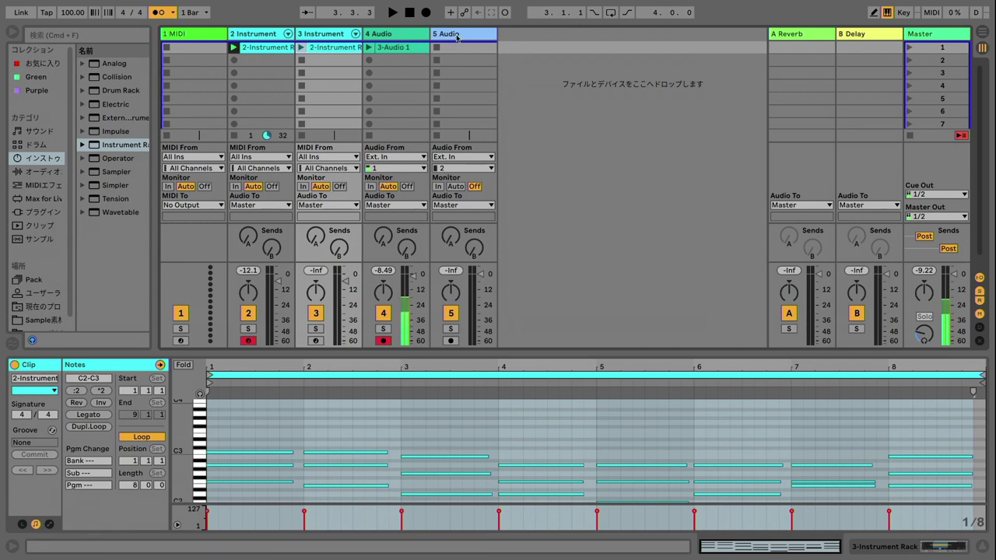
{"action": "left_click_drag", "start_coordinate": [397, 41], "coordinate": [466, 42]}
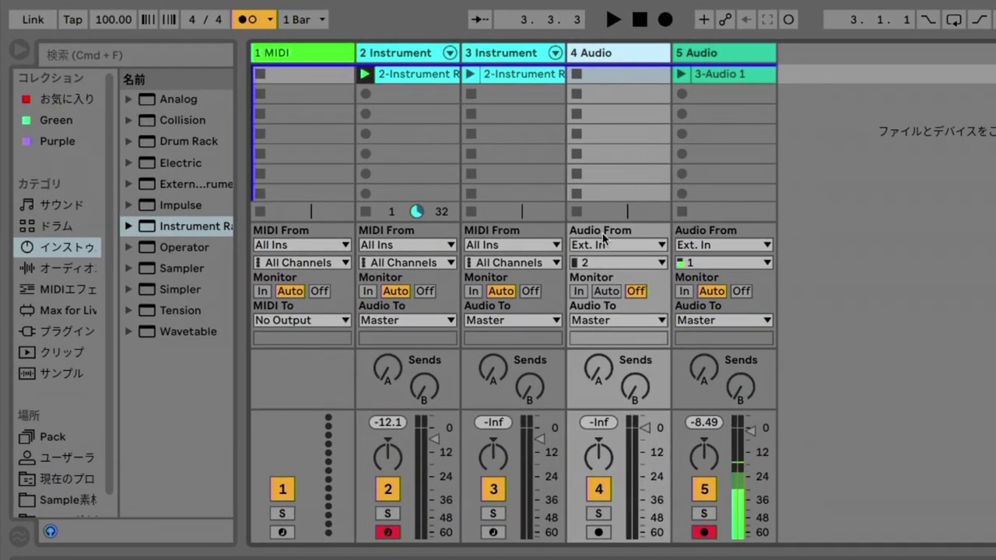
Step: Set the 4 Audio track's external input to channel 1 with monitoring on Auto, and arm it
{"action": "left_click", "coordinate": [618, 262]}
{"action": "left_click", "coordinate": [599, 270]}
{"action": "left_click", "coordinate": [609, 292]}
{"action": "left_click", "coordinate": [598, 532]}
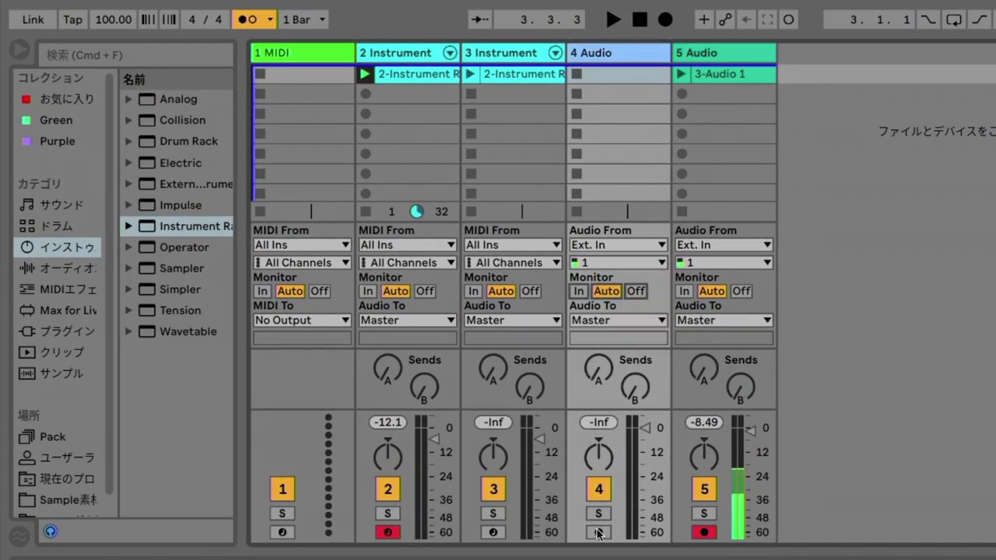
Step: Route the duplicated Instrument Rack track's audio output to Sends Only
{"action": "left_click", "coordinate": [489, 61]}
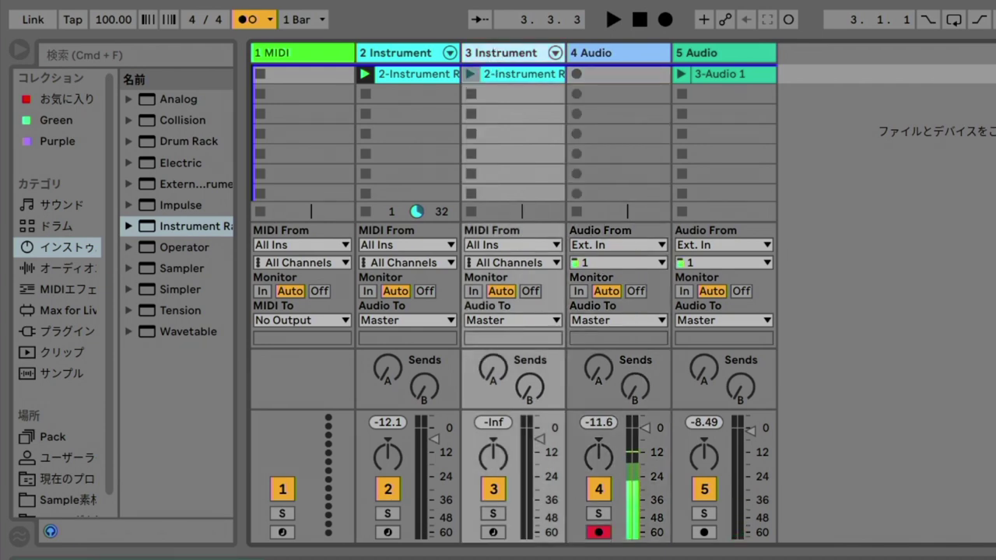
{"action": "left_click", "coordinate": [480, 319]}
{"action": "left_click", "coordinate": [510, 430]}
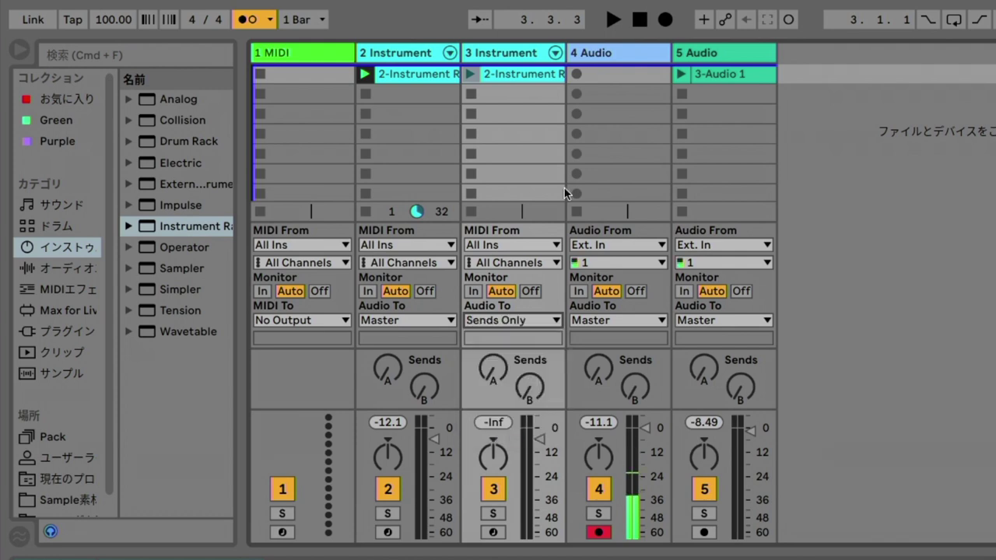
Step: Load the Vocoder audio effect onto the 4 Audio track
{"action": "left_click", "coordinate": [580, 70]}
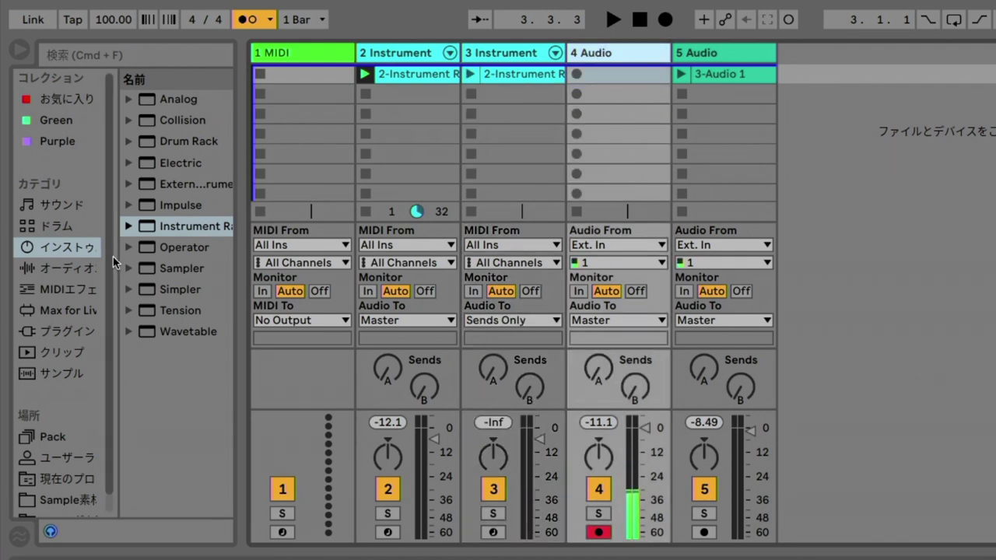
{"action": "left_click", "coordinate": [70, 268]}
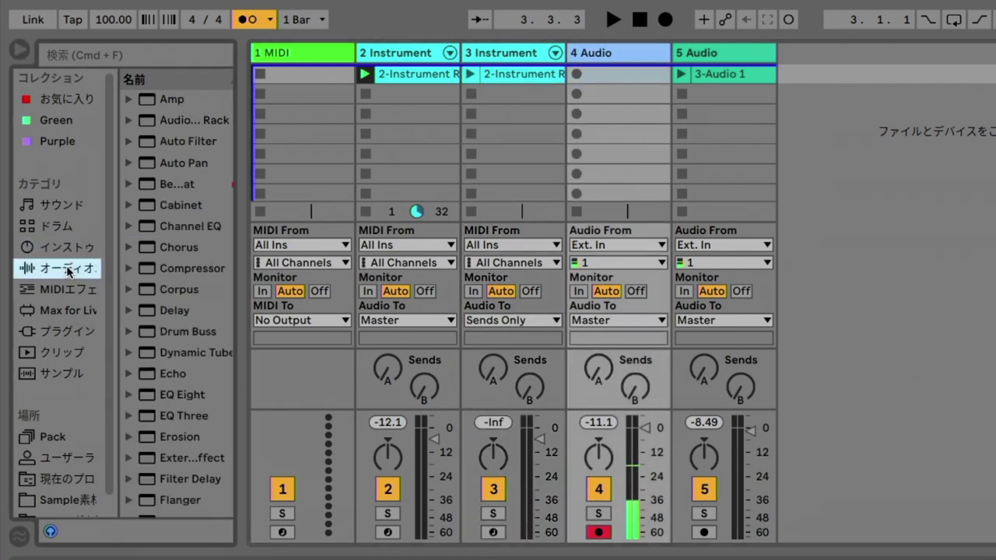
{"action": "scroll", "coordinate": [144, 362], "scroll_direction": "down", "scroll_amount": 6}
{"action": "left_click", "coordinate": [146, 508]}
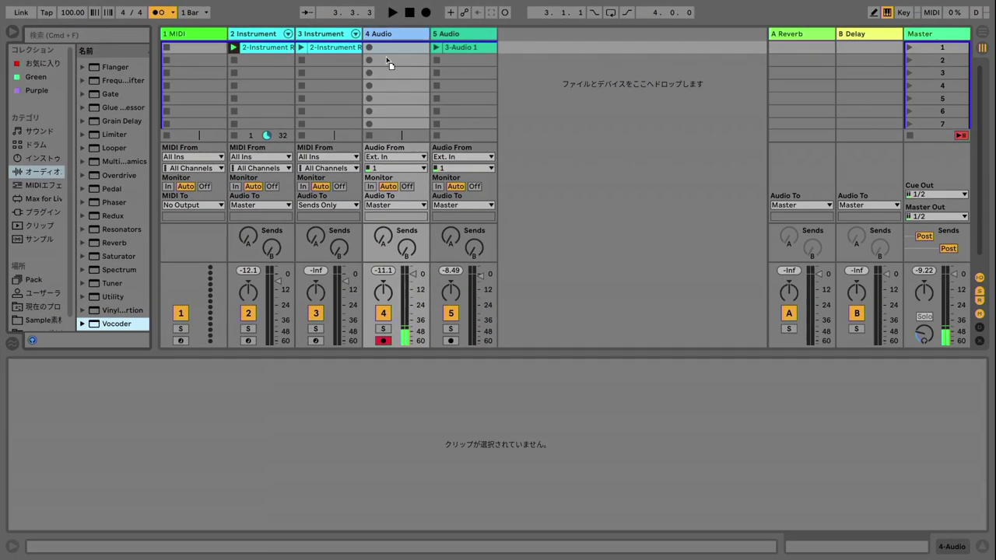
{"action": "key", "text": "Return"}
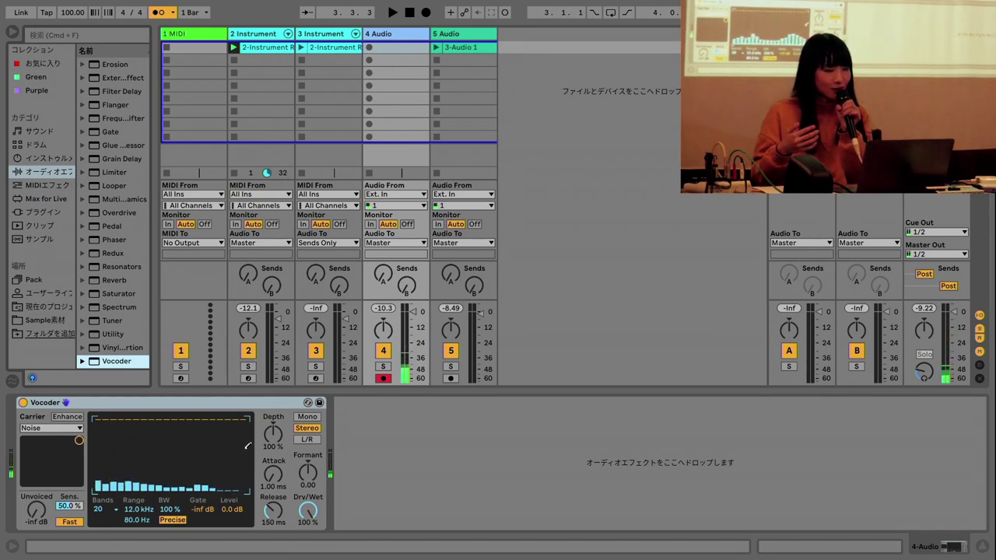
Step: Set the Vocoder's carrier to External and compare the sound by arming 5 Audio briefly, ending with 4 Audio armed
{"action": "left_click", "coordinate": [33, 429]}
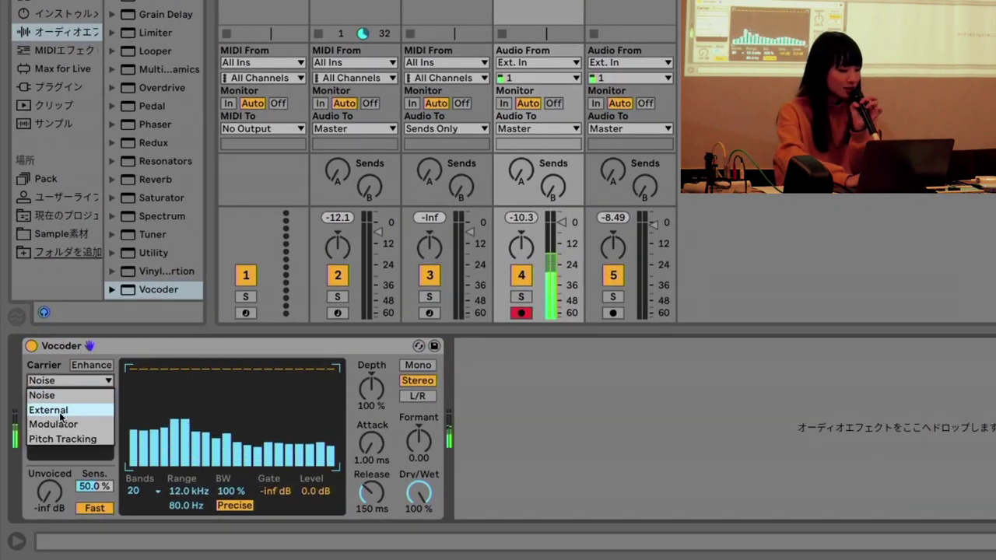
{"action": "left_click", "coordinate": [59, 411]}
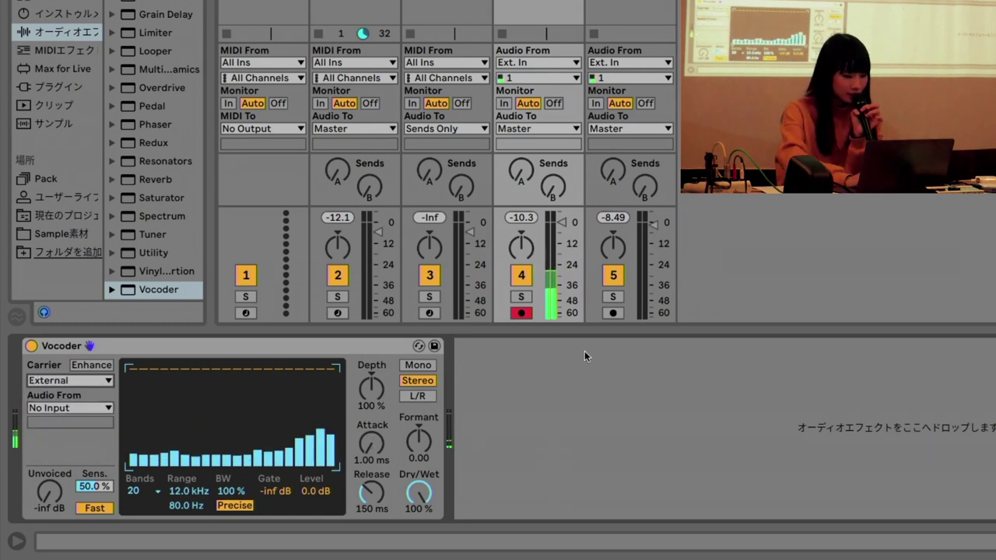
{"action": "left_click", "coordinate": [613, 312]}
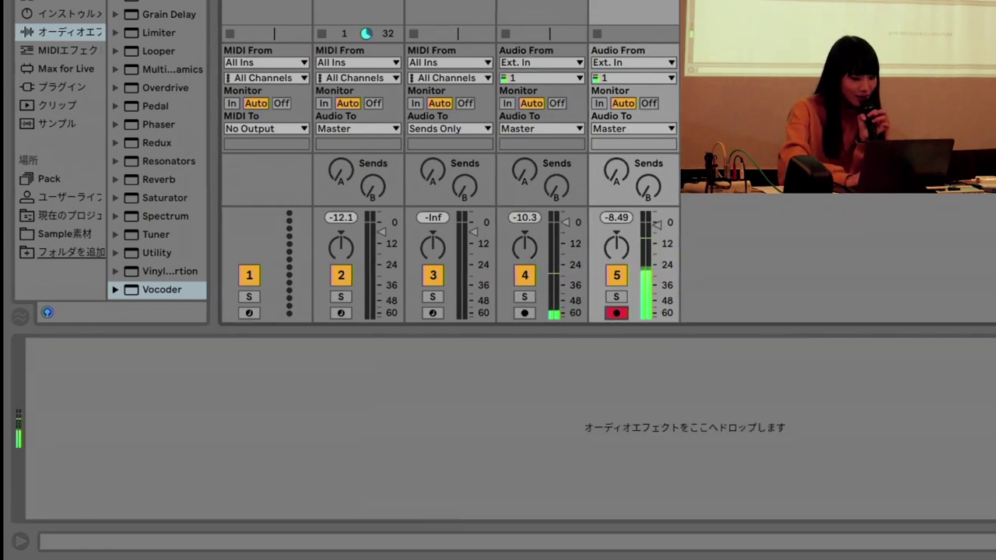
{"action": "left_click", "coordinate": [532, 243]}
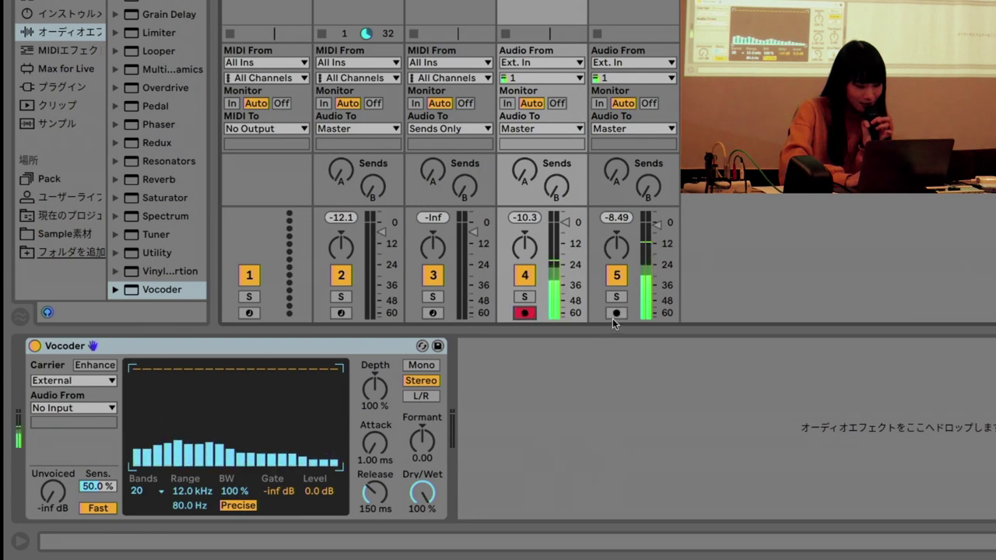
Step: Compare the voice through 5 Audio and 4 Audio by arming each in turn, ending with 5 Audio armed
{"action": "left_click", "coordinate": [614, 319]}
{"action": "left_click", "coordinate": [525, 313]}
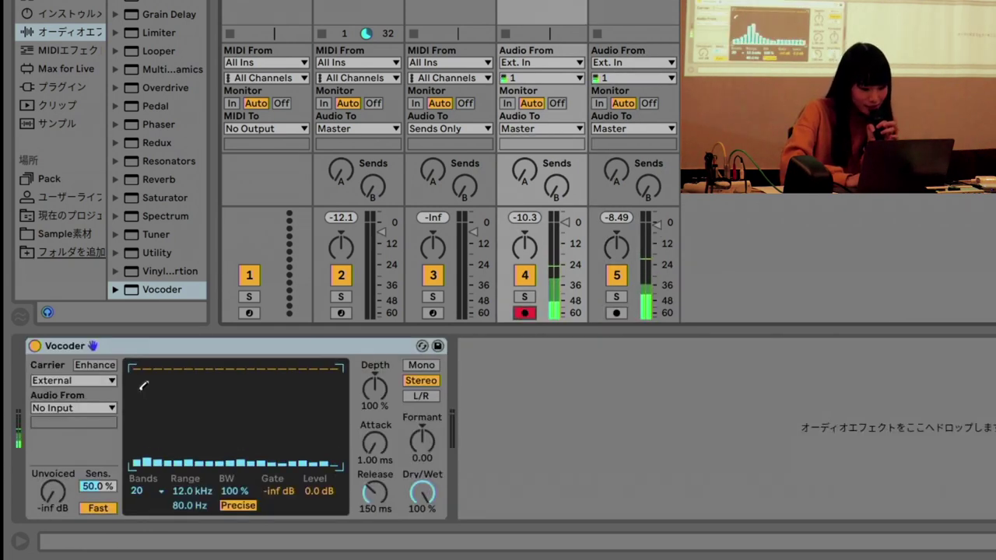
{"action": "left_click", "coordinate": [616, 313]}
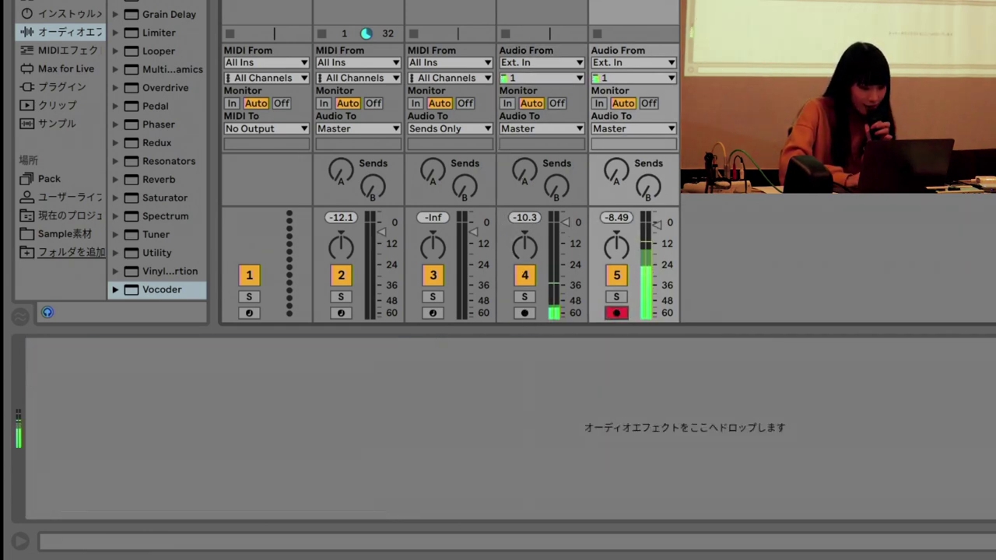
Step: Set the Vocoder's external carrier source on the 4 Audio track to 3-Instrument Rack
{"action": "left_click", "coordinate": [542, 194]}
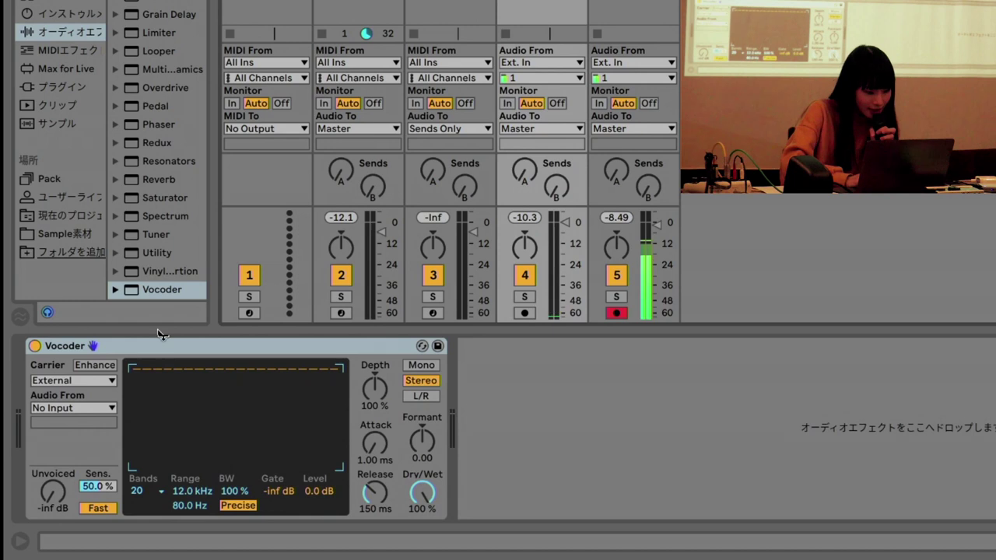
{"action": "left_click", "coordinate": [70, 408]}
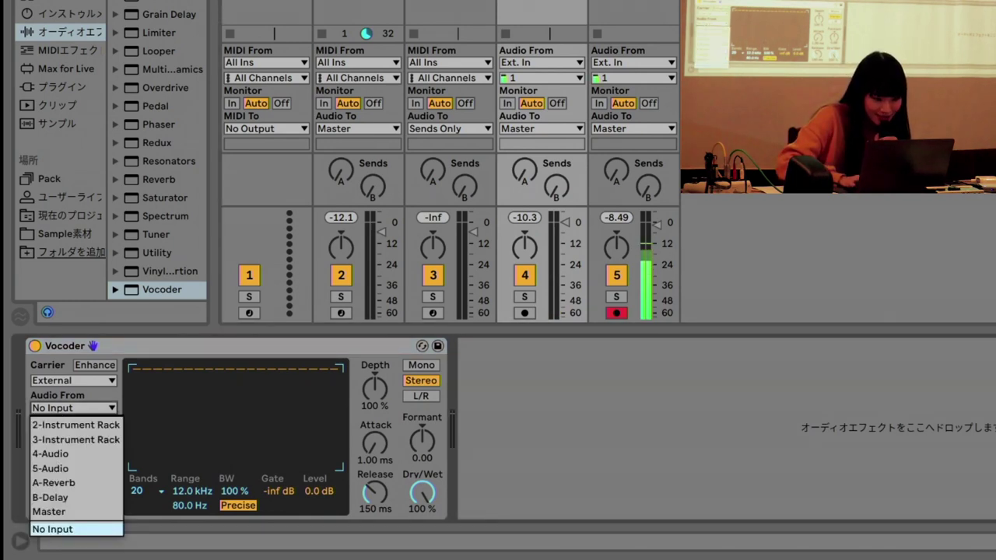
{"action": "left_click", "coordinate": [75, 439]}
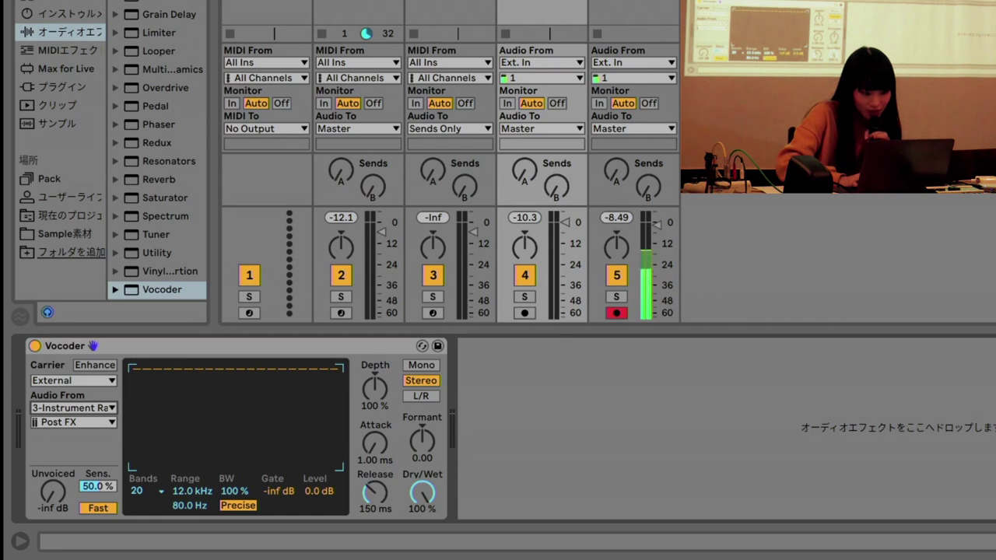
Step: Solo and arm 4 Audio, and launch the 3 Instrument clip to hear the voice vocoded with the chords
{"action": "left_click", "coordinate": [525, 297]}
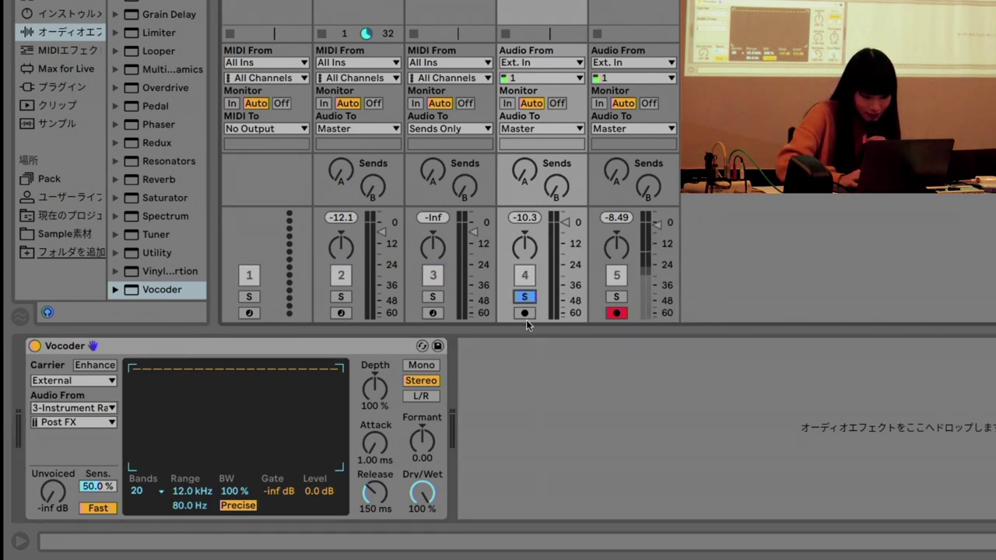
{"action": "left_click", "coordinate": [524, 313]}
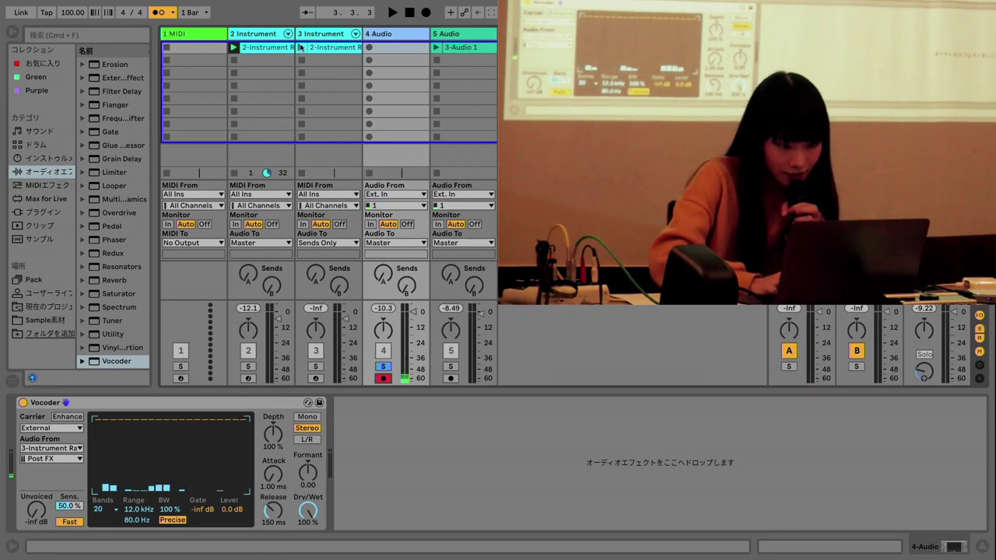
{"action": "left_click", "coordinate": [300, 47]}
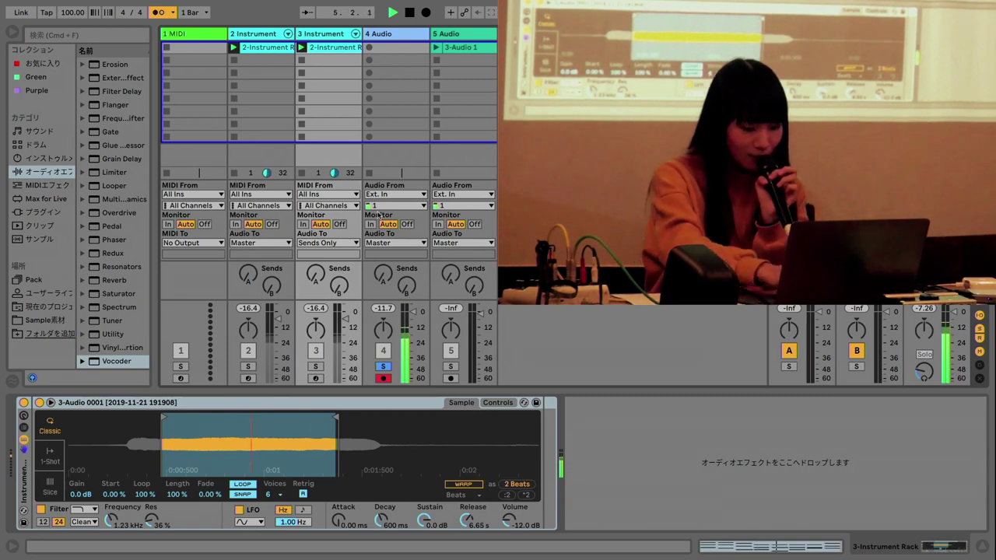
Step: Stop playback, arm 5 Audio and clear the solo on 4 Audio
{"action": "left_click", "coordinate": [450, 378]}
{"action": "left_click", "coordinate": [450, 367]}
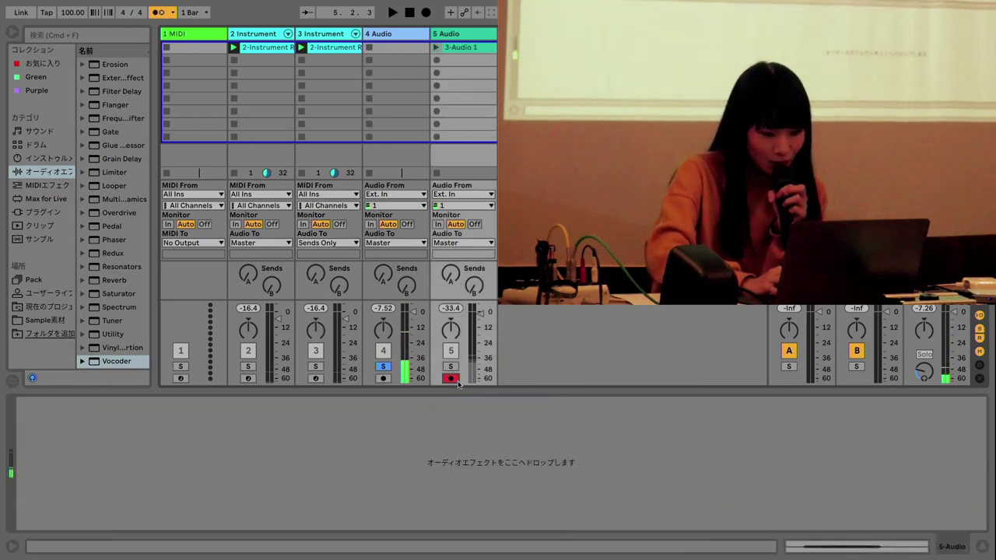
{"action": "left_click", "coordinate": [450, 367]}
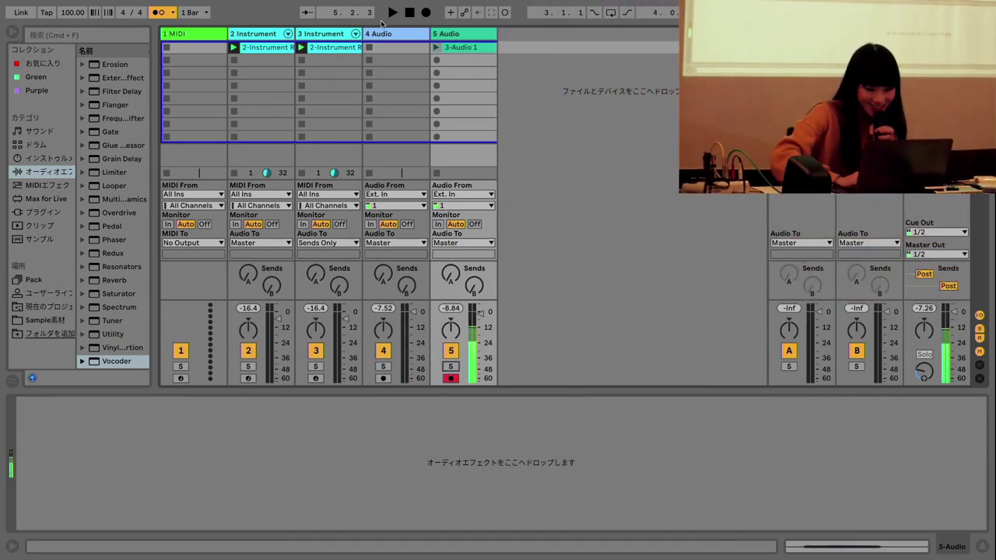
Step: Record a looping vocoded voice clip in 4 Audio's first slot, lower the track's volume to -9.7 dB, and arm 5 Audio
{"action": "left_click", "coordinate": [383, 34]}
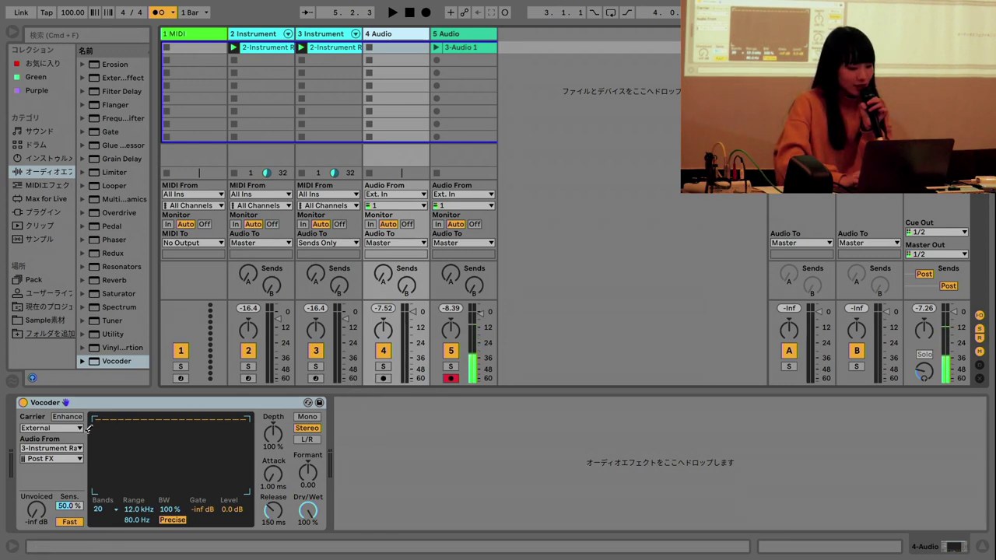
{"action": "left_click", "coordinate": [383, 378]}
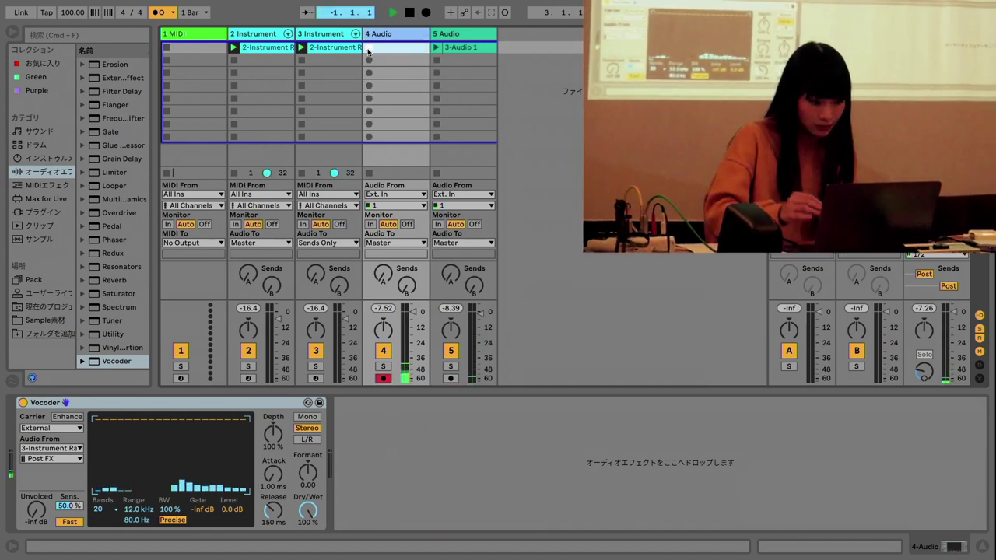
{"action": "left_click", "coordinate": [369, 47]}
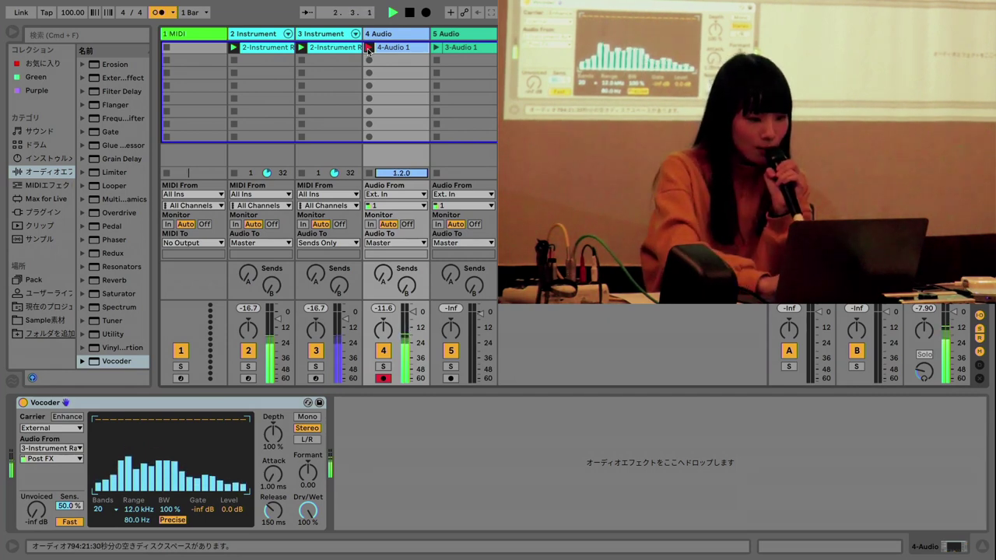
{"action": "left_click", "coordinate": [370, 48]}
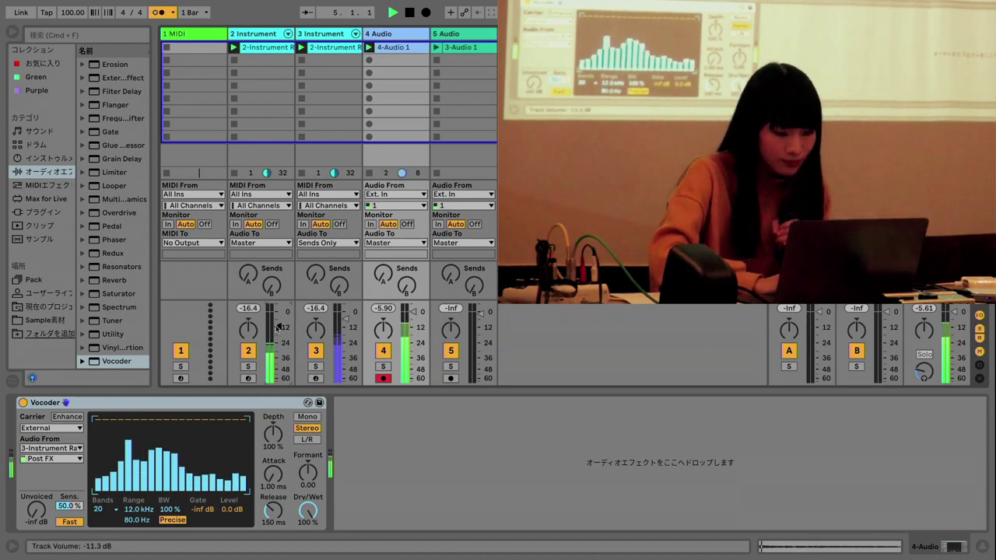
{"action": "left_click", "coordinate": [450, 378]}
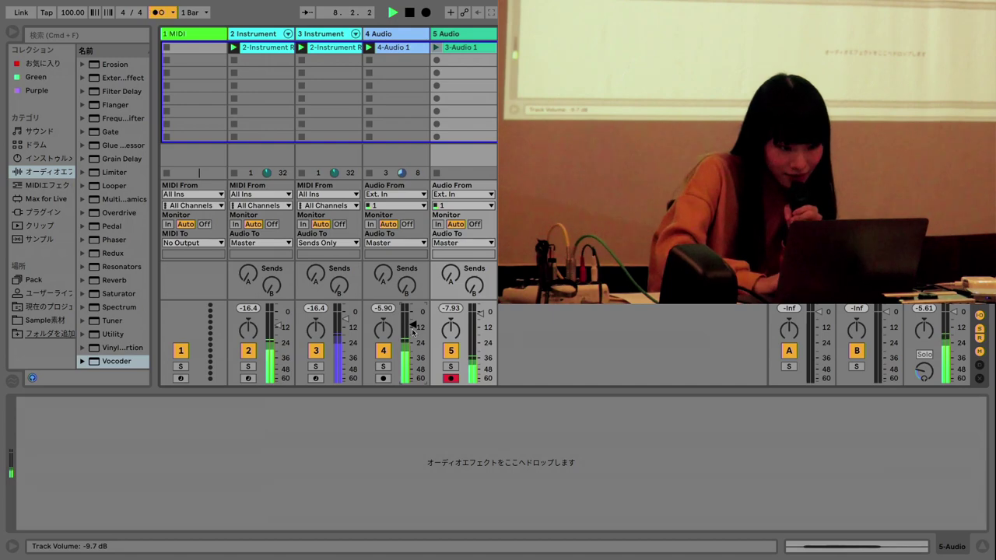
Step: Transpose all notes of the 3 Instrument carrier clip up one octave to C3–C4, and stop playback
{"action": "left_click", "coordinate": [335, 50]}
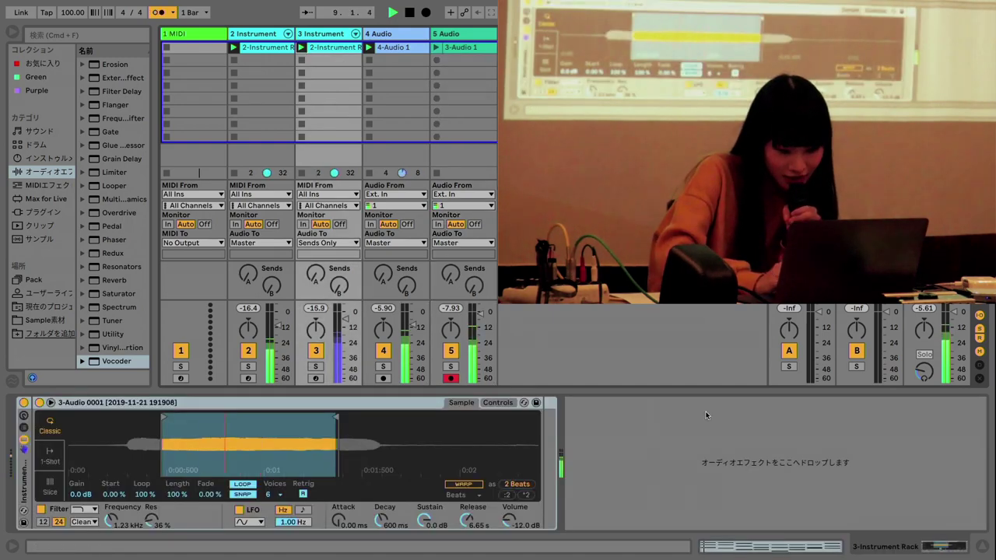
{"action": "key", "text": "shift+Tab"}
{"action": "left_click_drag", "start_coordinate": [360, 394], "coordinate": [359, 205]}
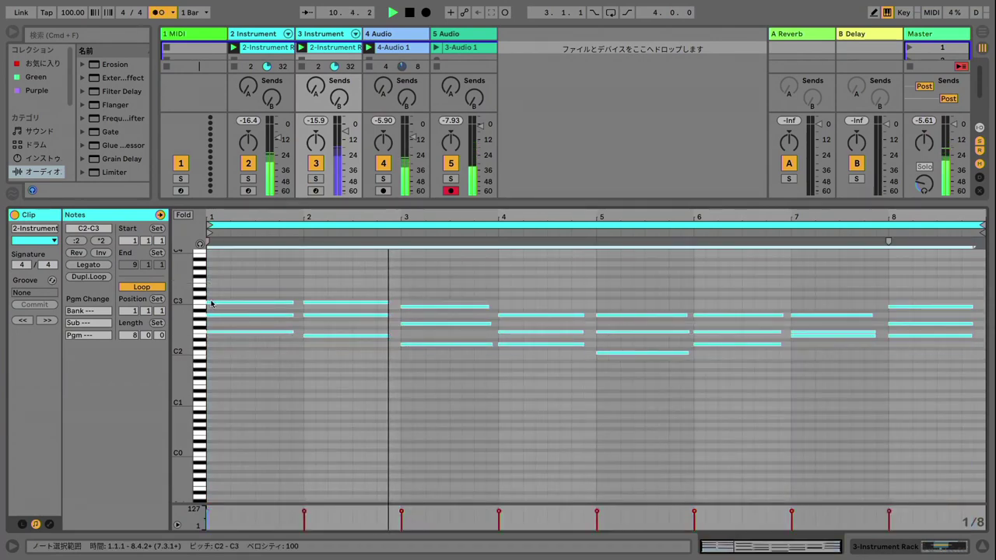
{"action": "scroll", "coordinate": [211, 304], "scroll_direction": "up", "scroll_amount": 3}
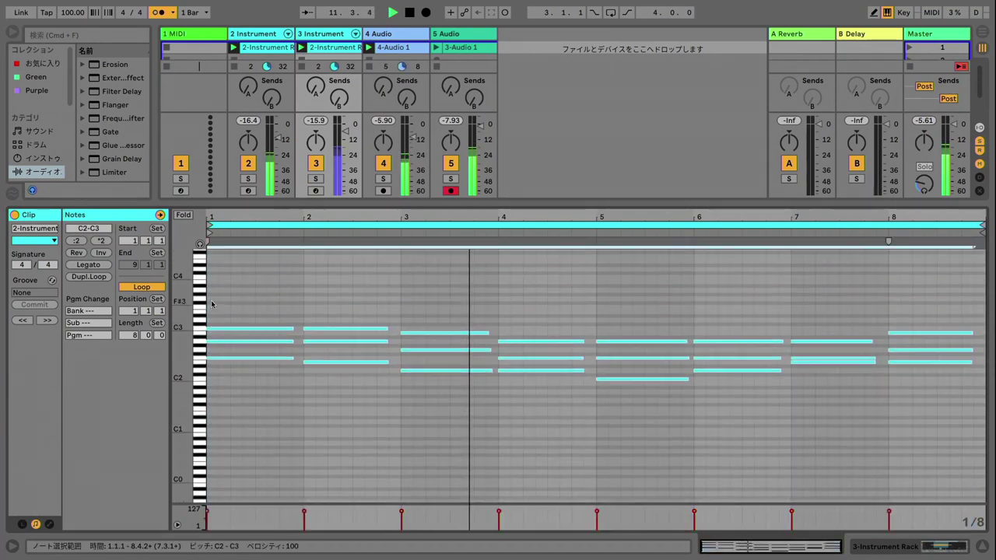
{"action": "left_click_drag", "start_coordinate": [216, 336], "coordinate": [218, 286]}
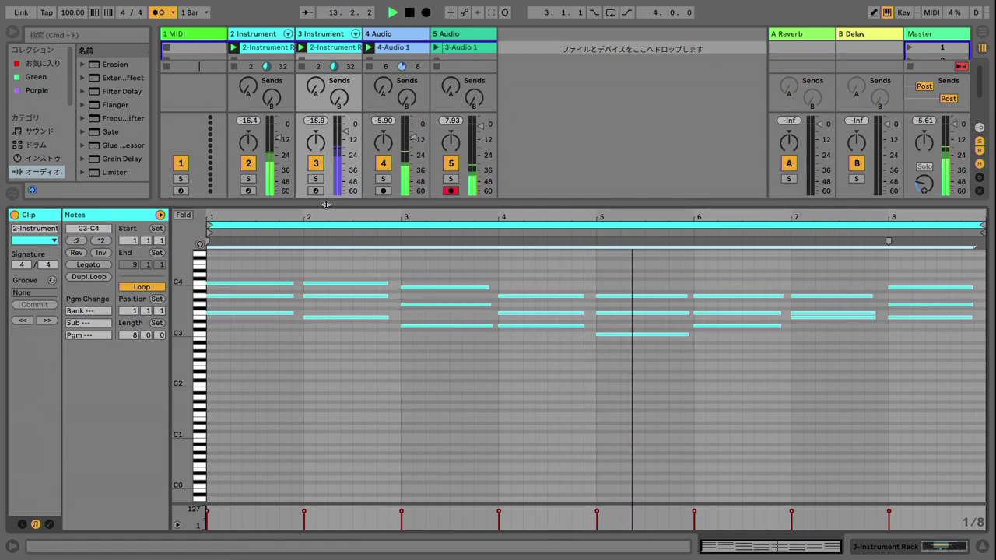
{"action": "left_click_drag", "start_coordinate": [330, 207], "coordinate": [326, 363]}
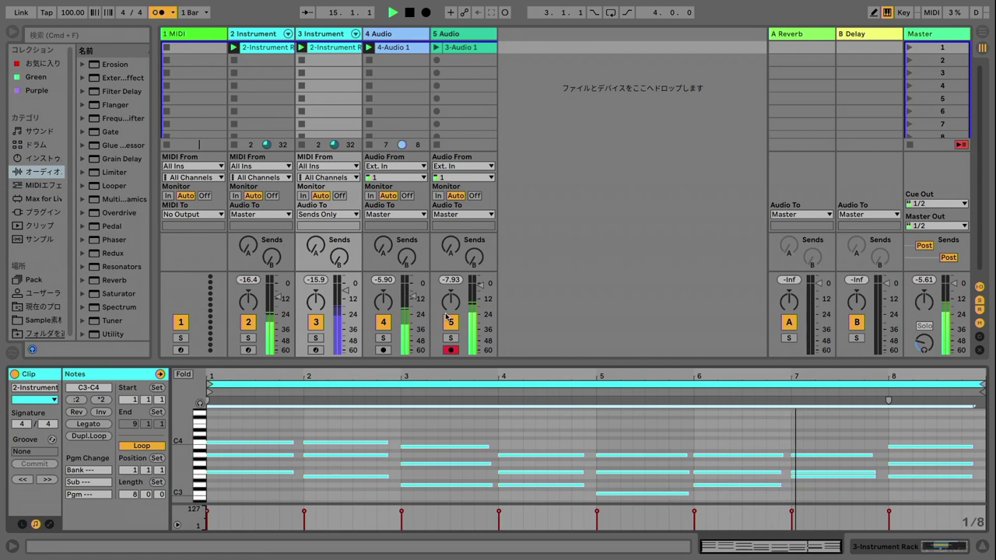
{"action": "key", "text": "space"}
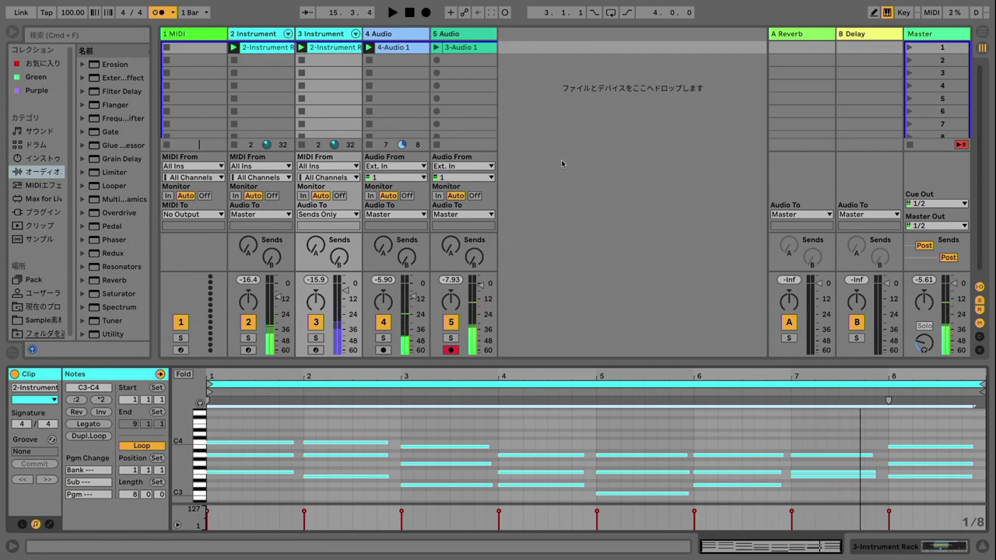
Step: Insert a MIDI track and an audio track after 5 Audio, placing the new audio track before the MIDI track
{"action": "left_click", "coordinate": [475, 36]}
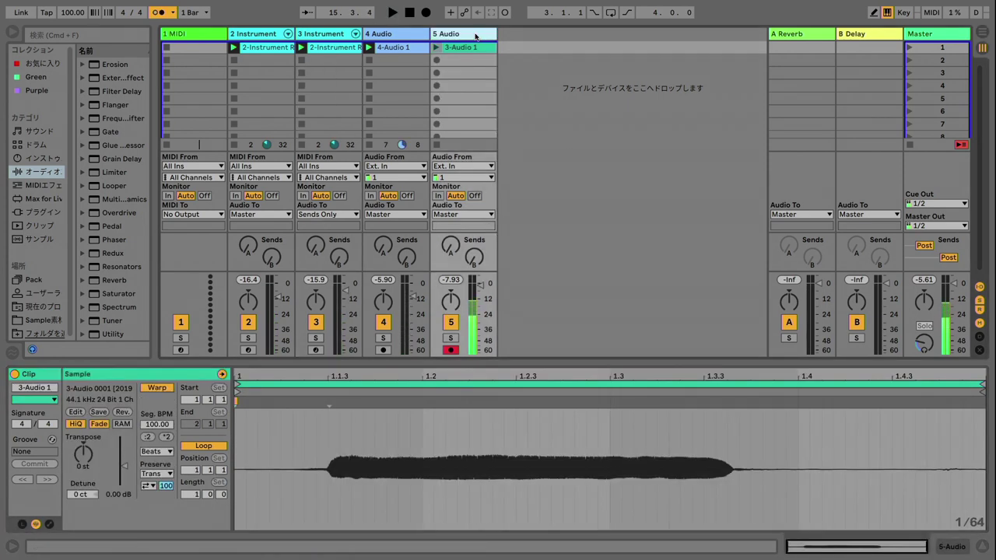
{"action": "key", "text": "super+shift+t"}
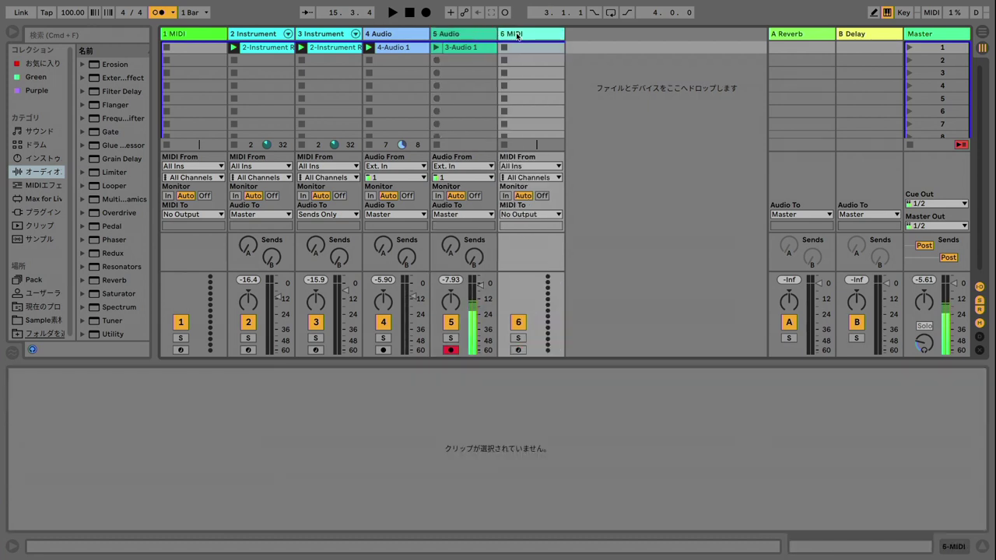
{"action": "key", "text": "super+t"}
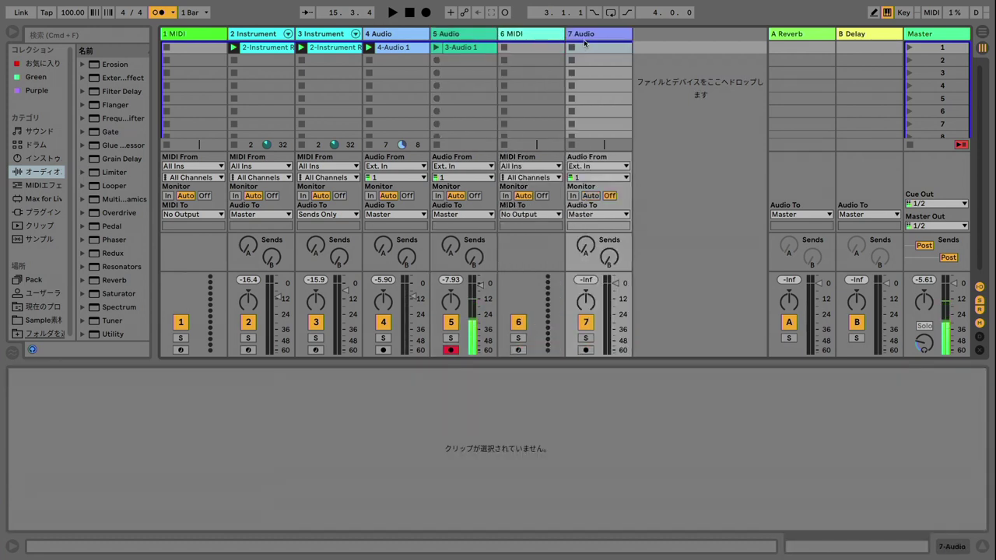
{"action": "left_click_drag", "start_coordinate": [583, 40], "coordinate": [504, 42]}
Step: Arm 6 Audio with monitoring on Auto, raise its send to A Reverb, and set its volume to -7.0 dB
{"action": "left_click", "coordinate": [518, 350]}
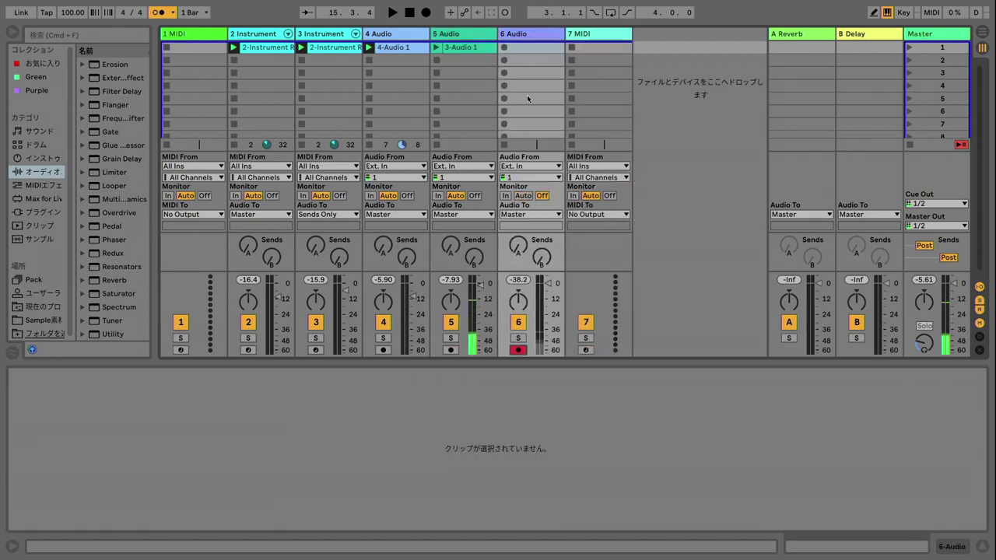
{"action": "left_click", "coordinate": [523, 37]}
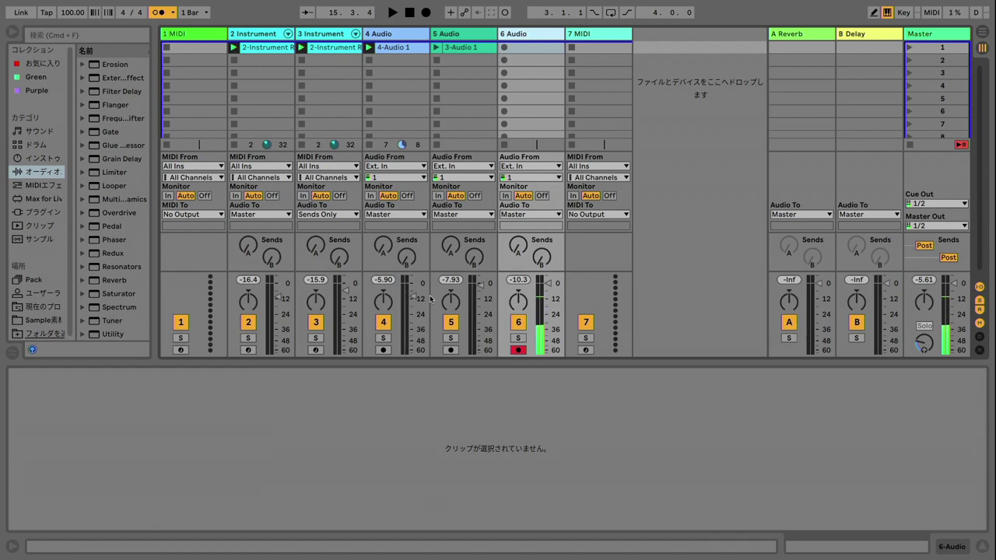
{"action": "left_click", "coordinate": [516, 249]}
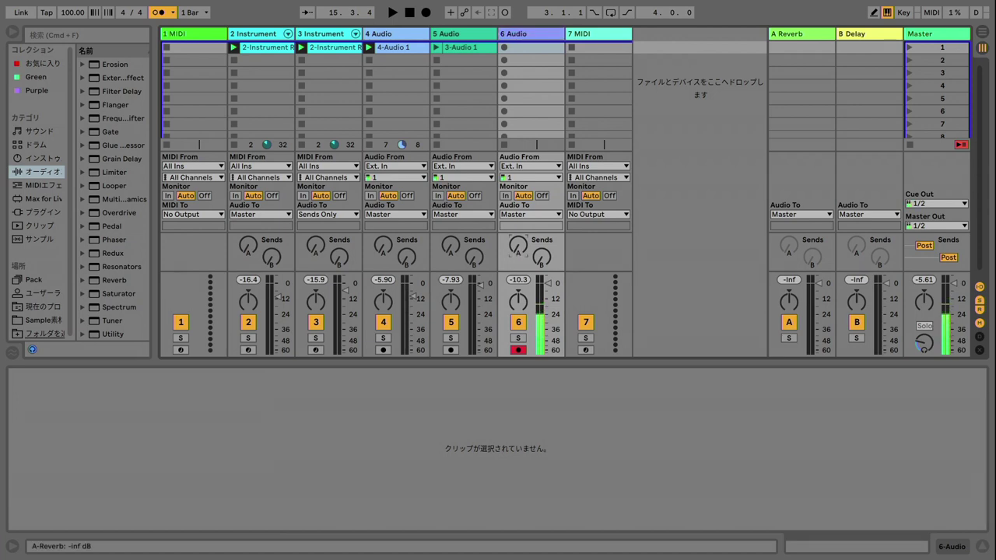
{"action": "left_click_drag", "start_coordinate": [516, 249], "coordinate": [515, 234]}
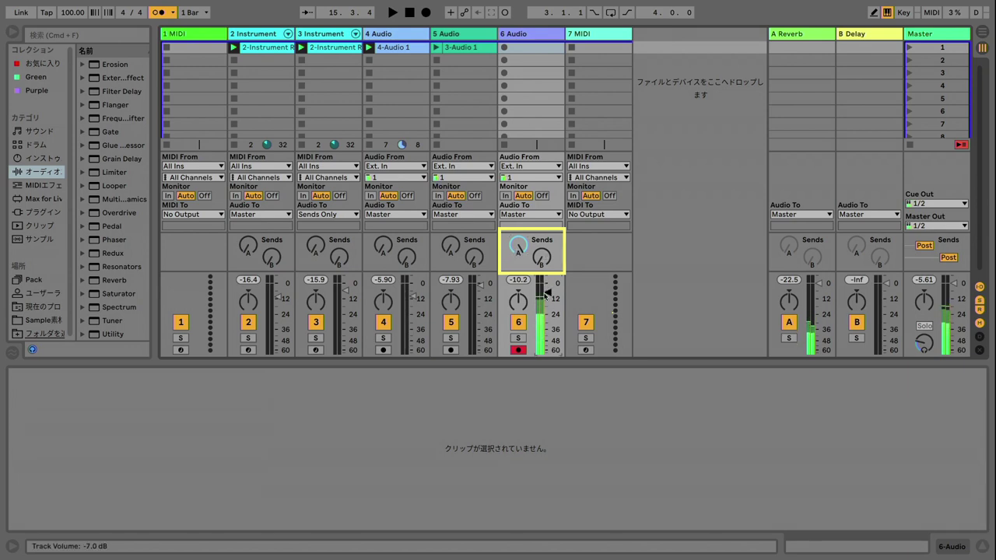
Step: Record an eight-bar vocal clip in 6 Audio's first slot, and play it back with the A Reverb send at -inf dB
{"action": "left_click", "coordinate": [504, 48]}
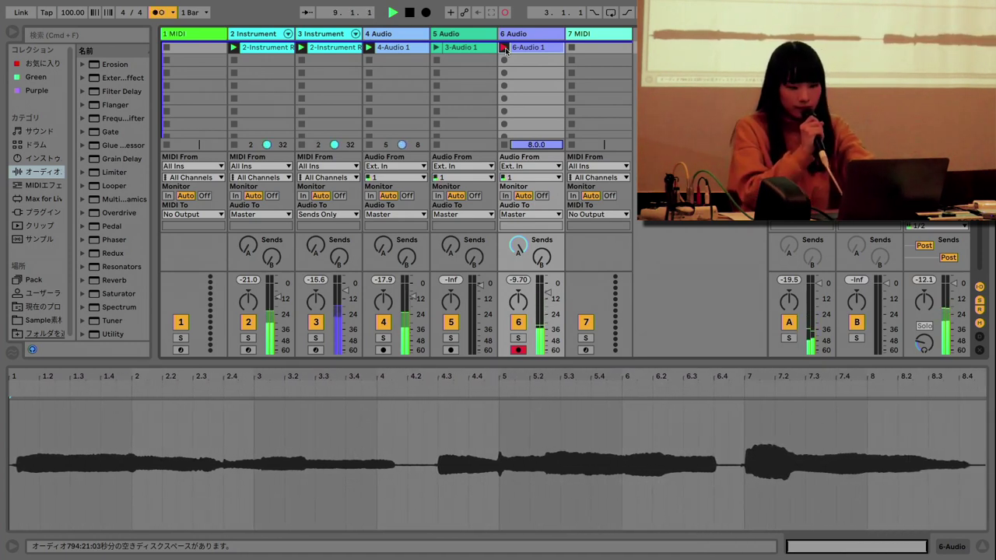
{"action": "left_click", "coordinate": [504, 48]}
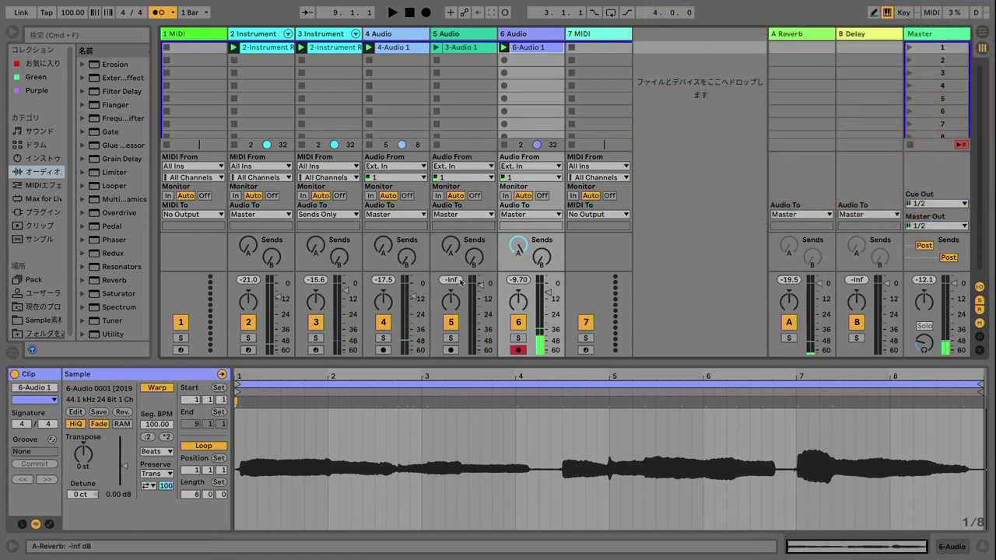
{"action": "key", "text": "space"}
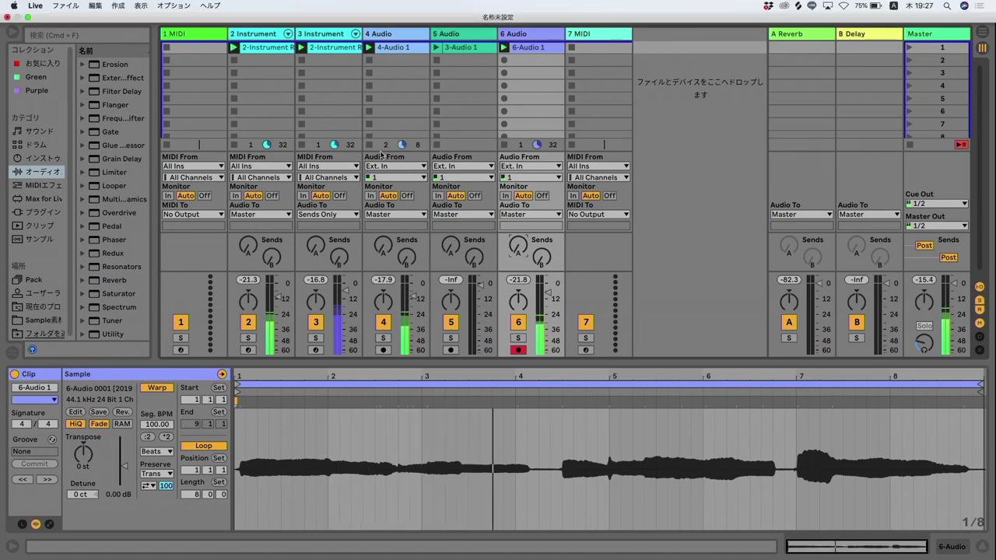
Step: Duplicate the 6 Audio track and set the copied vocal clip's transpose to 5 st
{"action": "left_click", "coordinate": [526, 35]}
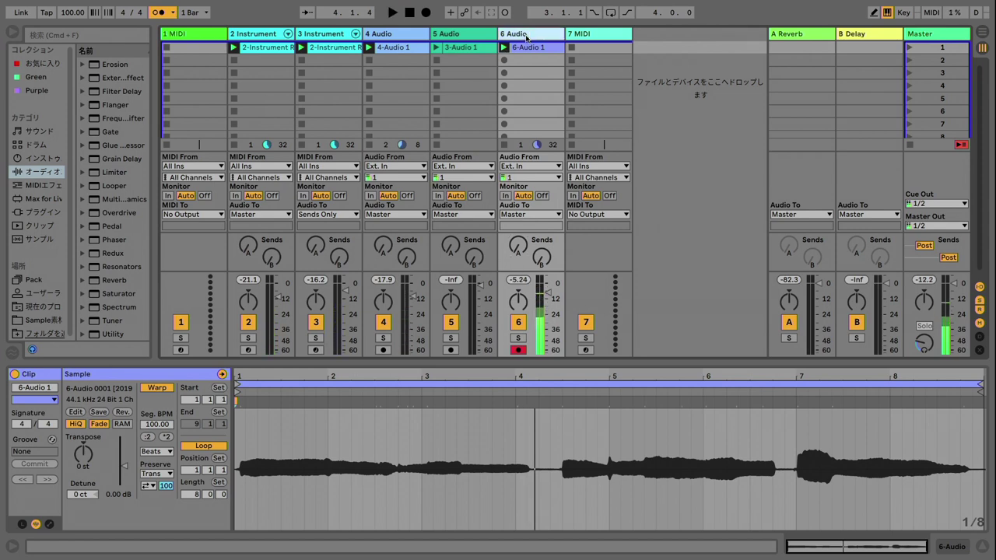
{"action": "key", "text": "super+d"}
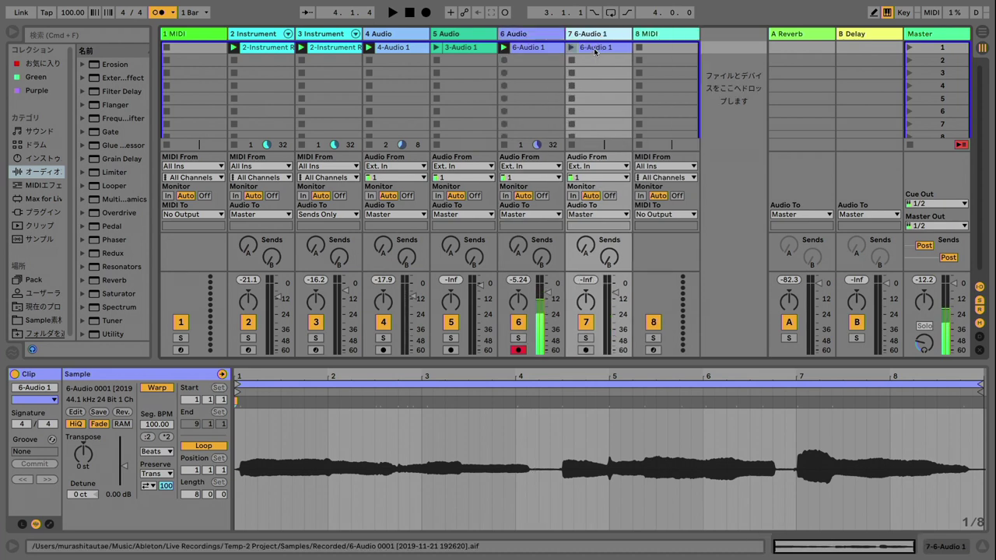
{"action": "left_click", "coordinate": [150, 381]}
{"action": "left_click_drag", "start_coordinate": [87, 448], "coordinate": [87, 437]}
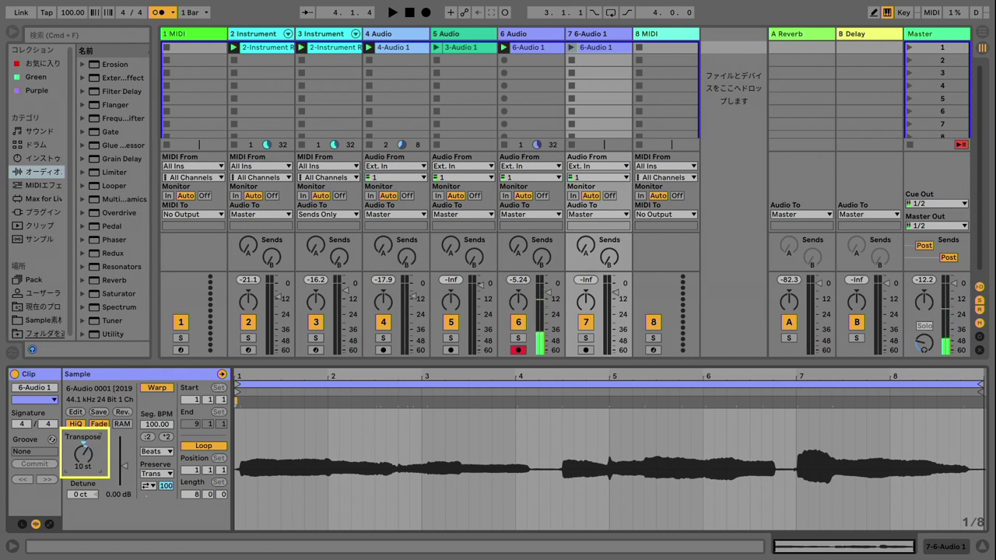
{"action": "left_click_drag", "start_coordinate": [83, 454], "coordinate": [83, 467]}
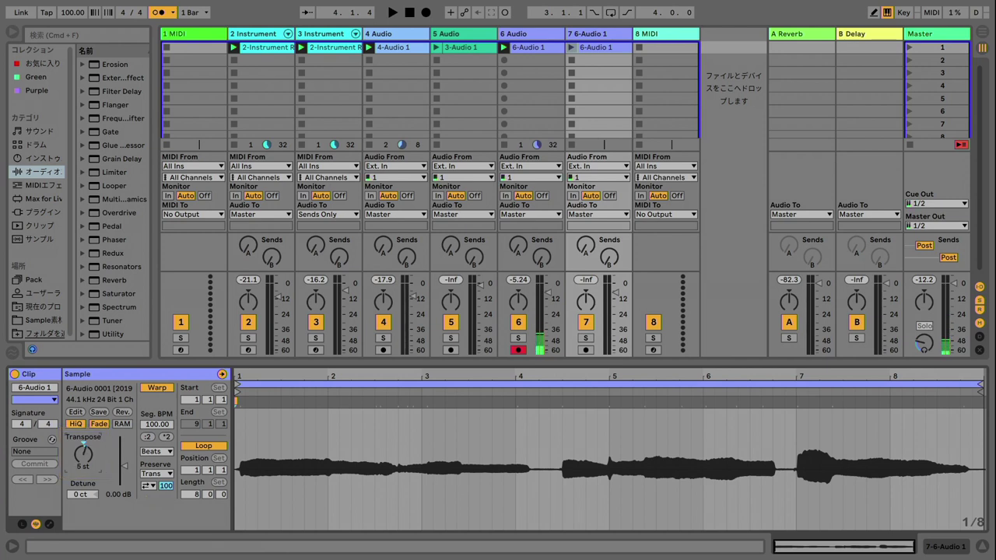
Step: Set the transposed 6-Audio 1 clip's warp mode to Complex Pro and play it together with the other clips
{"action": "left_click", "coordinate": [163, 452]}
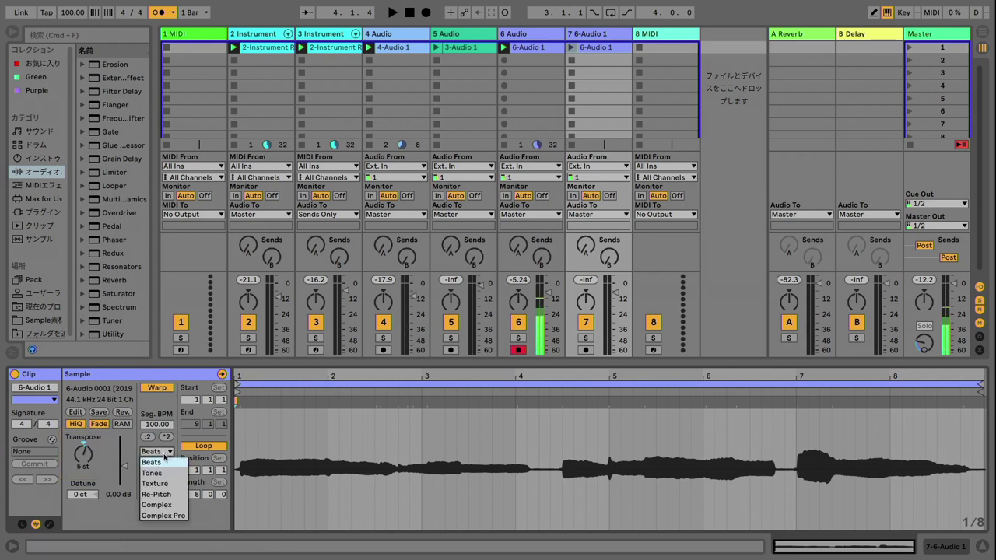
{"action": "left_click", "coordinate": [163, 515]}
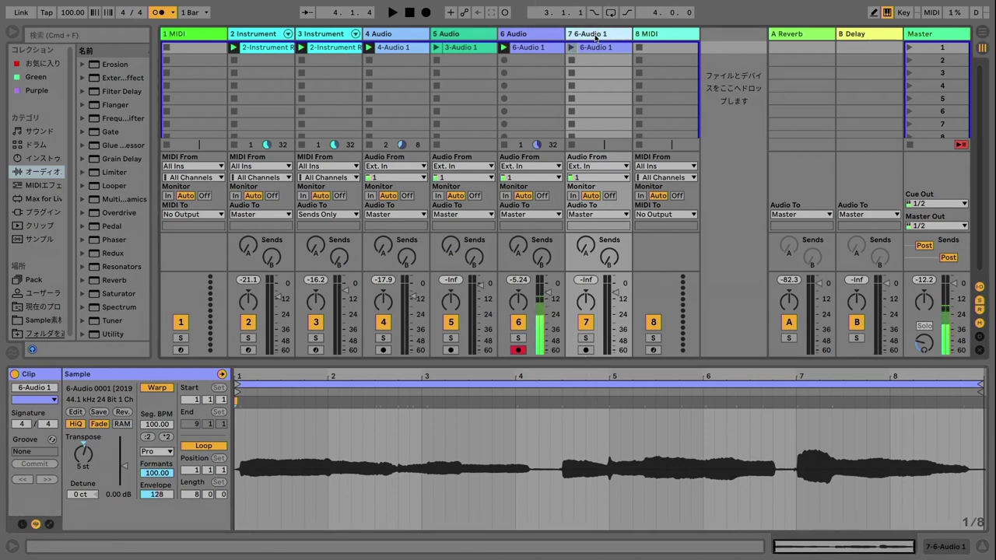
{"action": "left_click", "coordinate": [571, 48]}
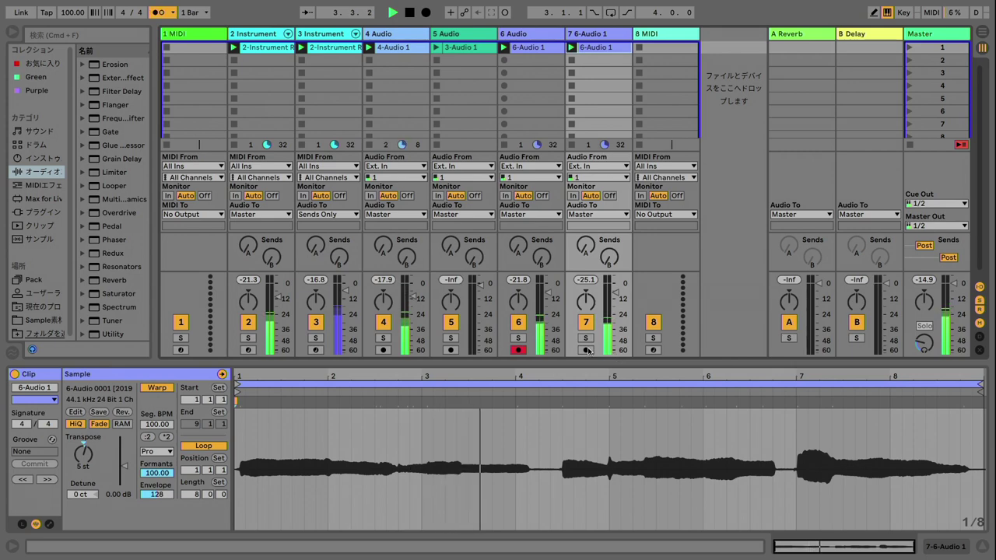
{"action": "key", "text": "space"}
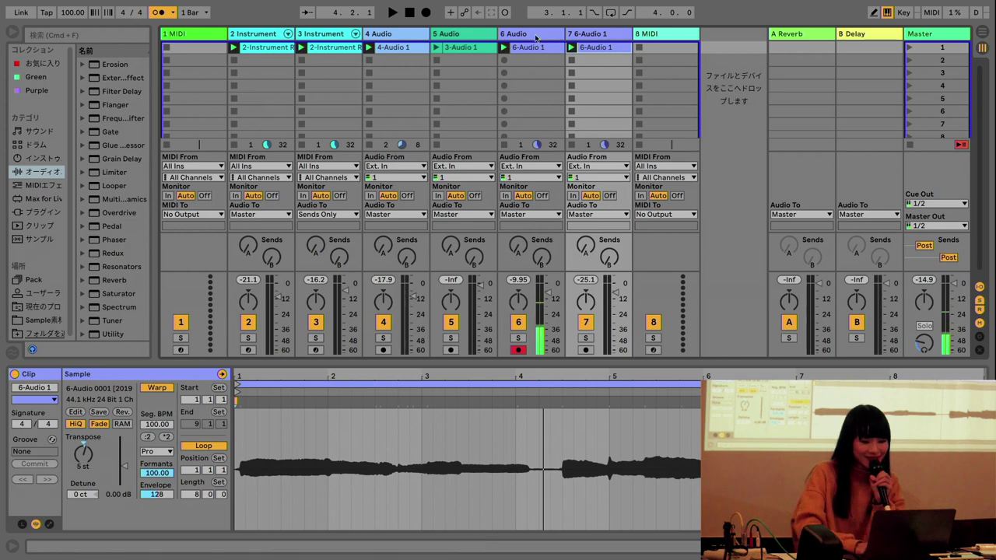
Step: Group the 6 Audio track and its transposed duplicate into one group track
{"action": "left_click", "coordinate": [536, 36]}
{"action": "left_click", "coordinate": [588, 35], "text": "shift"}
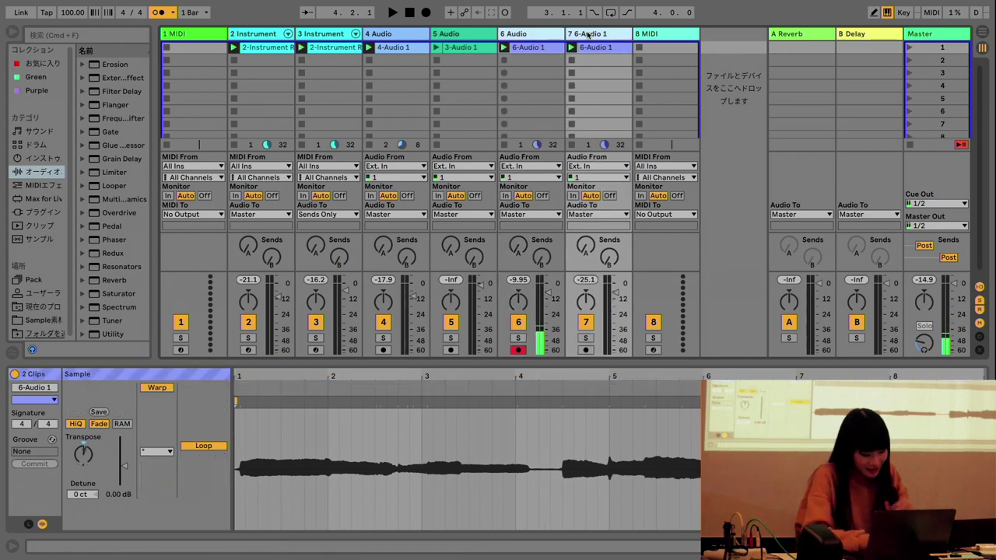
{"action": "key", "text": "super+g"}
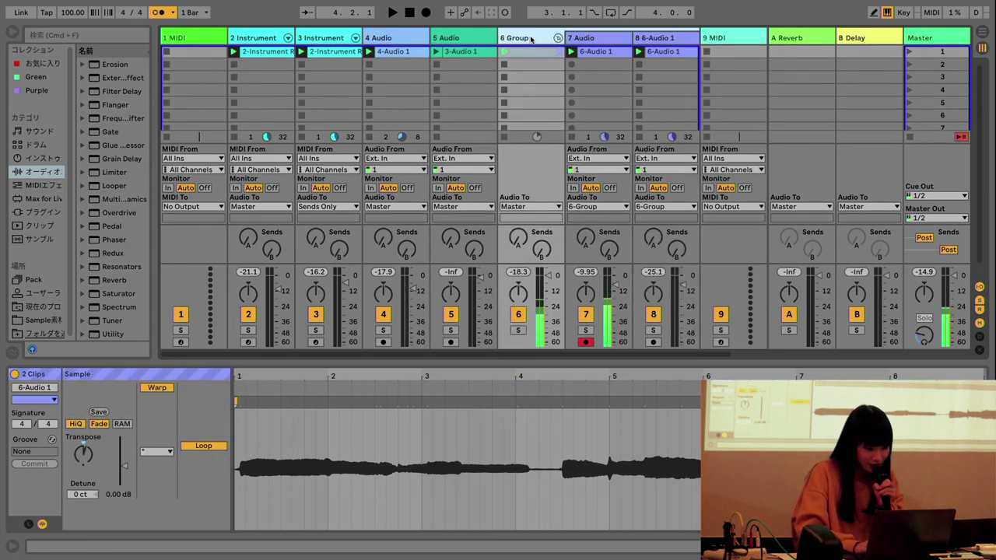
Step: Search all browser results for "buf" and load the Buffer Shuffler 2.0 audio effect onto 6 Group
{"action": "left_click", "coordinate": [76, 37]}
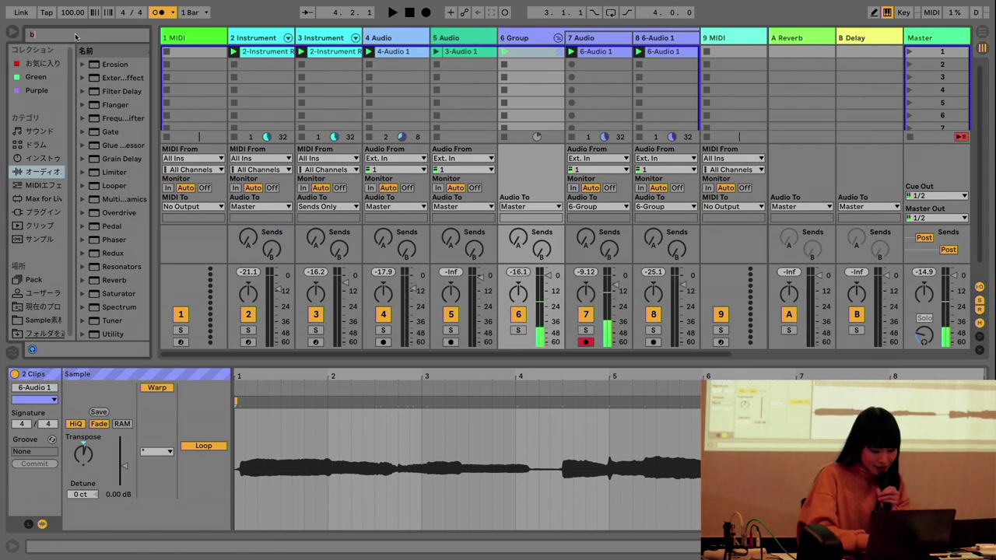
{"action": "type", "text": "buf"}
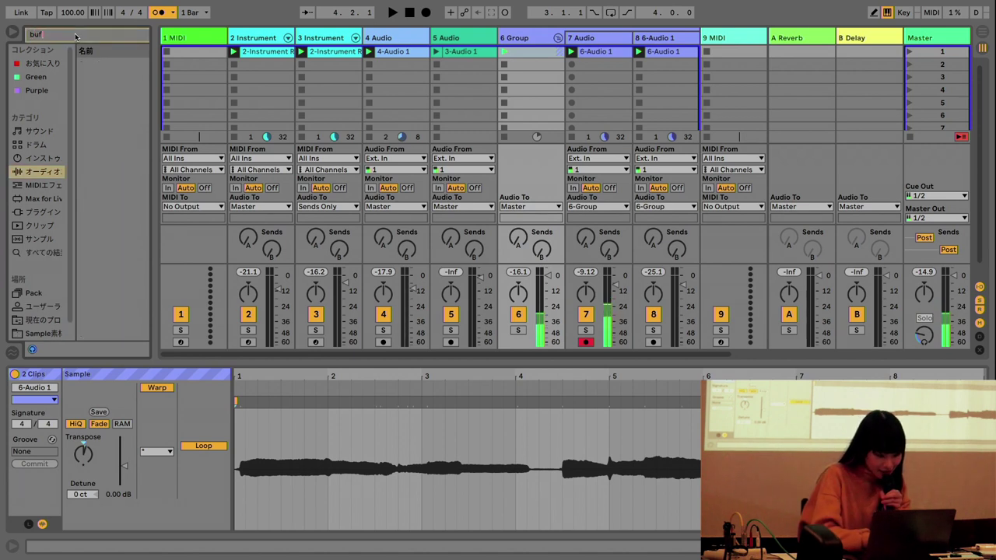
{"action": "left_click", "coordinate": [48, 251]}
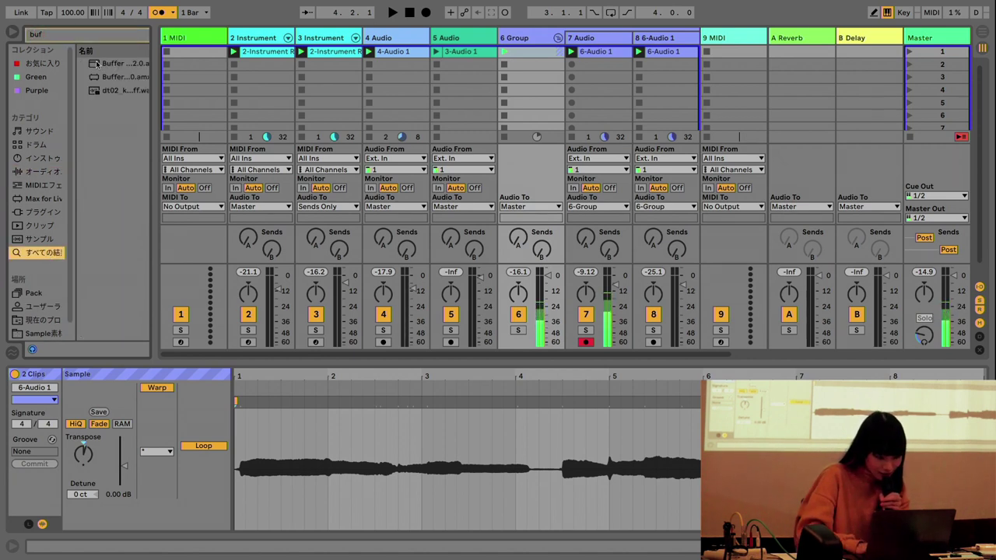
{"action": "left_click_drag", "start_coordinate": [93, 64], "coordinate": [481, 43]}
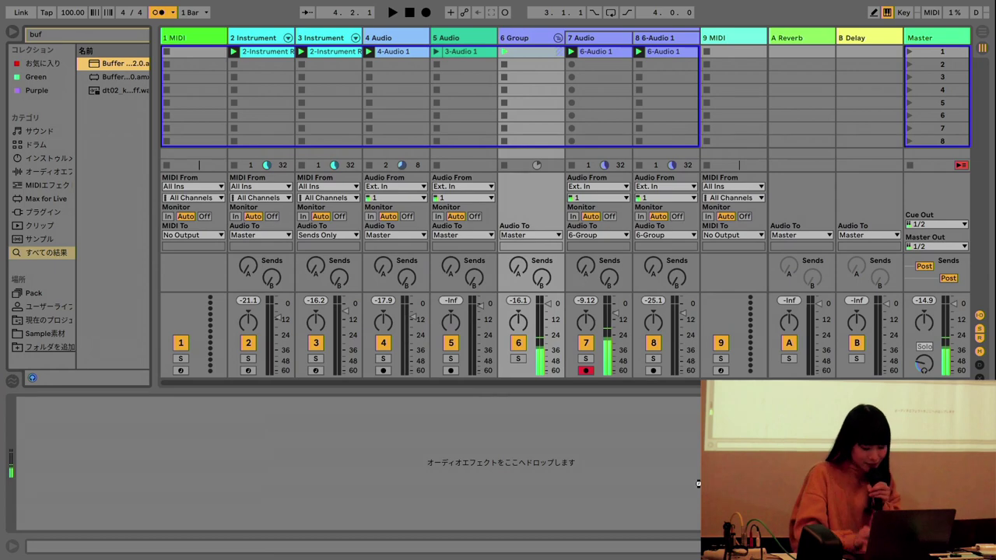
{"action": "key", "text": "Return"}
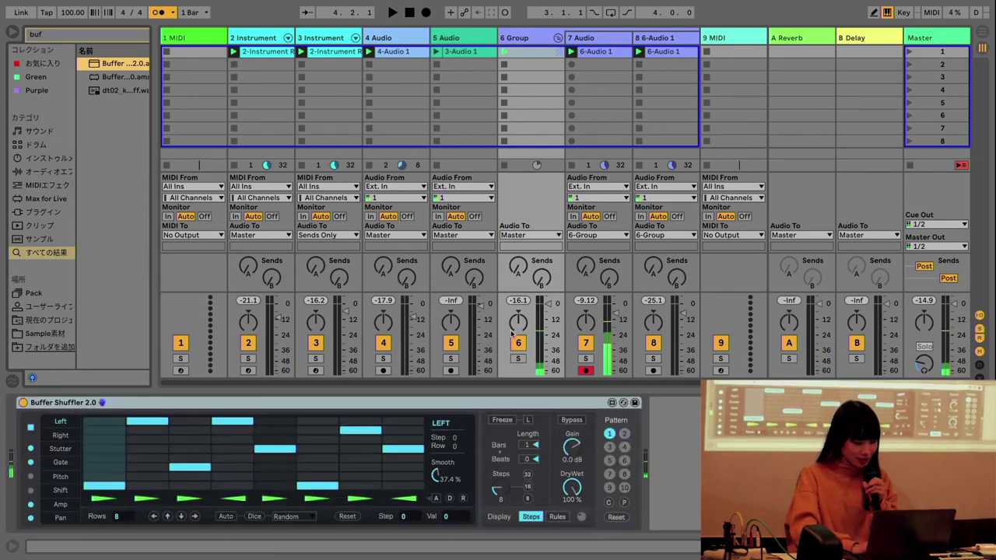
{"action": "key", "text": "Left"}
{"action": "key", "text": "Right"}
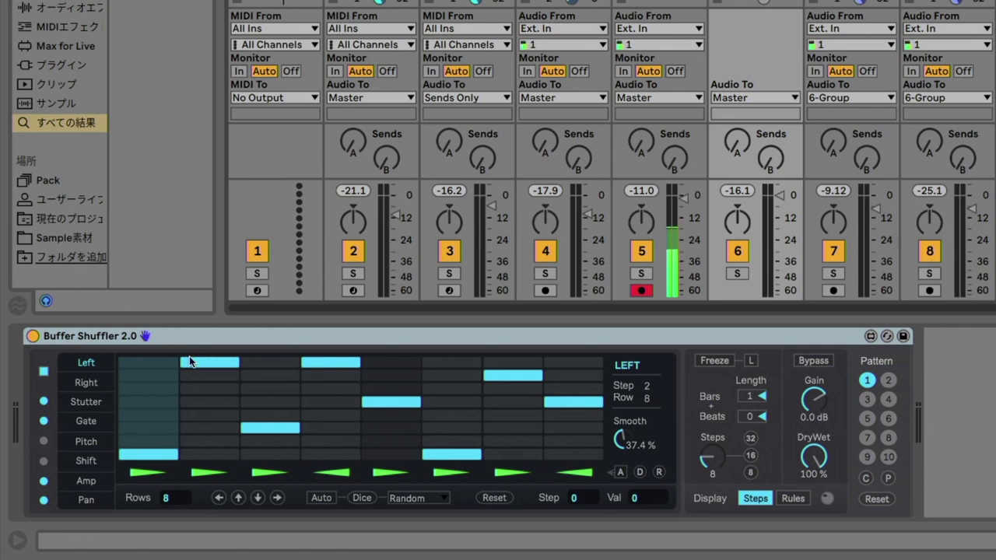
Step: Set Buffer Shuffler to 16 steps with step 2 reversed, and play the loop with 6 Group's volume at -1.0 dB
{"action": "left_click", "coordinate": [751, 457]}
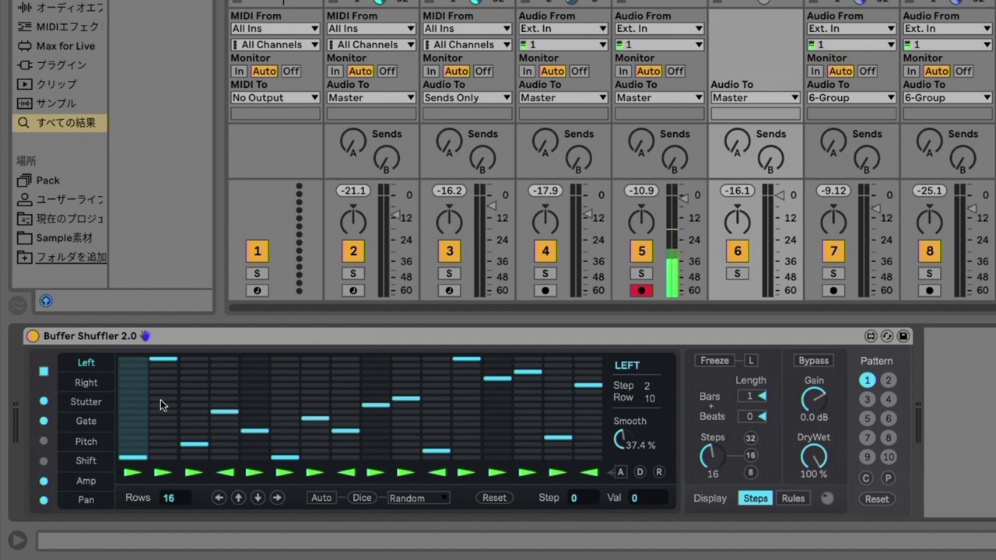
{"action": "key", "text": "space"}
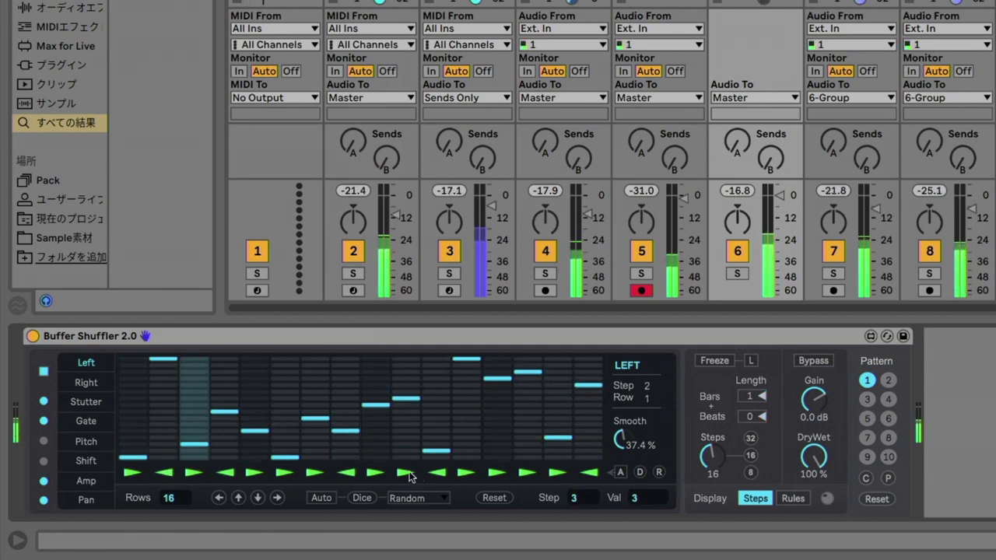
{"action": "mouse_move", "coordinate": [773, 204]}
{"action": "left_mouse_down"}
{"action": "mouse_move", "coordinate": [772, 218]}
{"action": "mouse_move", "coordinate": [772, 198]}
{"action": "left_mouse_up"}
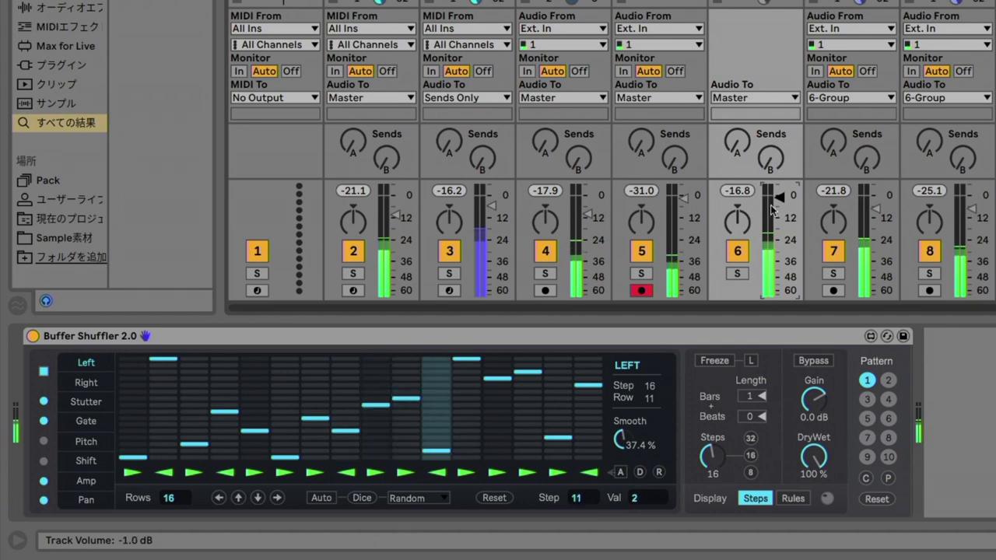
Step: In the Left pattern, move step 2 to row 11 and step 7 to row 15, cross out the directions of steps 7 and 14, and set 6 Group to -3.7 dB
{"action": "left_click", "coordinate": [168, 393]}
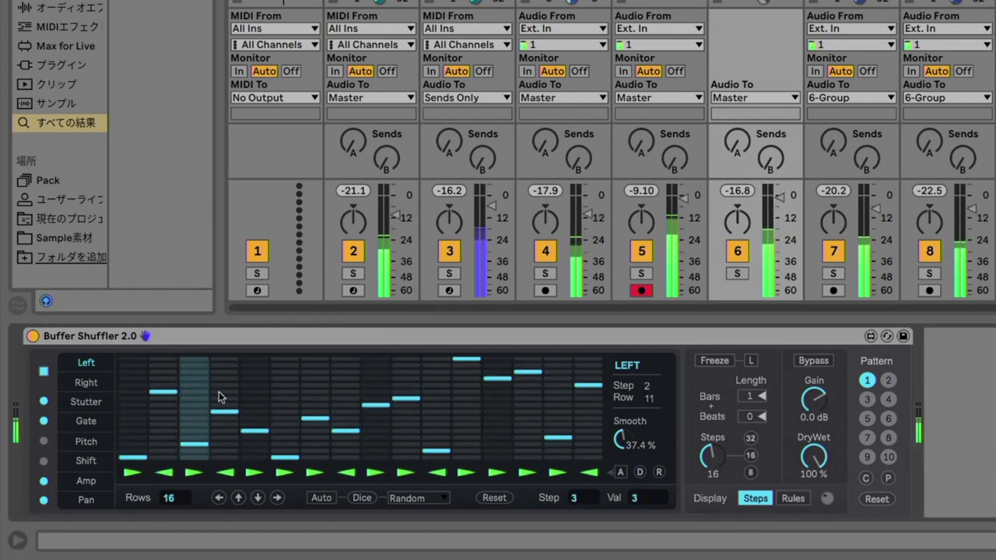
{"action": "left_click", "coordinate": [319, 364]}
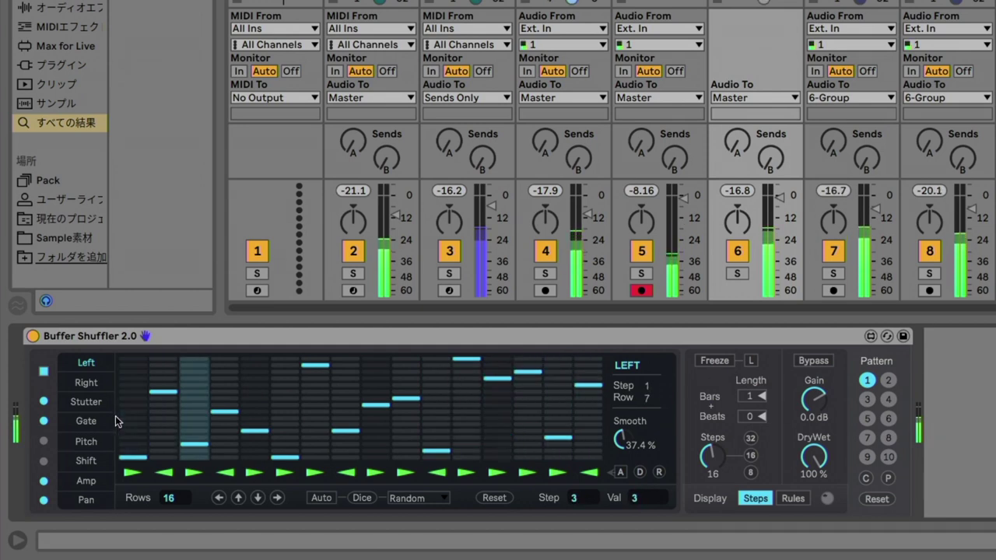
{"action": "left_click", "coordinate": [313, 474]}
{"action": "left_click", "coordinate": [526, 474]}
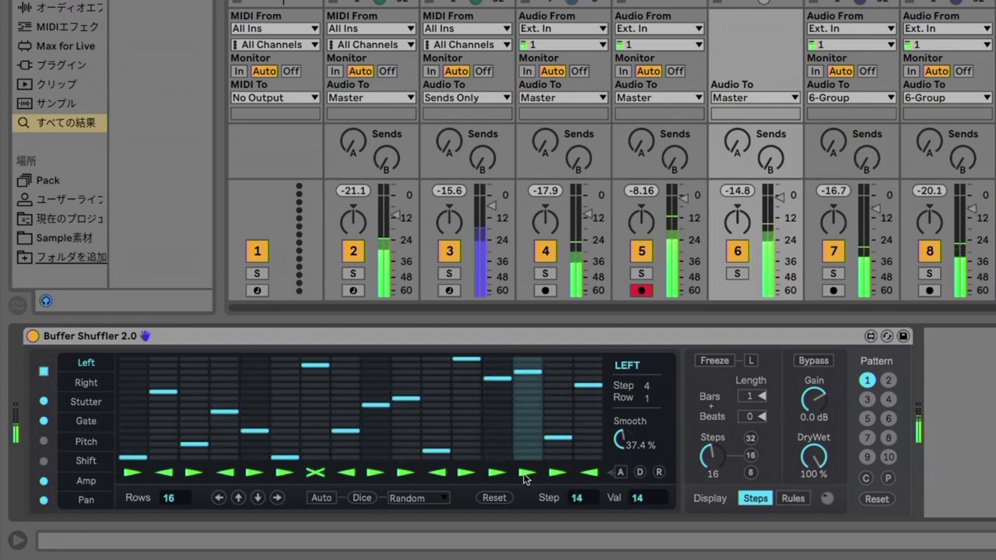
{"action": "left_click", "coordinate": [526, 475]}
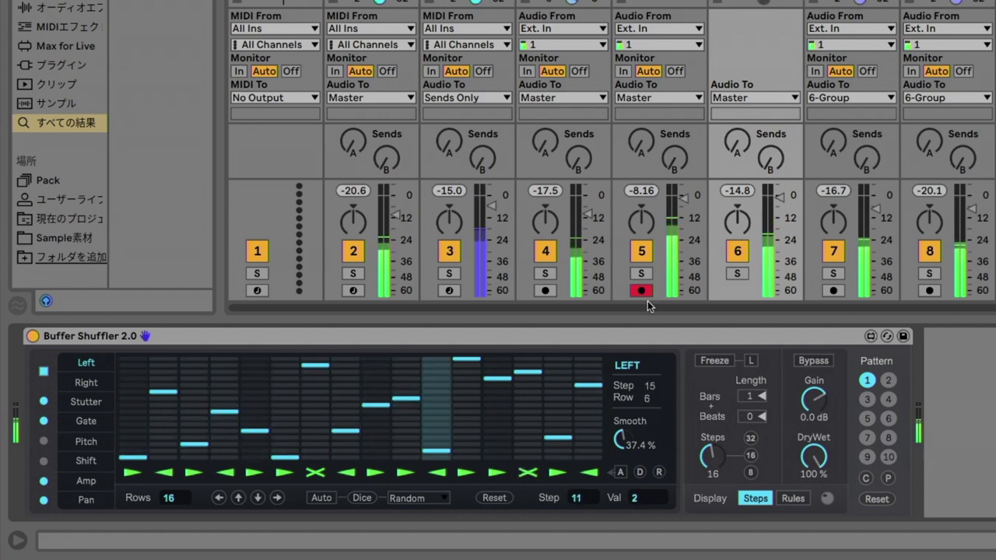
{"action": "left_click_drag", "start_coordinate": [778, 198], "coordinate": [779, 202]}
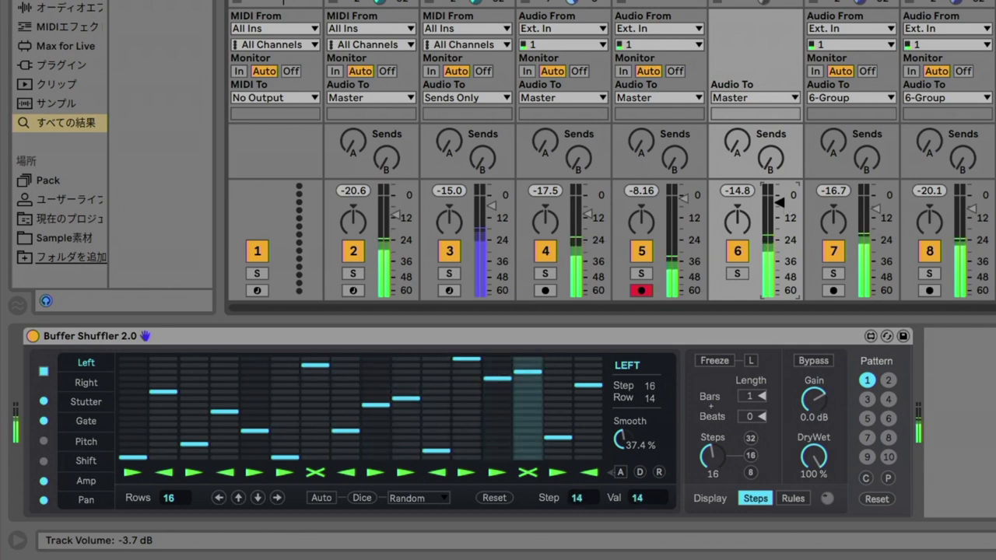
Step: In Buffer Shuffler's Gate pattern, lower step 2 to row 6, step 9 to row 4, and step 14 to row 7
{"action": "left_click", "coordinate": [85, 421]}
{"action": "left_click", "coordinate": [163, 397]}
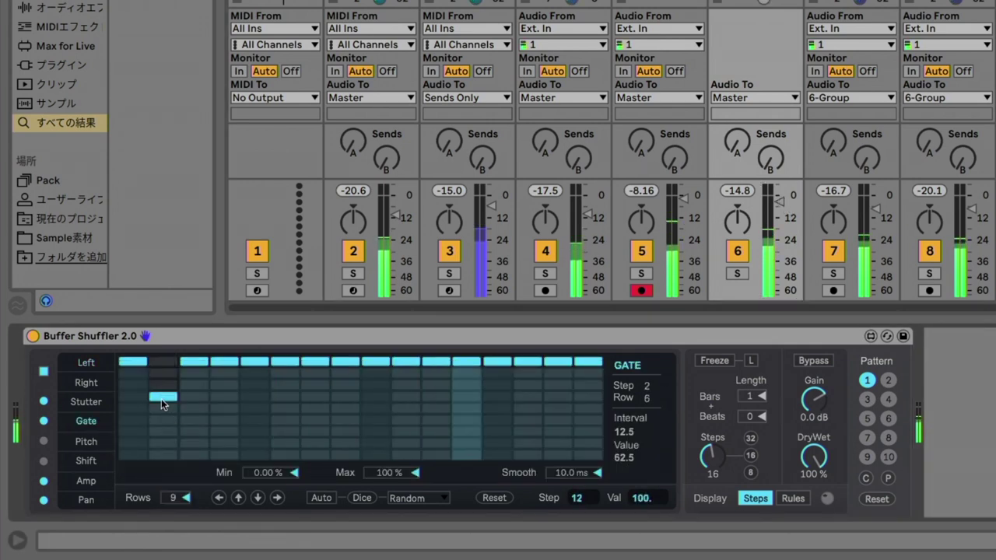
{"action": "left_click", "coordinate": [375, 421]}
{"action": "left_click", "coordinate": [525, 384]}
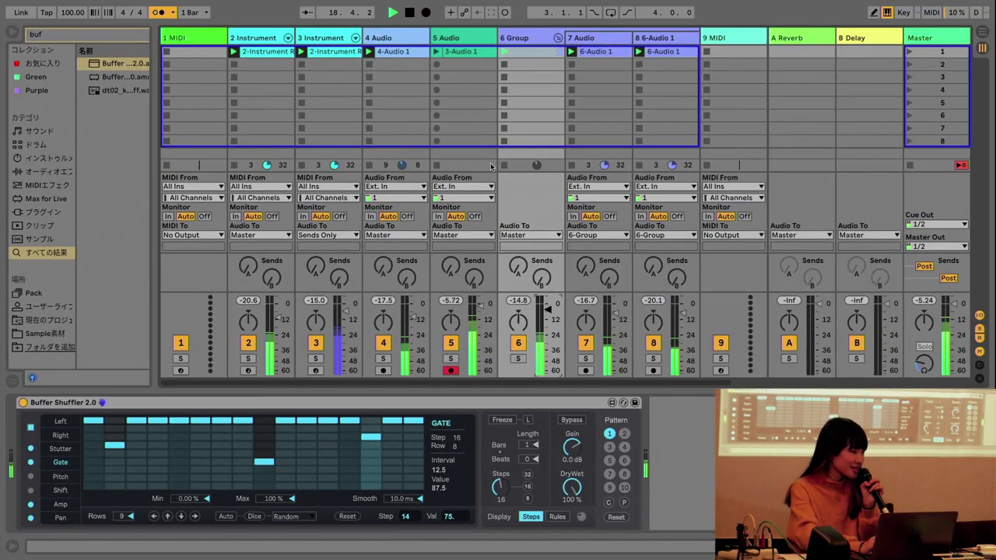
Step: Stop playback, duplicate the 5 Audio track, and delete the 3-Audio 1 clip from the copy
{"action": "scroll", "coordinate": [490, 165], "scroll_direction": "right", "scroll_amount": 2}
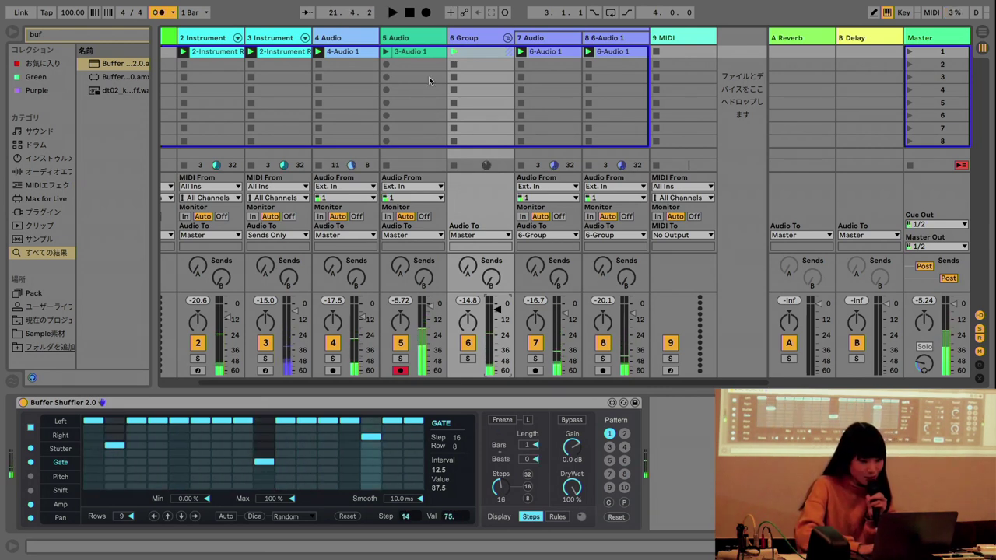
{"action": "left_click_drag", "start_coordinate": [412, 51], "coordinate": [486, 52]}
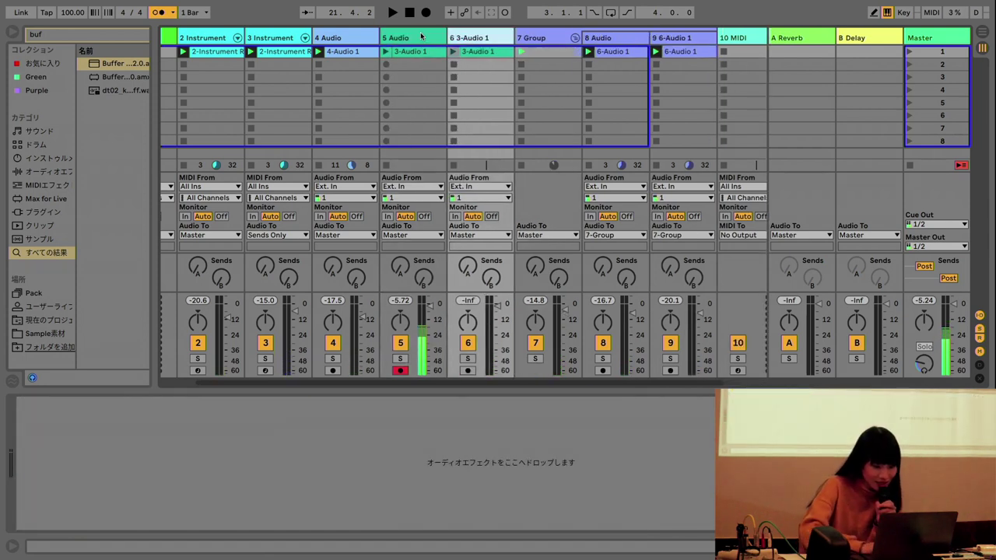
{"action": "key", "text": "Delete"}
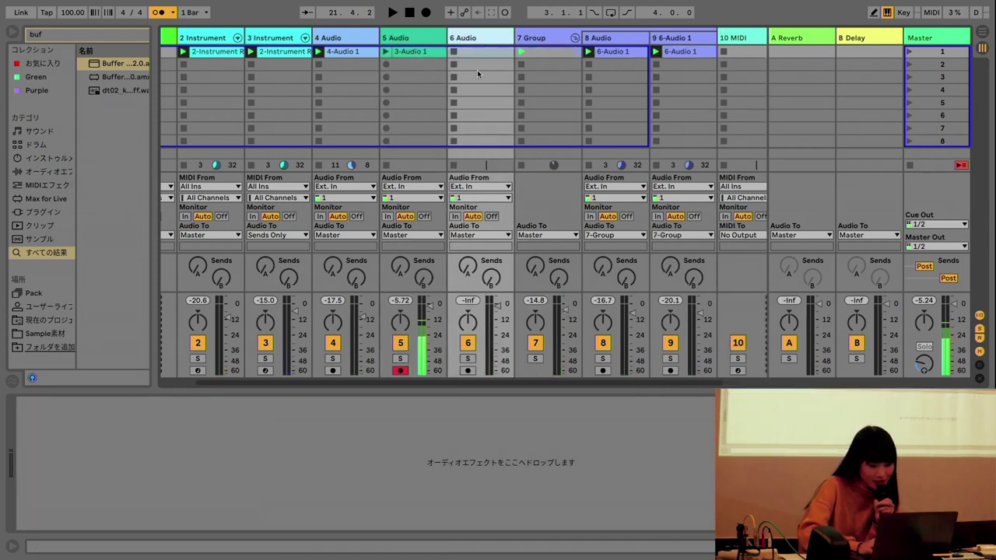
Step: Arm 6 Audio, record a one-bar vocal hit into its first slot, and trim the clip's loop start to the sound's onset
{"action": "left_click", "coordinate": [469, 370]}
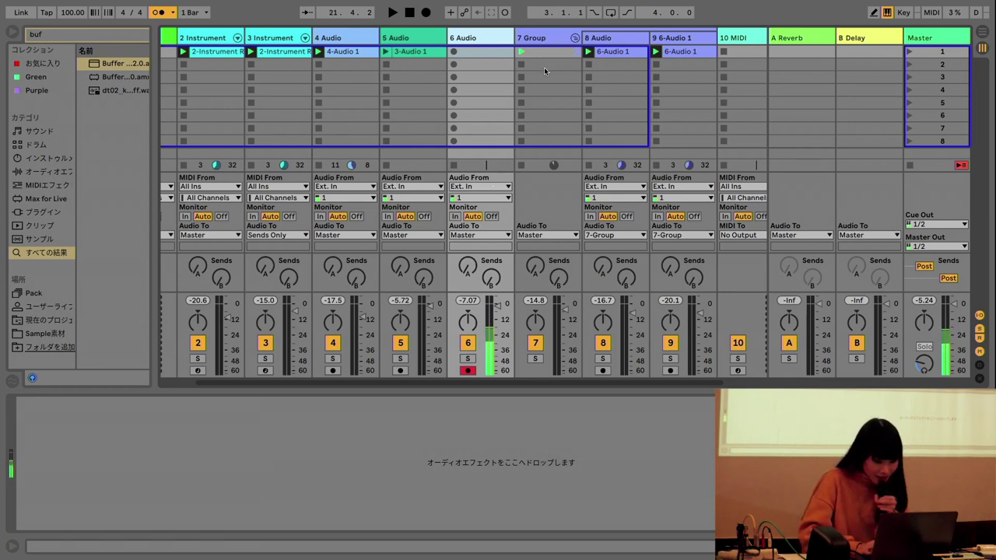
{"action": "left_click", "coordinate": [455, 52]}
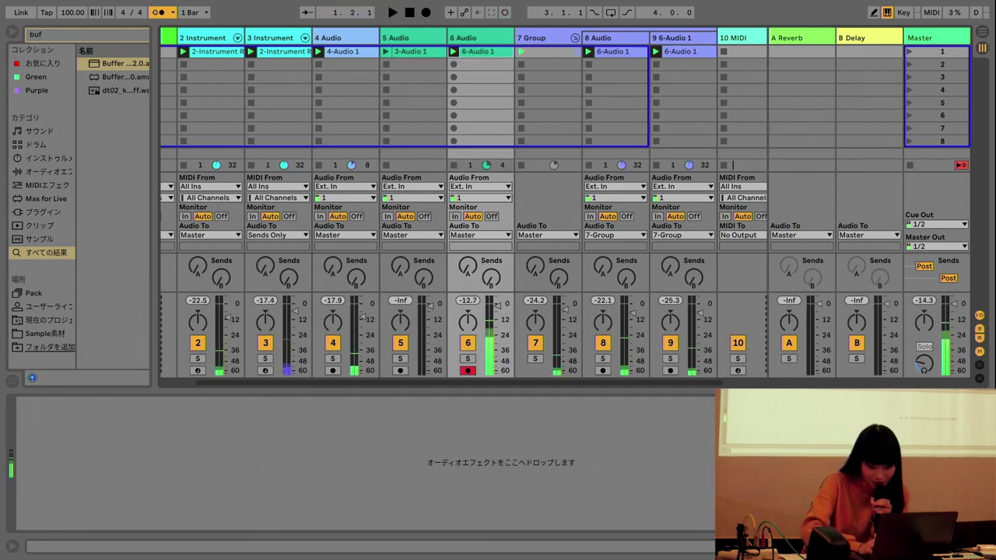
{"action": "key", "text": "shift+Tab"}
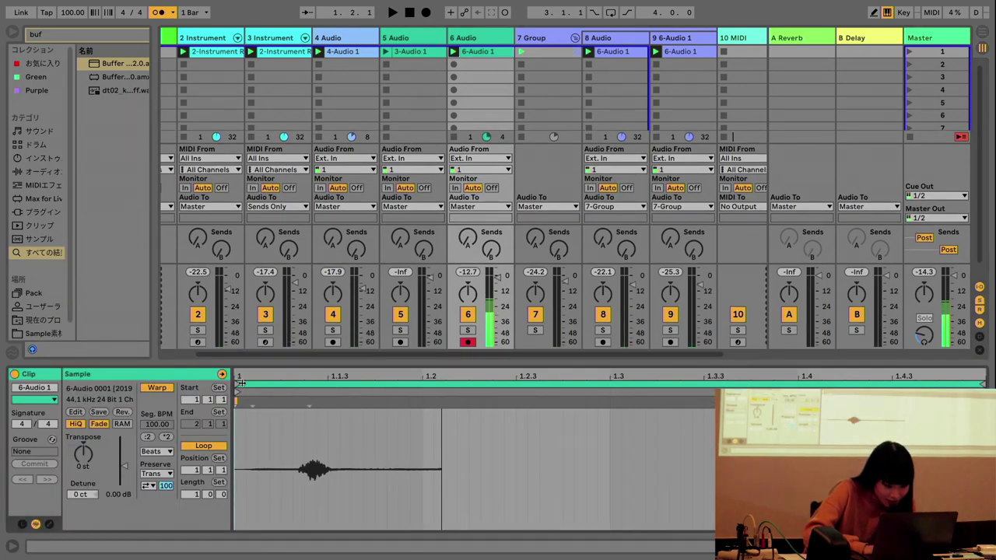
{"action": "left_click_drag", "start_coordinate": [241, 382], "coordinate": [311, 383]}
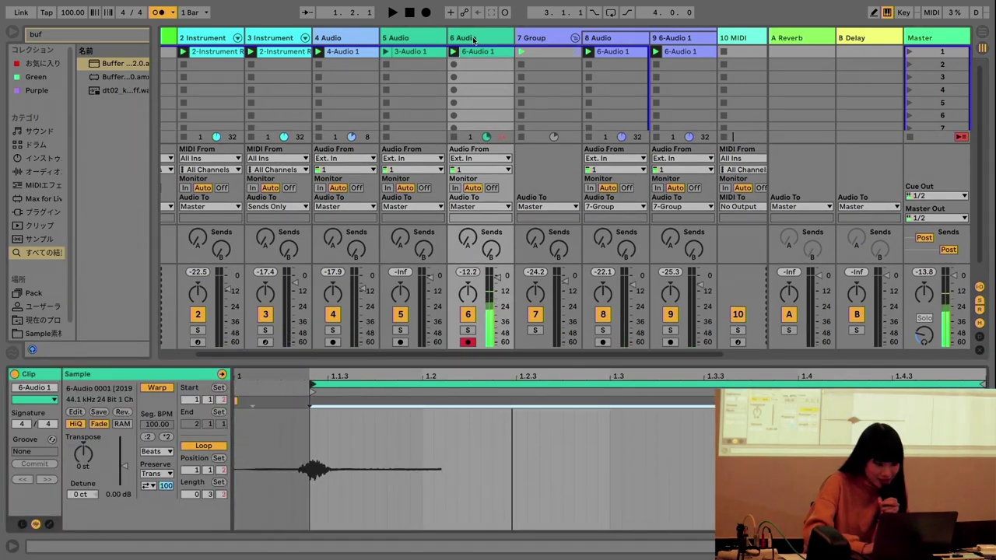
Step: Clear the browser search, add an Instrument Rack to 1 MIDI, load 6 Audio's vocal hit into it as a sample, and arm the track
{"action": "scroll", "coordinate": [233, 47], "scroll_direction": "left", "scroll_amount": 3}
{"action": "left_click", "coordinate": [197, 38]}
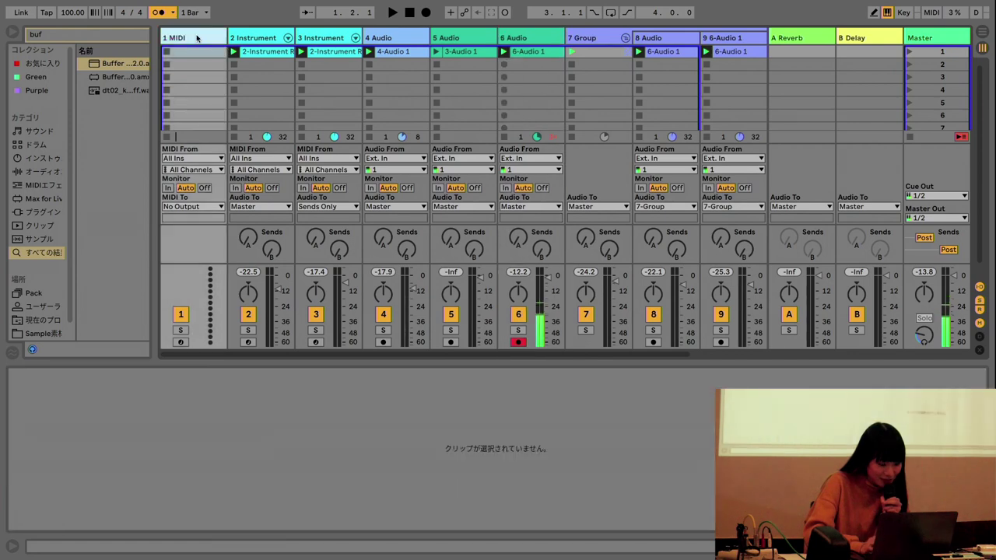
{"action": "left_click", "coordinate": [136, 33]}
{"action": "key", "text": "BackSpace"}
{"action": "key", "text": "BackSpace"}
{"action": "key", "text": "BackSpace"}
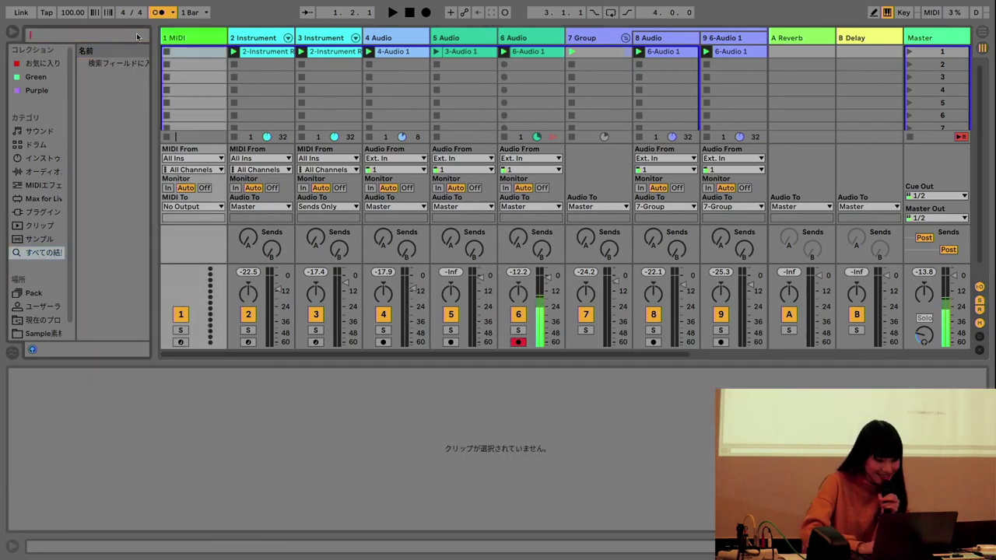
{"action": "left_click_drag", "start_coordinate": [529, 51], "coordinate": [213, 442]}
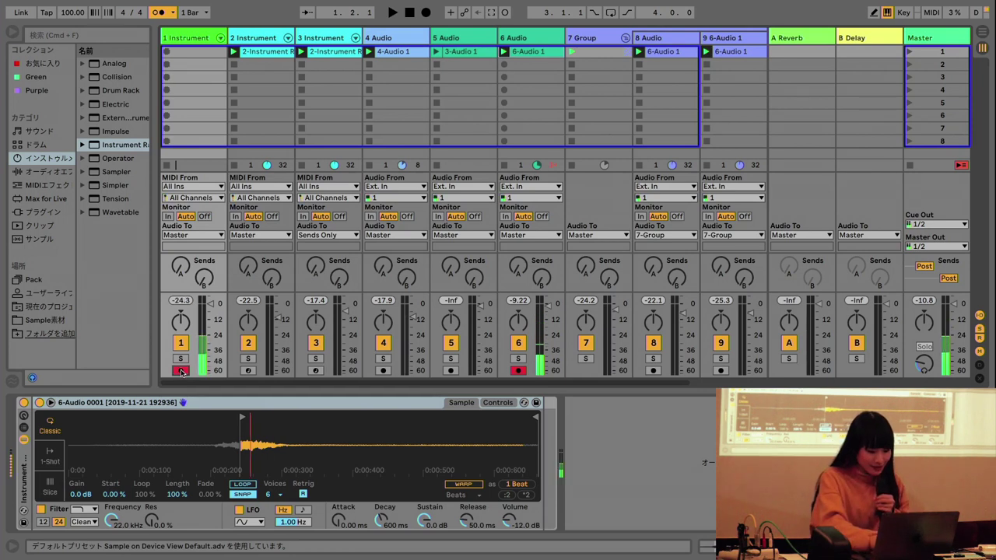
Step: Move the sample start slightly further into the vocal hit and record a four-bar MIDI pattern into 1 Instrument's first slot
{"action": "key", "text": "a"}
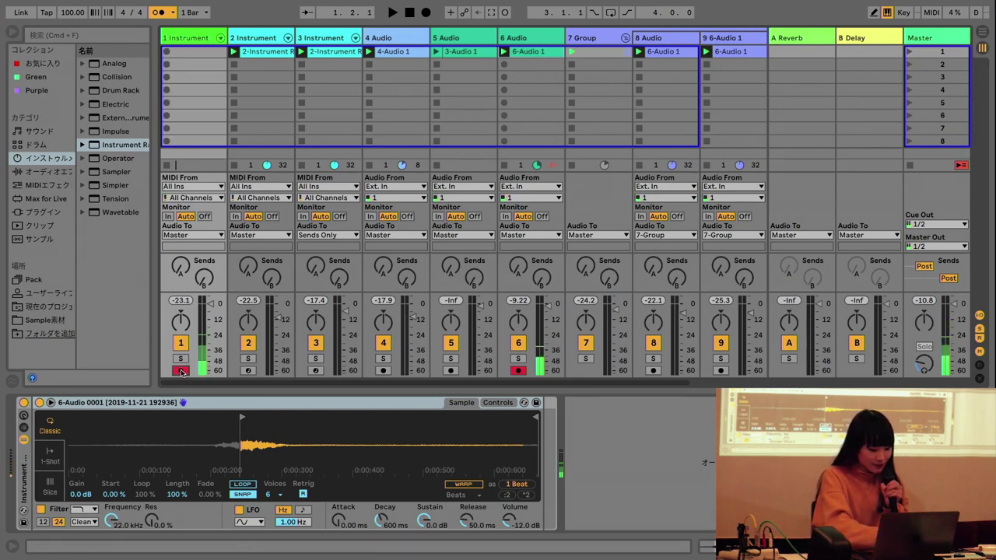
{"action": "key", "text": "a"}
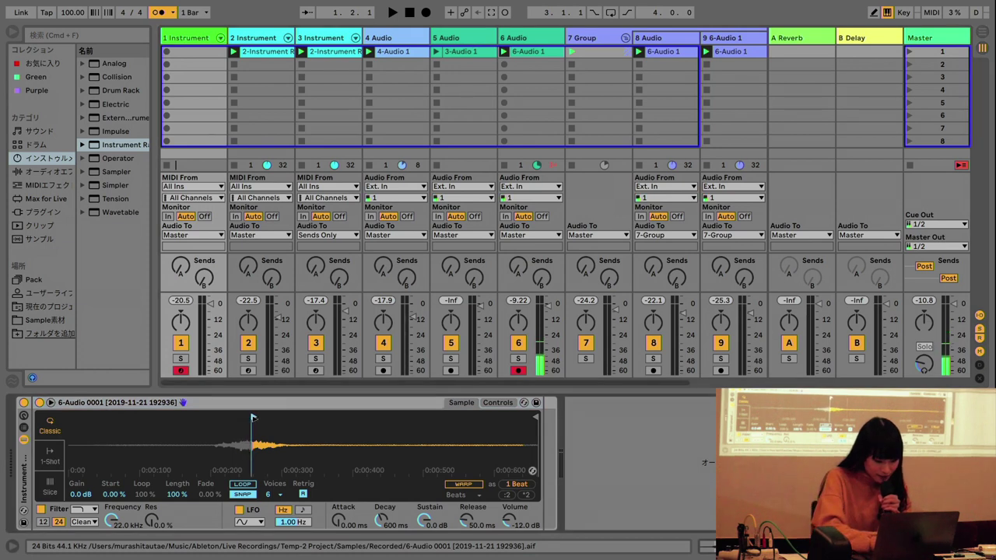
{"action": "left_click", "coordinate": [166, 52]}
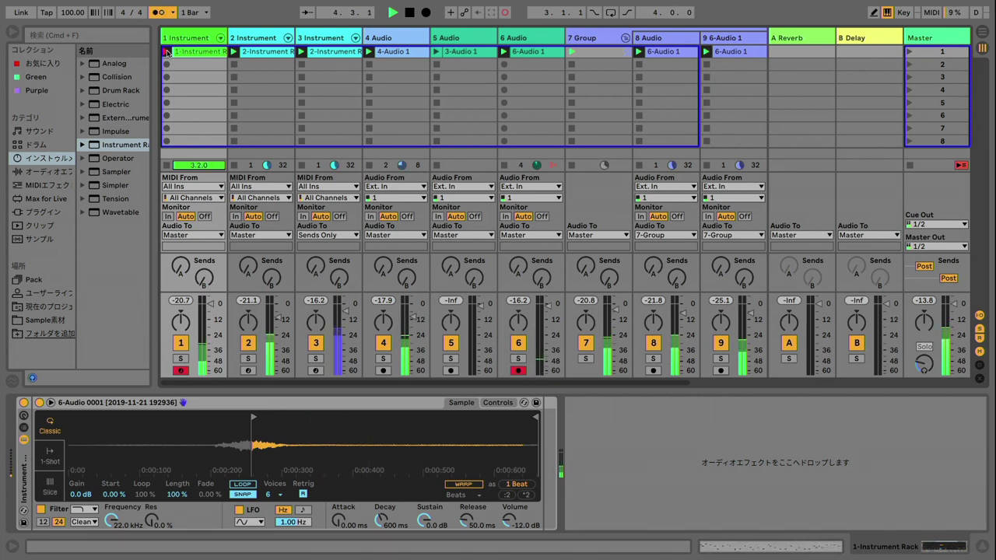
{"action": "key", "text": "space"}
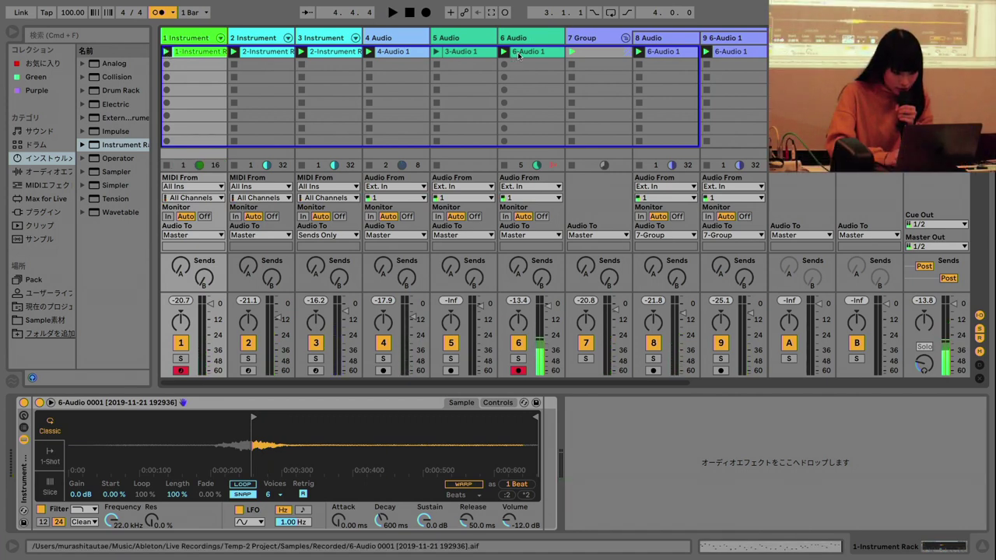
Step: Solo 6 Audio and delete its 6-Audio 1 clip from the first slot
{"action": "left_click", "coordinate": [511, 375]}
{"action": "key", "text": "space"}
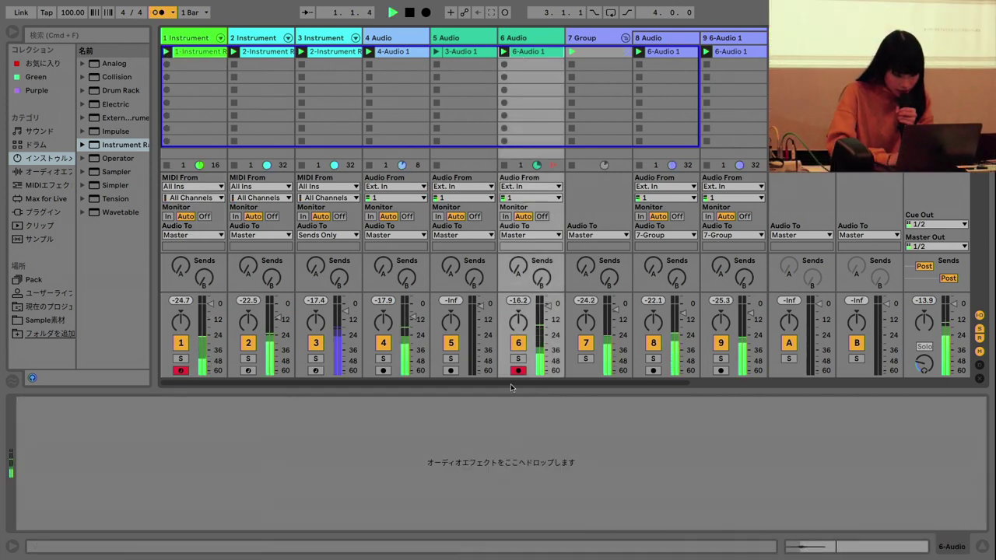
{"action": "left_click", "coordinate": [518, 359]}
{"action": "left_click", "coordinate": [527, 54]}
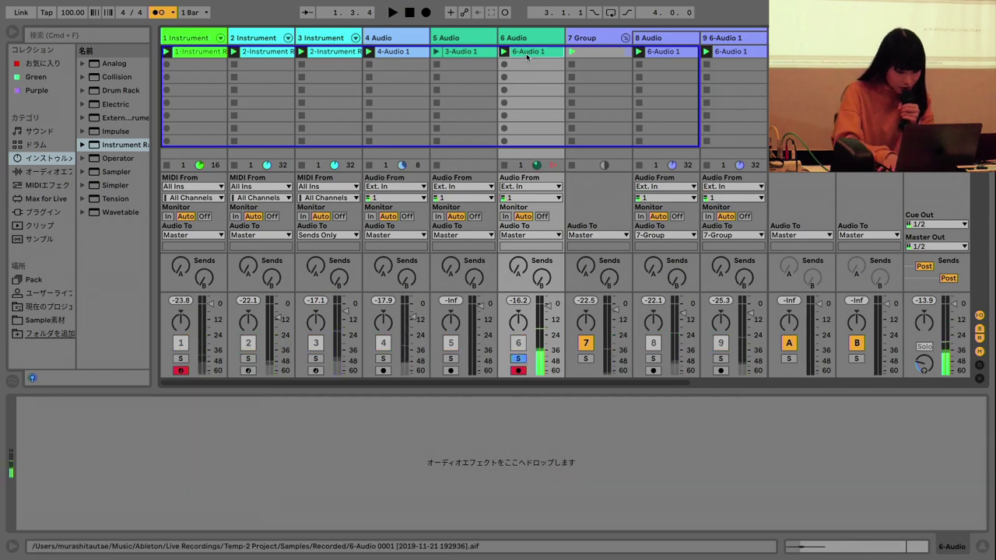
{"action": "key", "text": "Delete"}
Step: Open 1 Instrument's recorded clip, take 6 Audio out of solo, and lower 1 Instrument's volume to -9.7 dB during playback
{"action": "key", "text": "ctrl+z"}
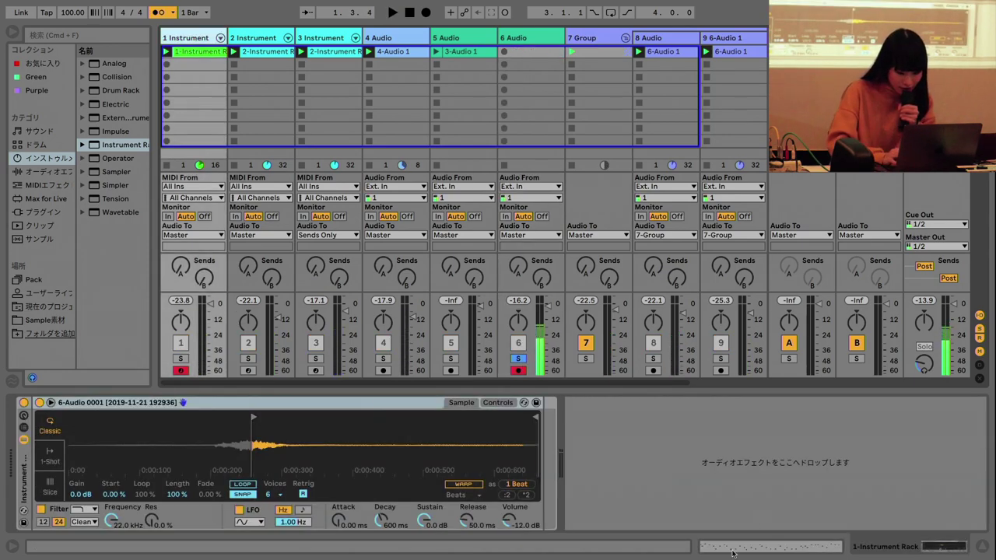
{"action": "key", "text": "ctrl+z"}
{"action": "key", "text": "ctrl+z"}
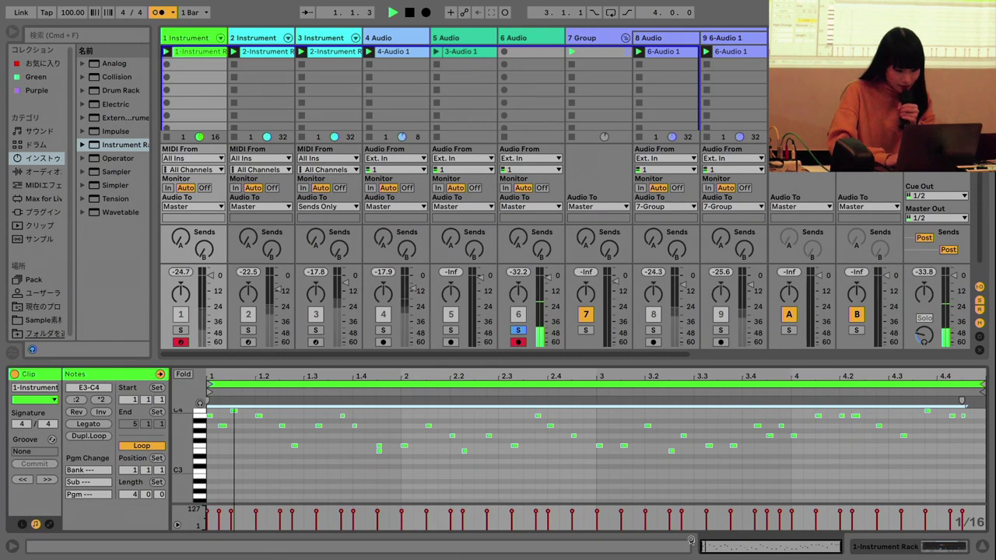
{"action": "left_click", "coordinate": [517, 330]}
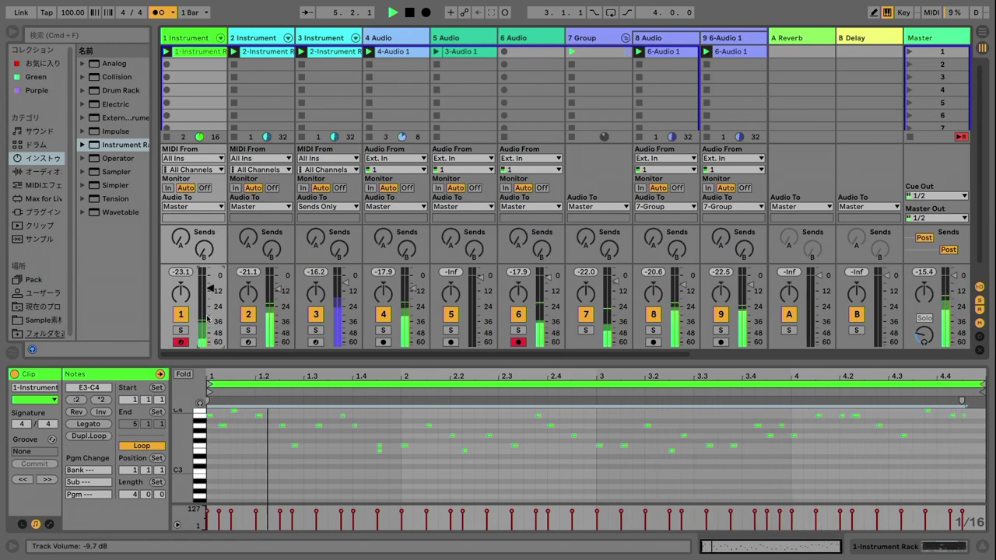
Step: Insert a new MIDI track after track 9 and set 6 Audio's volume to about -15 dB
{"action": "key", "text": "super+shift+t"}
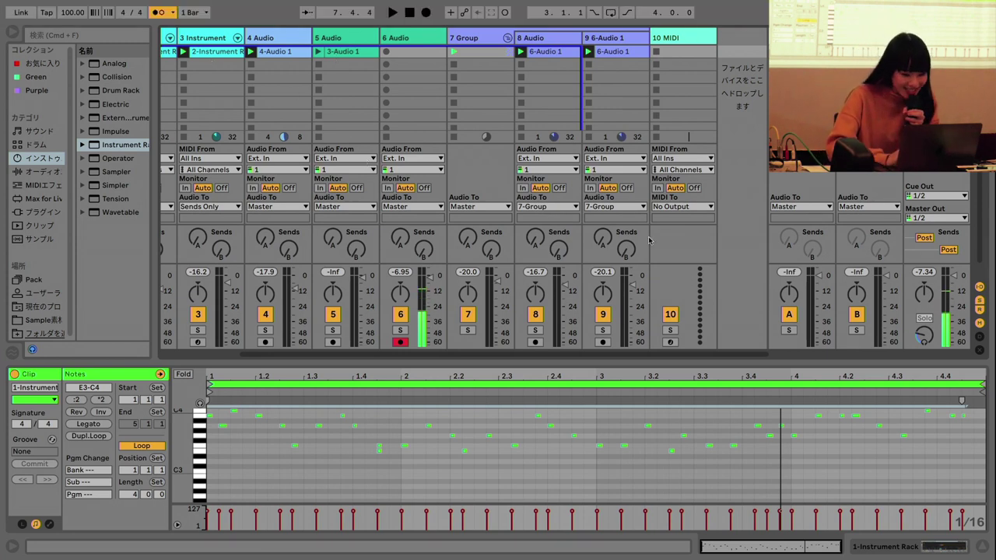
{"action": "left_click", "coordinate": [422, 39]}
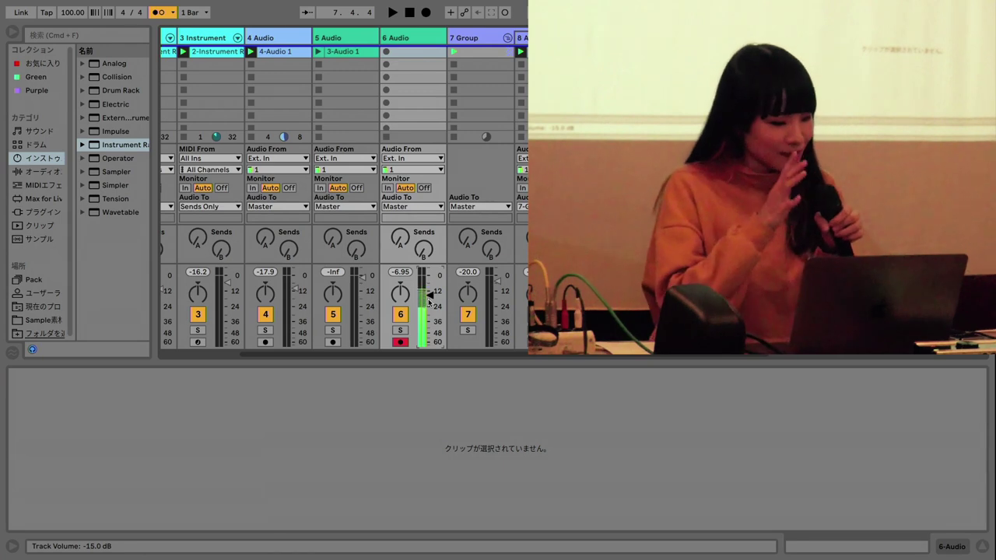
{"action": "left_click_drag", "start_coordinate": [427, 302], "coordinate": [428, 294]}
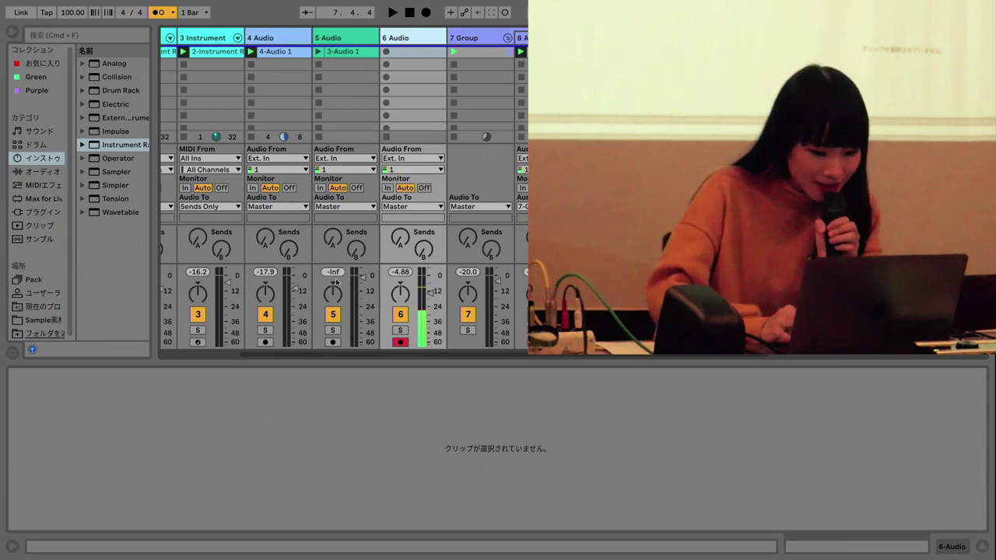
{"action": "left_click", "coordinate": [430, 289]}
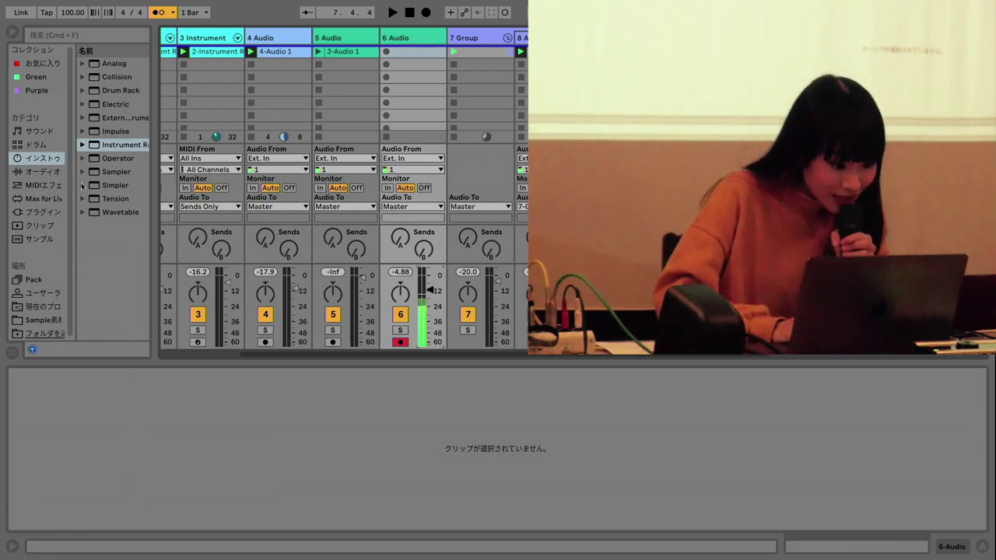
Step: Widen the browser and its category column so that the full names fit
{"action": "left_click", "coordinate": [115, 199]}
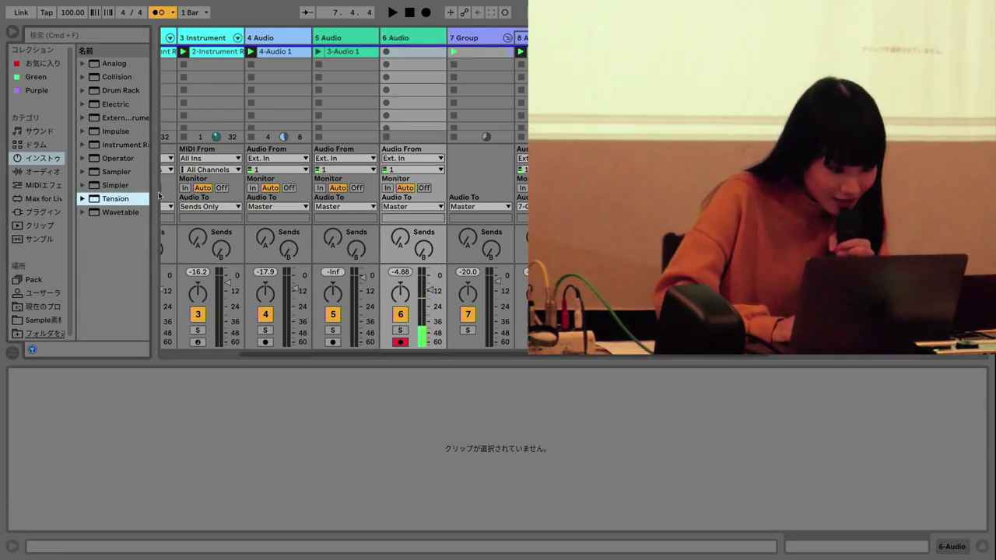
{"action": "left_click_drag", "start_coordinate": [153, 191], "coordinate": [216, 196]}
{"action": "left_click_drag", "start_coordinate": [76, 177], "coordinate": [100, 191]}
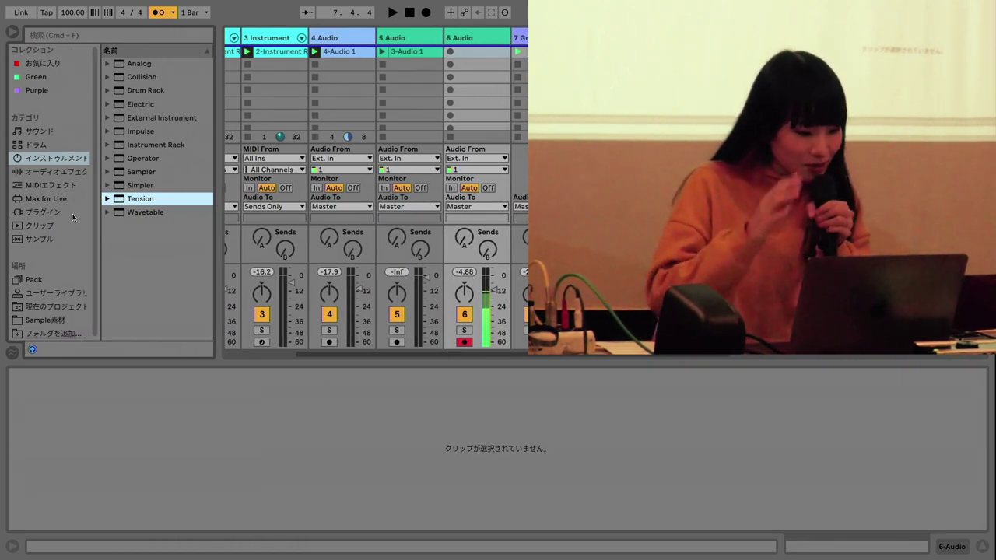
Step: Look through the audio effects for a device to put on 6 Audio
{"action": "left_click", "coordinate": [54, 171]}
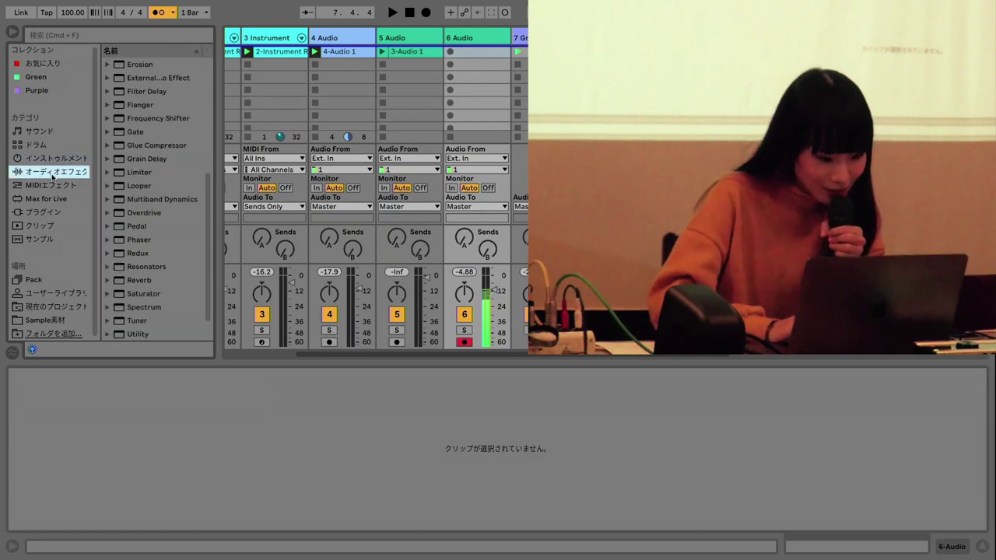
{"action": "scroll", "coordinate": [131, 215], "scroll_direction": "down", "scroll_amount": 6}
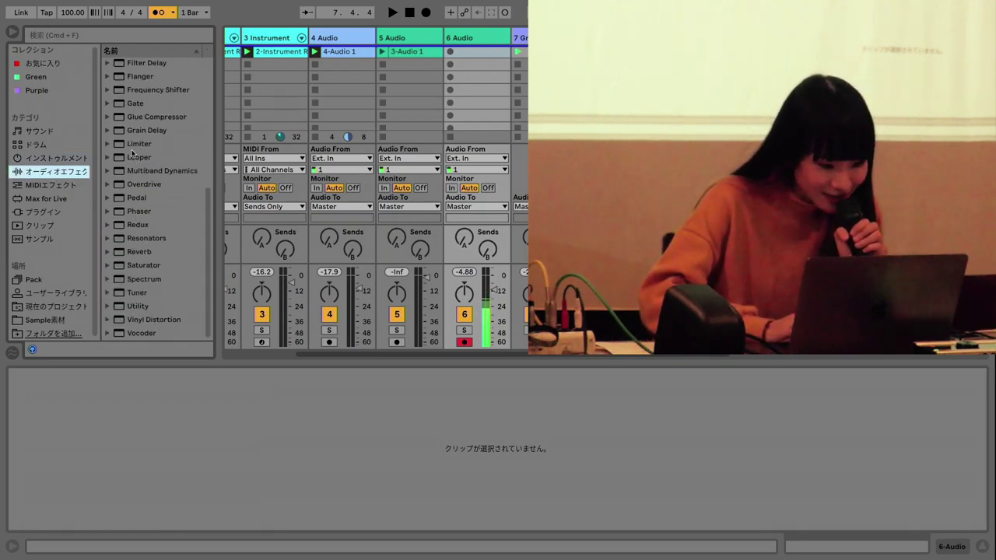
{"action": "scroll", "coordinate": [132, 187], "scroll_direction": "up", "scroll_amount": 3}
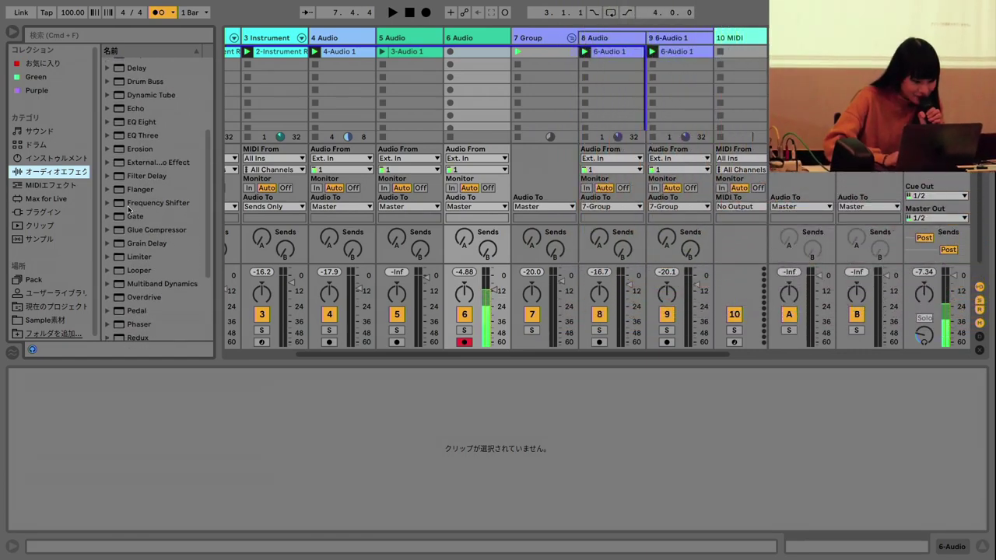
{"action": "scroll", "coordinate": [131, 208], "scroll_direction": "up", "scroll_amount": 5}
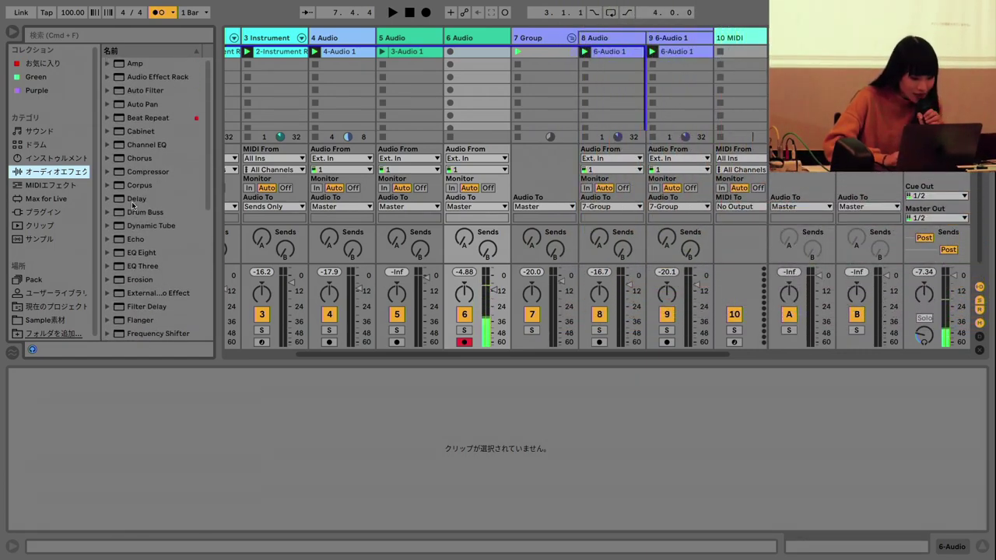
{"action": "scroll", "coordinate": [133, 205], "scroll_direction": "down", "scroll_amount": 5}
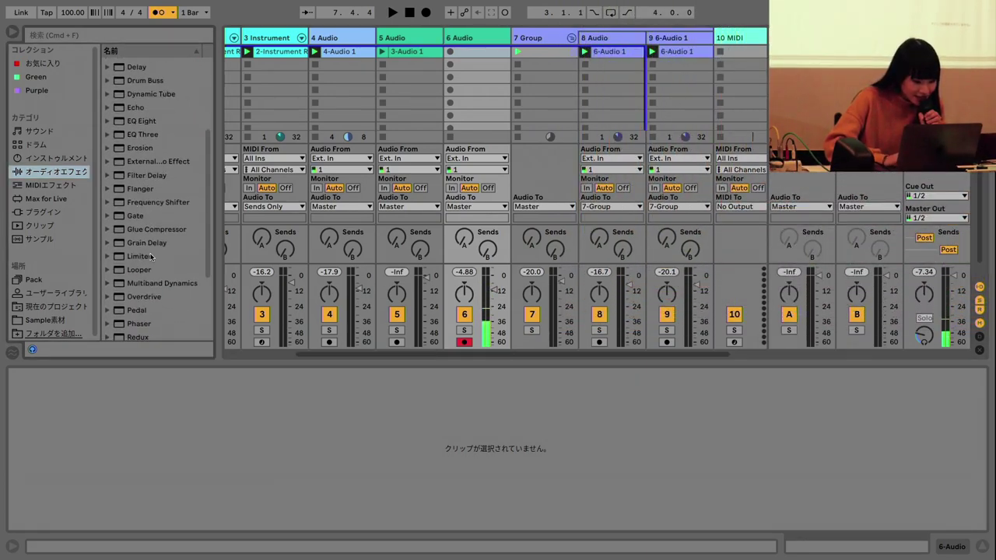
{"action": "scroll", "coordinate": [151, 257], "scroll_direction": "down", "scroll_amount": 3}
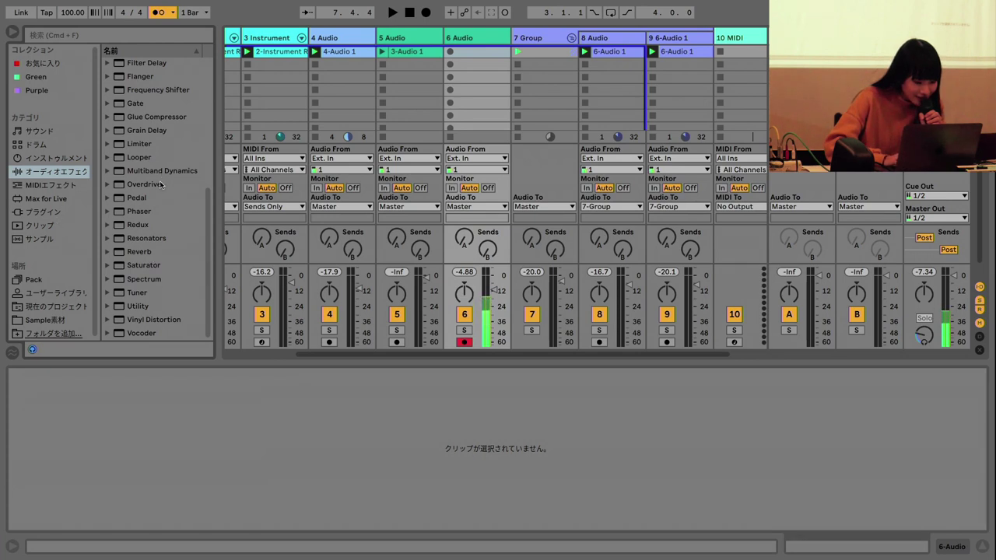
{"action": "scroll", "coordinate": [160, 185], "scroll_direction": "up", "scroll_amount": 9}
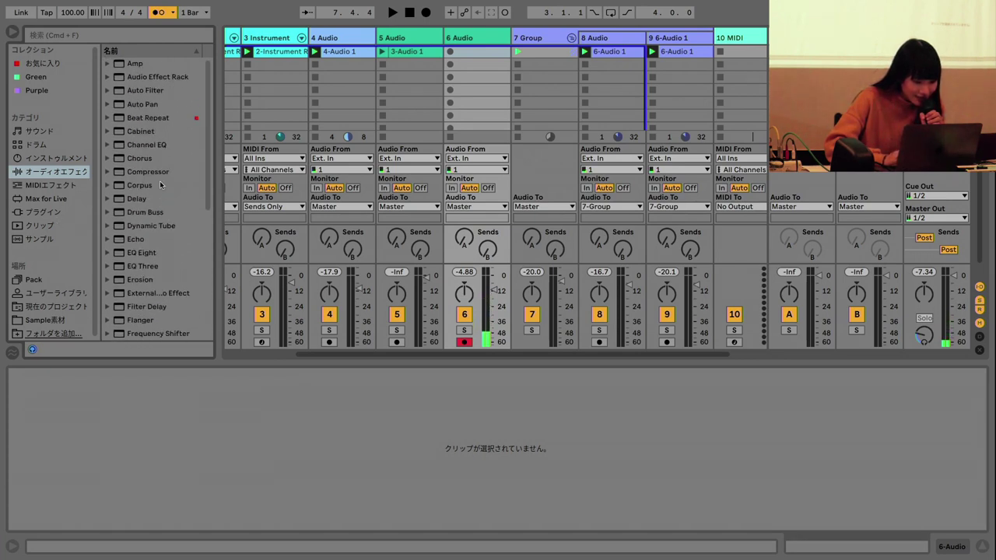
{"action": "left_click", "coordinate": [52, 161]}
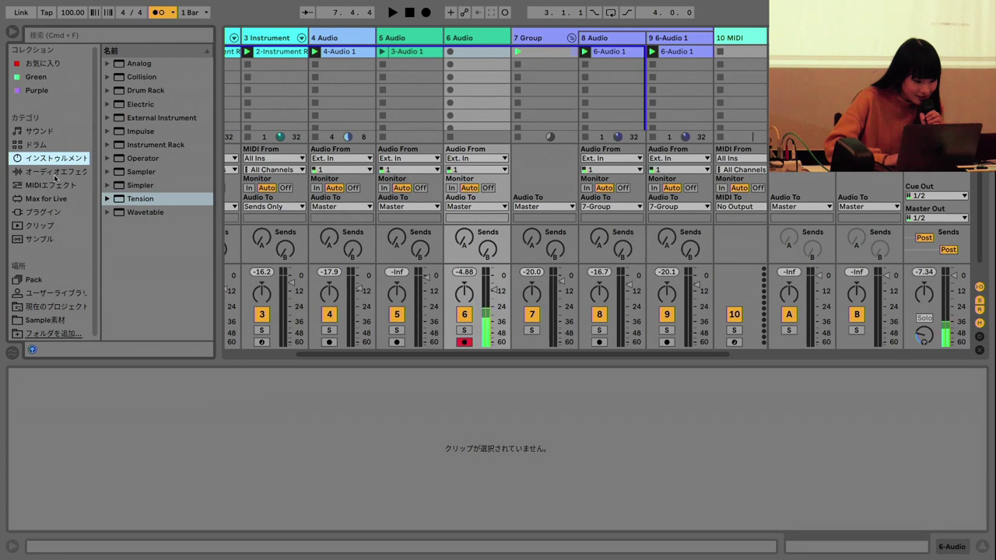
{"action": "left_click", "coordinate": [55, 174]}
{"action": "scroll", "coordinate": [144, 224], "scroll_direction": "down", "scroll_amount": 8}
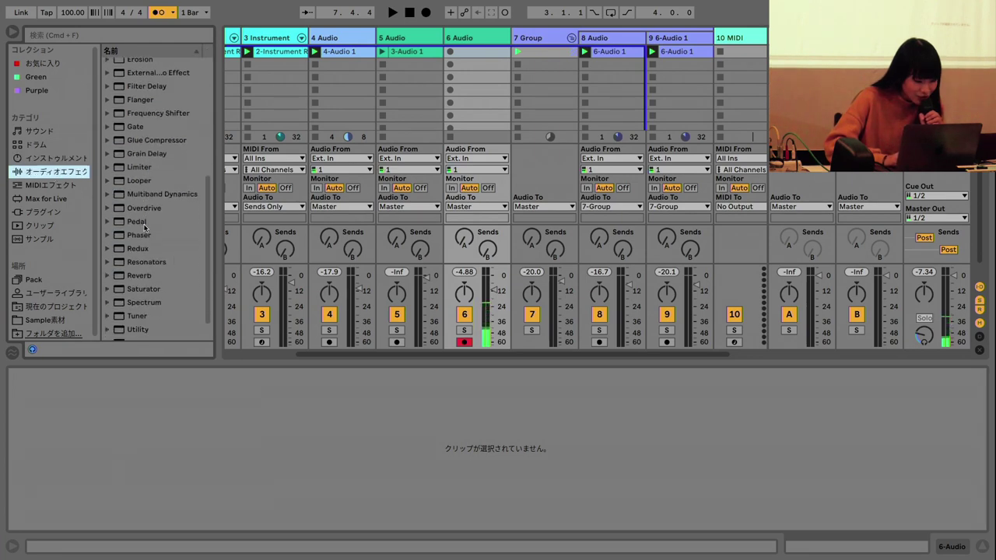
Step: Search the audio effects for "drum" and add Drum Buss to 6 Audio
{"action": "left_click", "coordinate": [114, 34]}
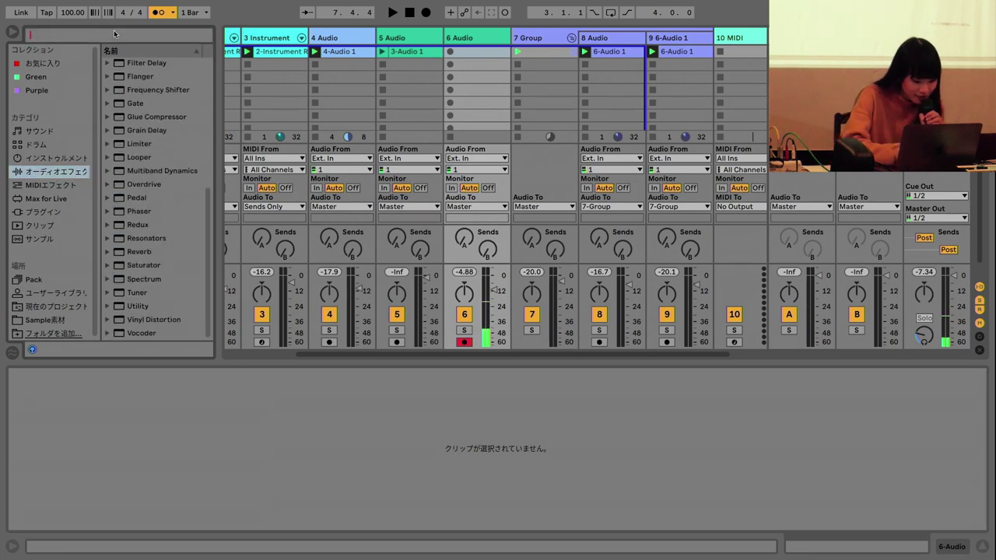
{"action": "type", "text": "drum"}
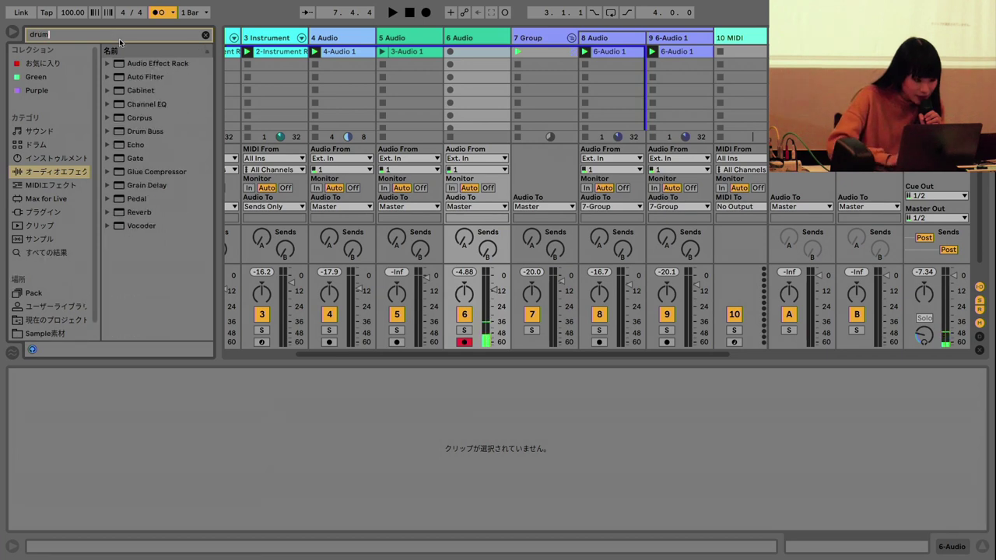
{"action": "left_click_drag", "start_coordinate": [119, 132], "coordinate": [197, 325]}
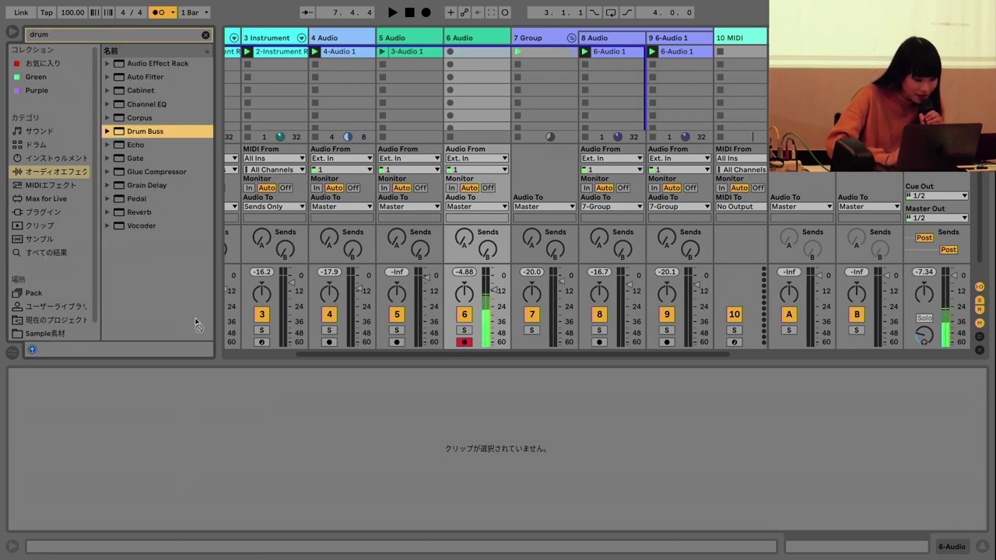
{"action": "left_click_drag", "start_coordinate": [272, 418], "coordinate": [271, 411]}
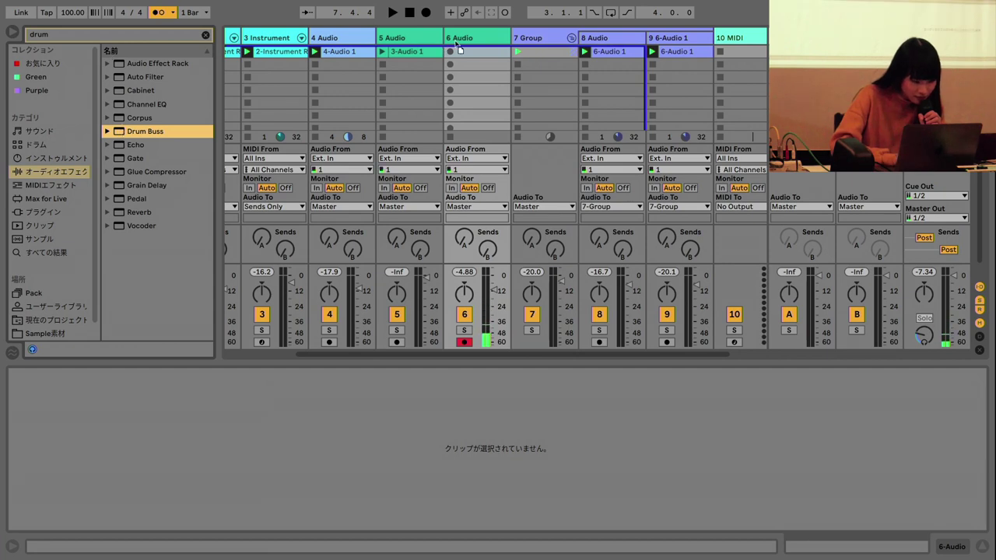
{"action": "left_click_drag", "start_coordinate": [459, 48], "coordinate": [459, 48]}
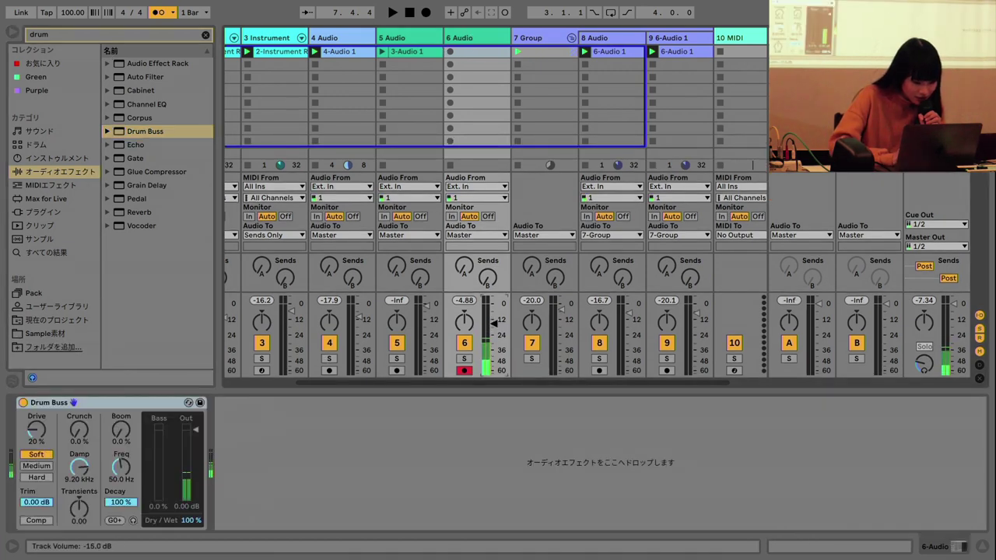
Step: Readjust 6 Audio's volume while testing the live microphone, and set Drum Buss's Boom to 72 %
{"action": "left_click_drag", "start_coordinate": [494, 322], "coordinate": [494, 336]}
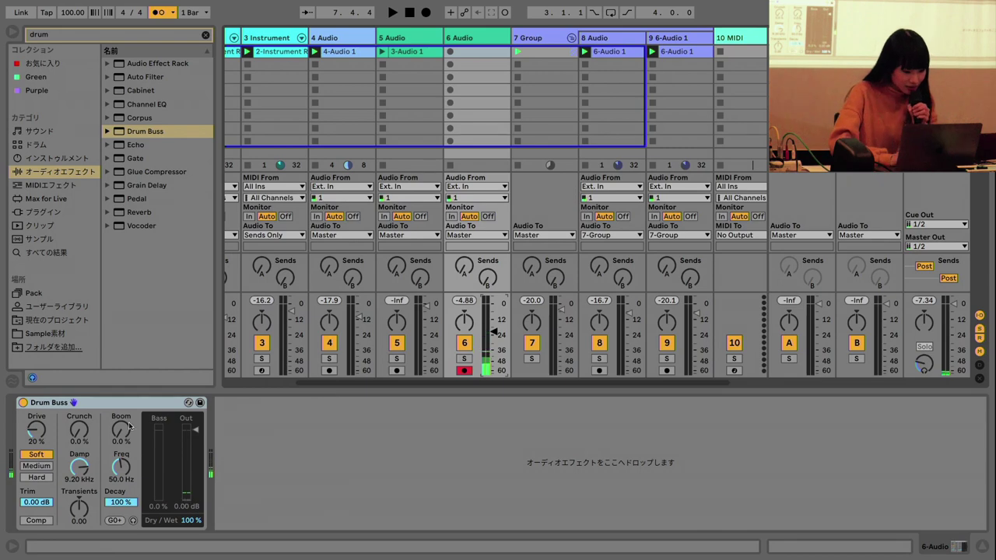
{"action": "left_click_drag", "start_coordinate": [494, 332], "coordinate": [495, 331]}
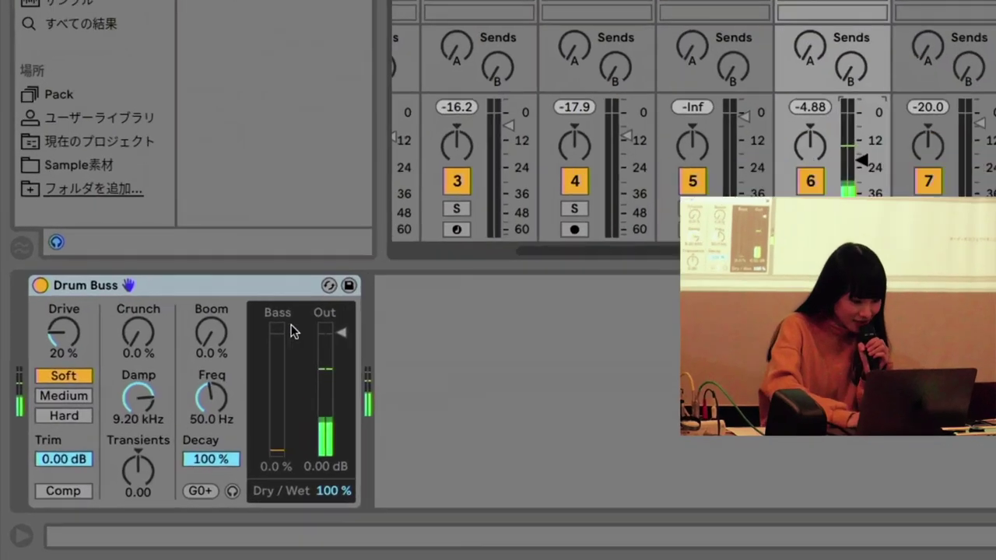
{"action": "left_click_drag", "start_coordinate": [216, 336], "coordinate": [242, 305]}
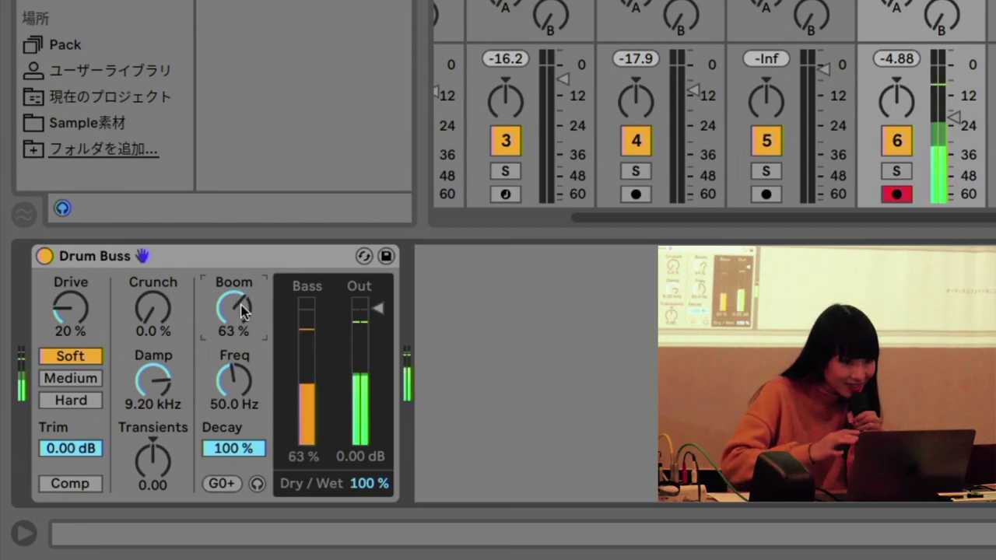
{"action": "left_click_drag", "start_coordinate": [243, 308], "coordinate": [242, 302]}
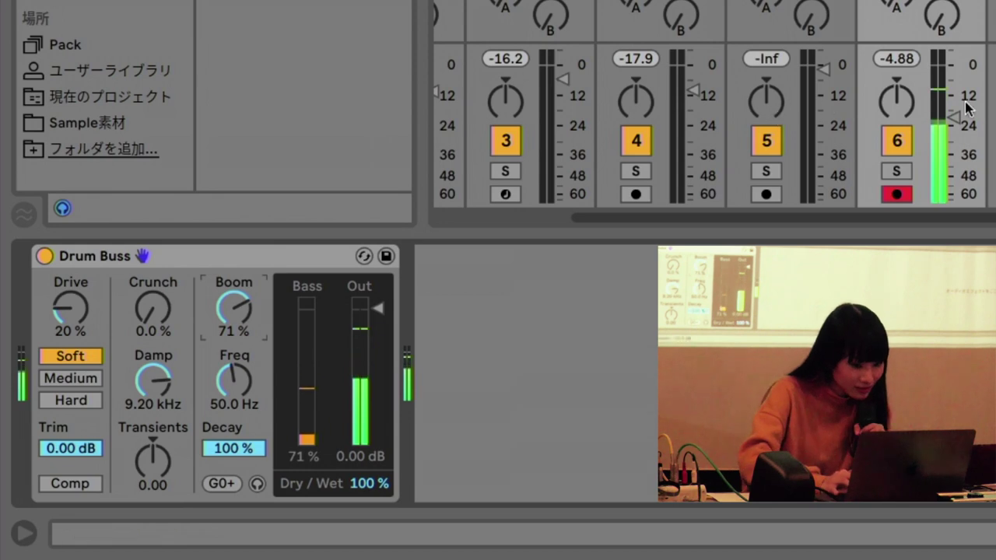
{"action": "left_click_drag", "start_coordinate": [952, 117], "coordinate": [952, 103]}
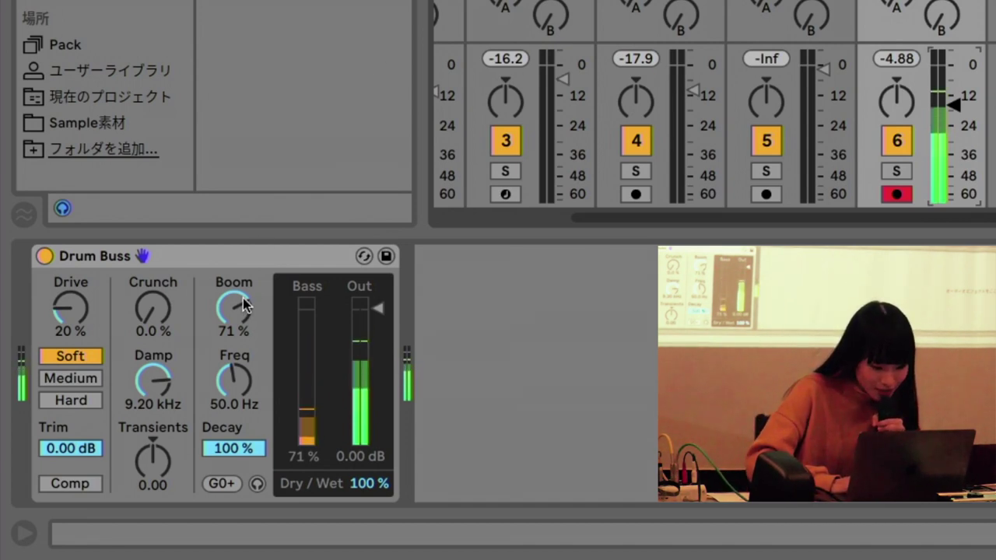
{"action": "left_click_drag", "start_coordinate": [243, 305], "coordinate": [243, 303]}
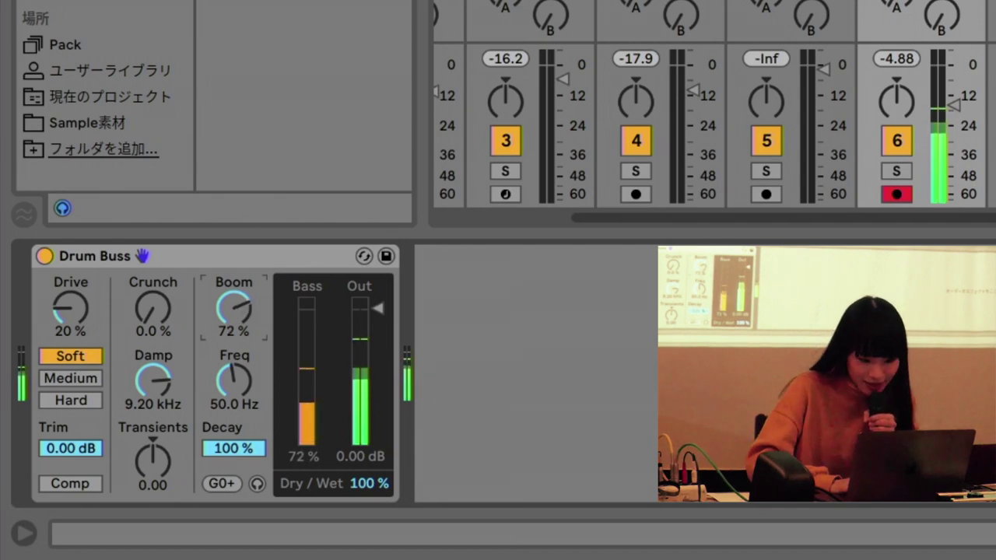
Step: Play the loop and record a two-bar voice beat through Drum Buss on 6 Audio
{"action": "key", "text": "space"}
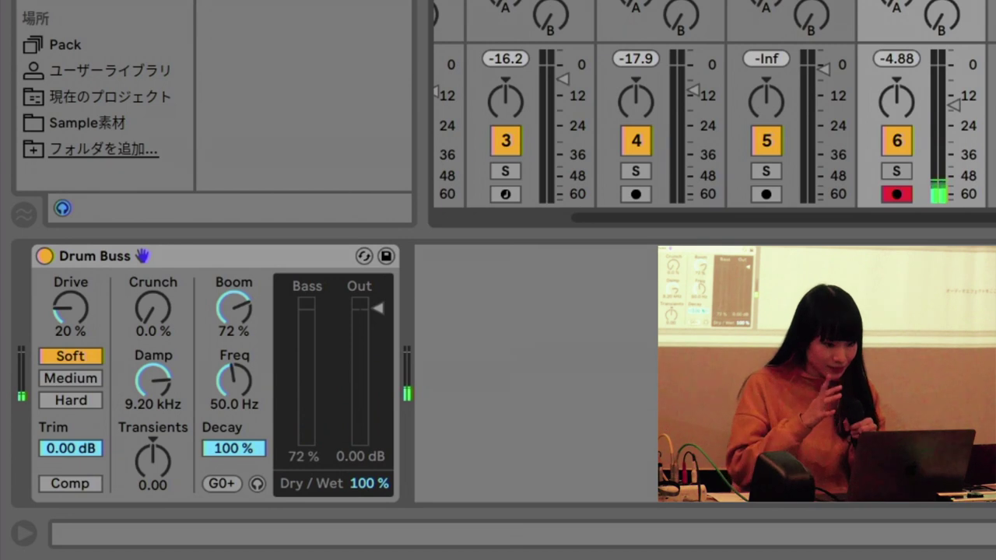
{"action": "key", "text": "space"}
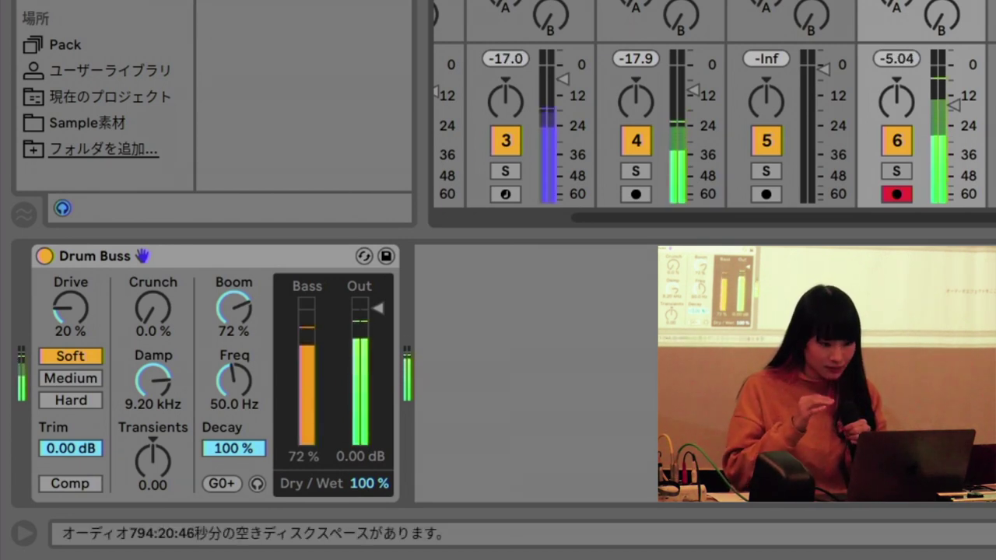
{"action": "key", "text": "space"}
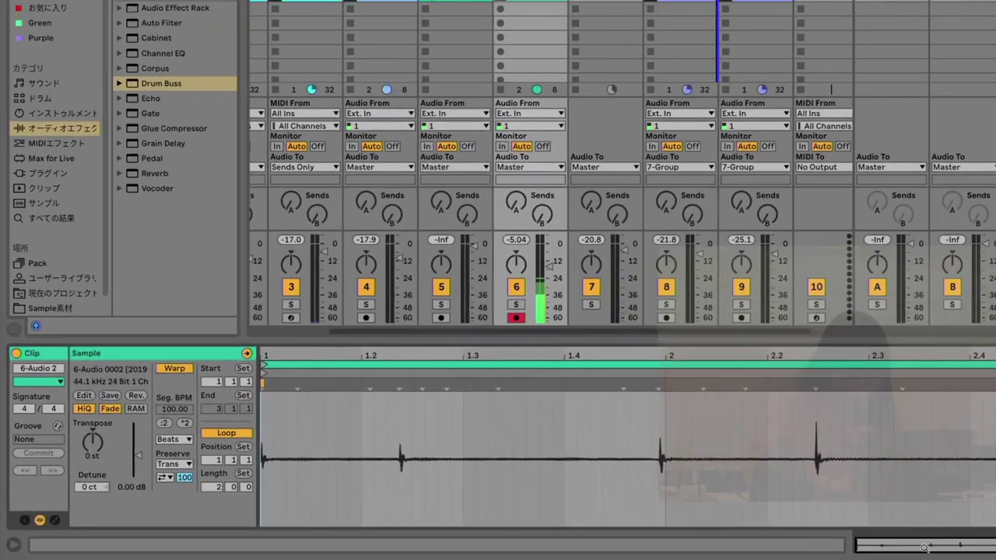
{"action": "key", "text": "space"}
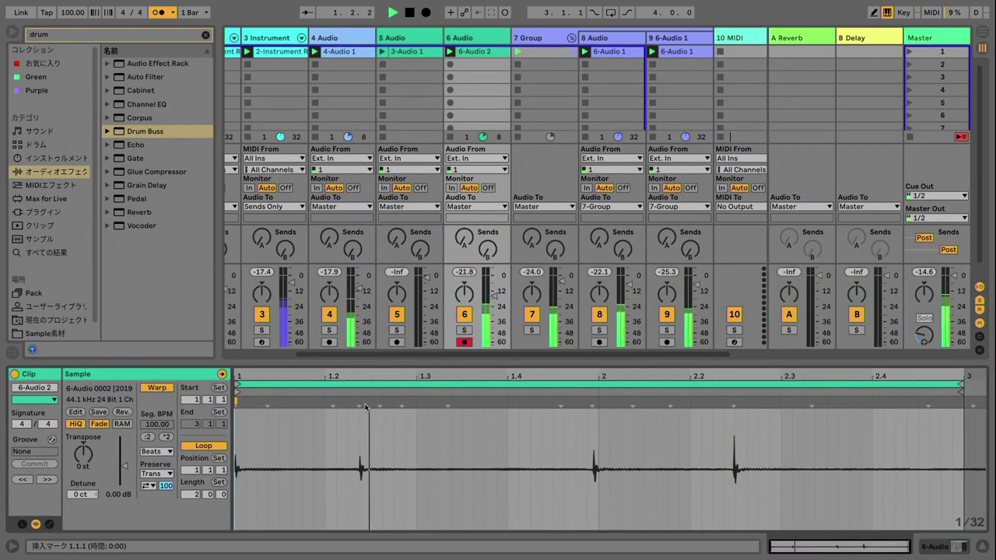
Step: Align the hits of clip 6-Audio 2 to the beat with warp markers, and raise Drum Buss's Boom to 79 %
{"action": "left_click_drag", "start_coordinate": [366, 406], "coordinate": [349, 401]}
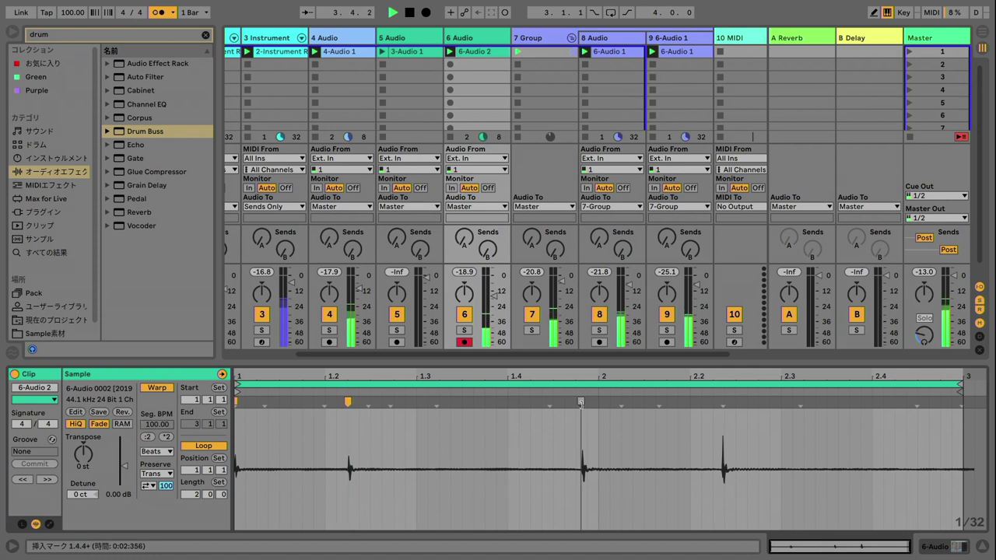
{"action": "left_click_drag", "start_coordinate": [581, 401], "coordinate": [598, 401]}
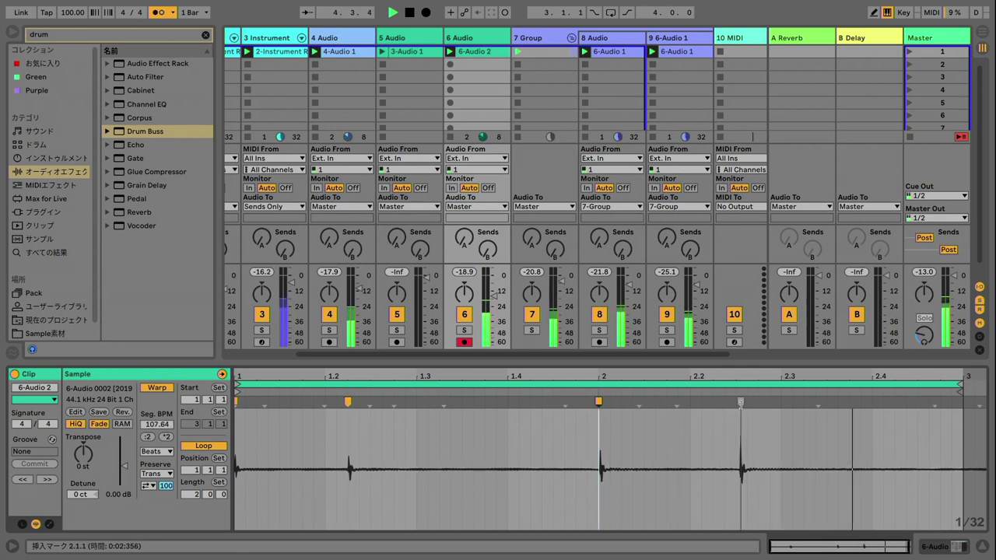
{"action": "left_click_drag", "start_coordinate": [739, 401], "coordinate": [735, 401]}
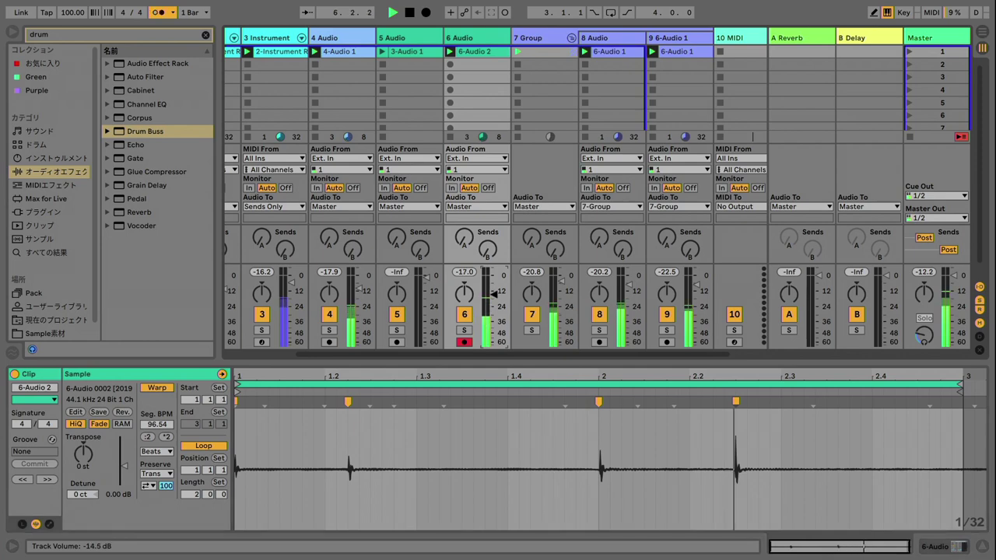
{"action": "left_click", "coordinate": [938, 548]}
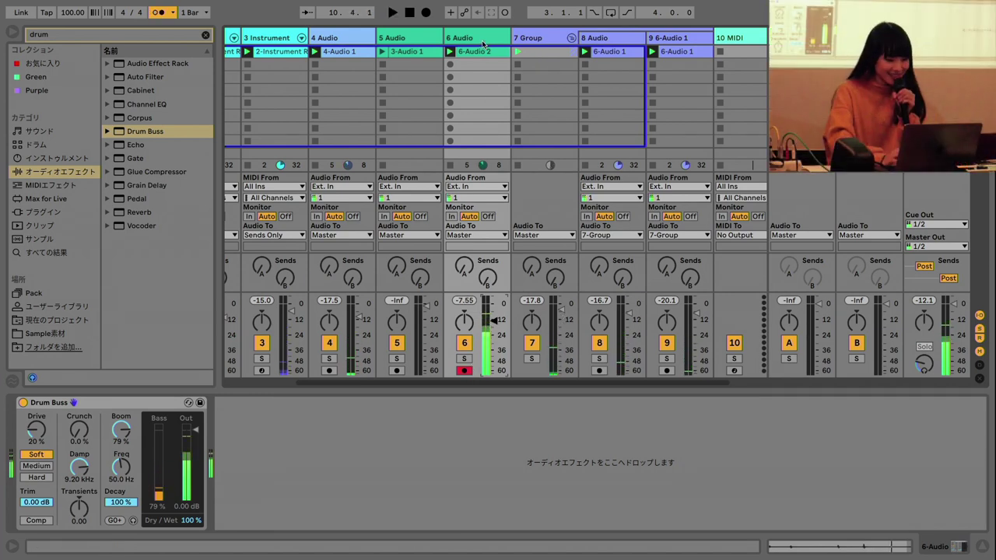
Step: Test the live microphone through 8 Audio and 9 6-Audio 1 by arming each, and arm 6 Audio again
{"action": "scroll", "coordinate": [509, 124], "scroll_direction": "right", "scroll_amount": 2}
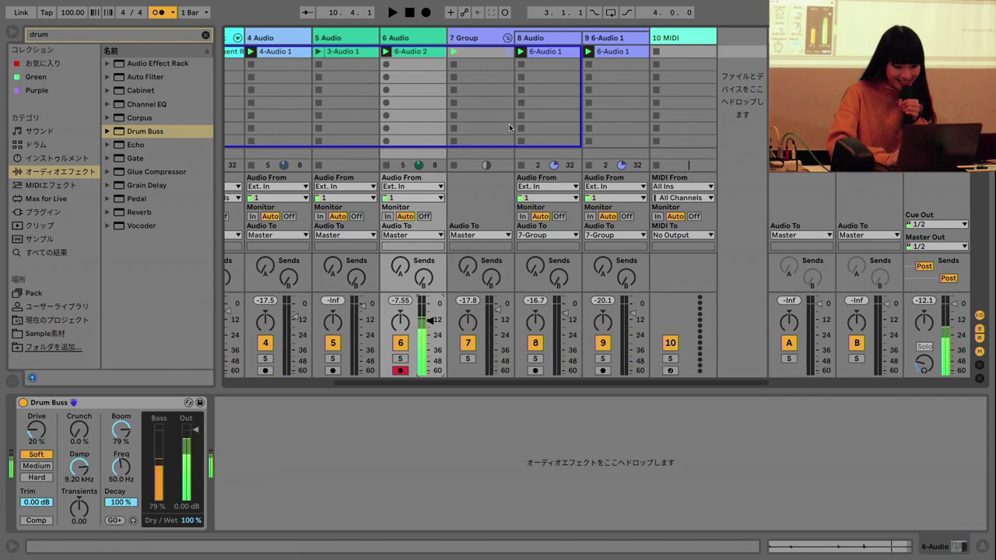
{"action": "left_click", "coordinate": [535, 370]}
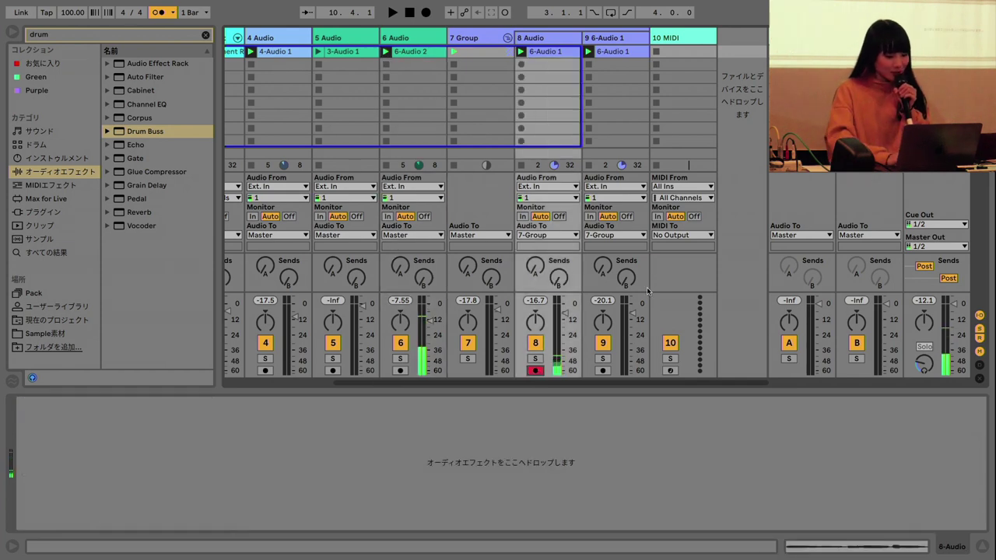
{"action": "left_click", "coordinate": [604, 370]}
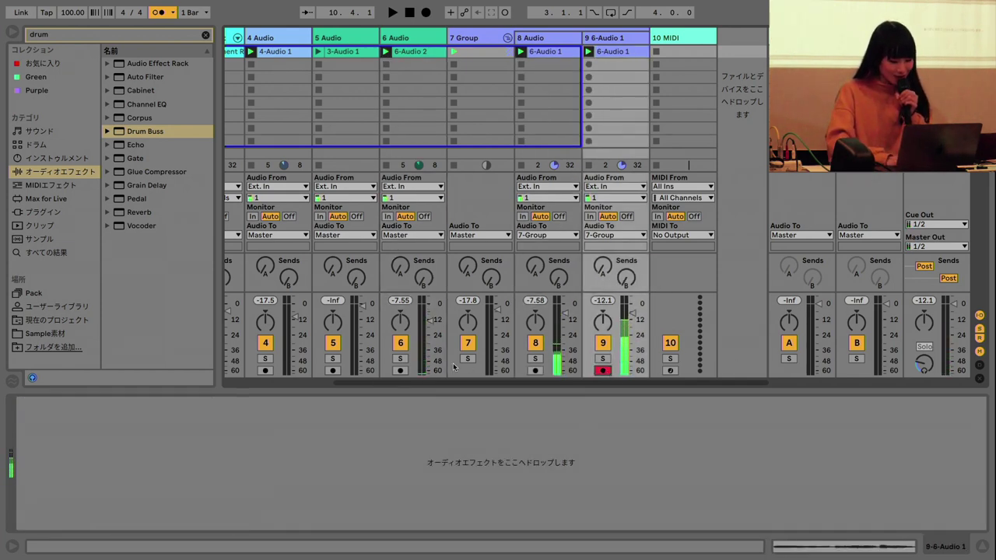
{"action": "left_click", "coordinate": [399, 370]}
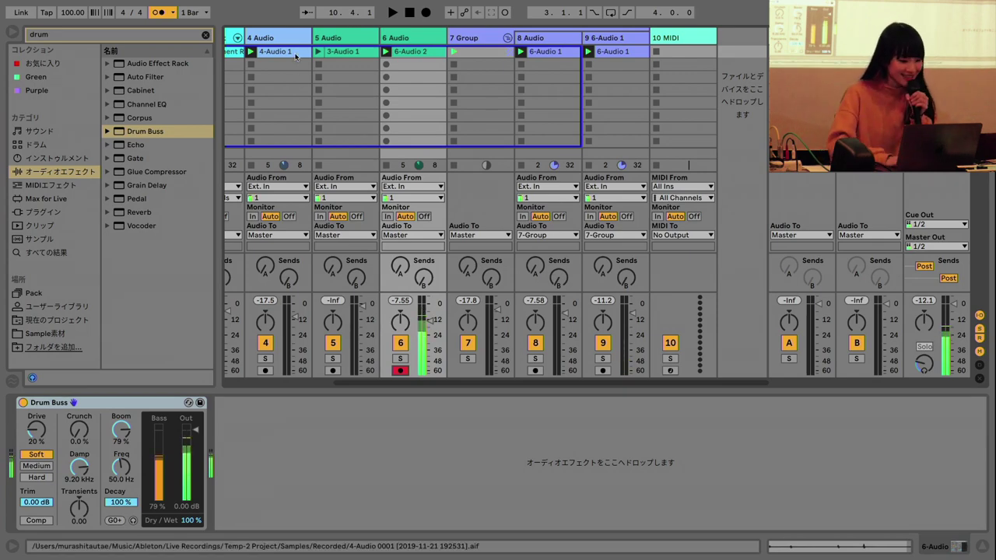
Step: Clear the browser search, add the Hand Drums Kit from the drum presets as a new track, and rearm 6 Audio
{"action": "left_click", "coordinate": [205, 35]}
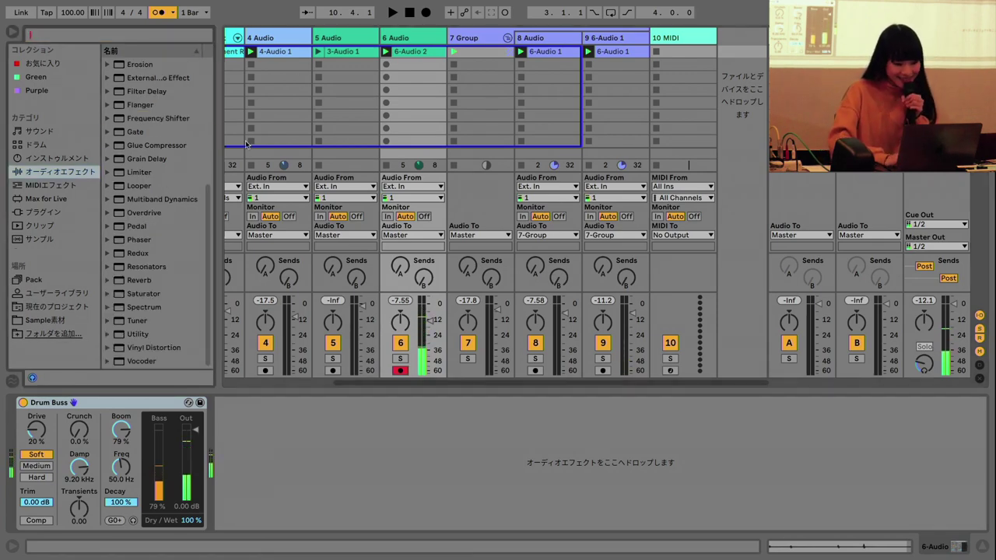
{"action": "scroll", "coordinate": [246, 144], "scroll_direction": "left", "scroll_amount": 5}
{"action": "left_click", "coordinate": [35, 145]}
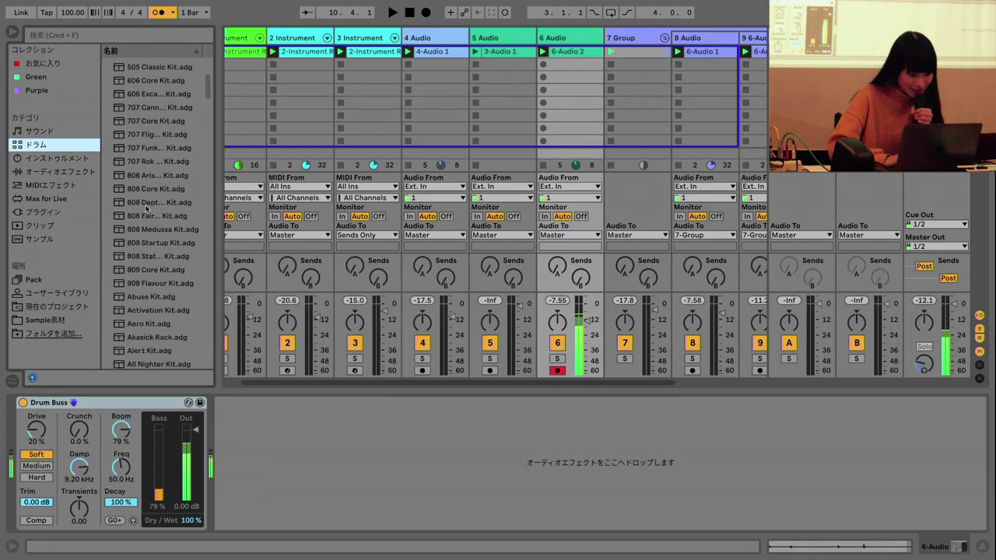
{"action": "scroll", "coordinate": [146, 207], "scroll_direction": "down", "scroll_amount": 15}
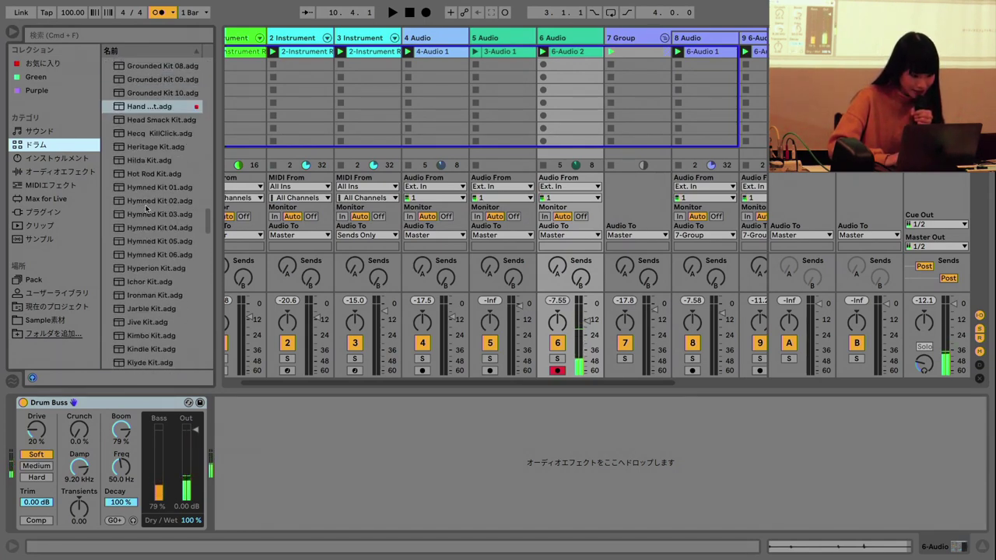
{"action": "scroll", "coordinate": [146, 206], "scroll_direction": "up", "scroll_amount": 2}
{"action": "left_click_drag", "start_coordinate": [148, 146], "coordinate": [722, 217]}
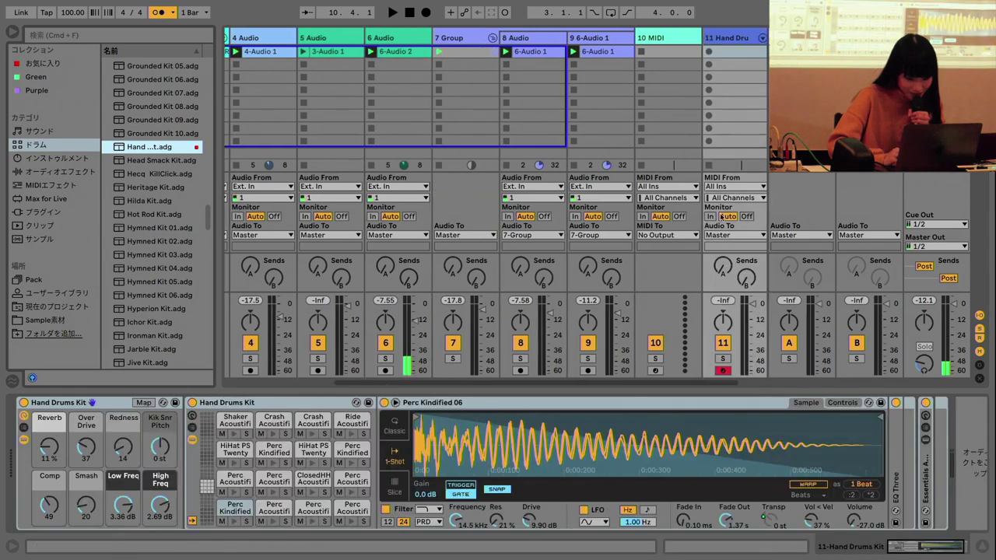
{"action": "left_click", "coordinate": [385, 370]}
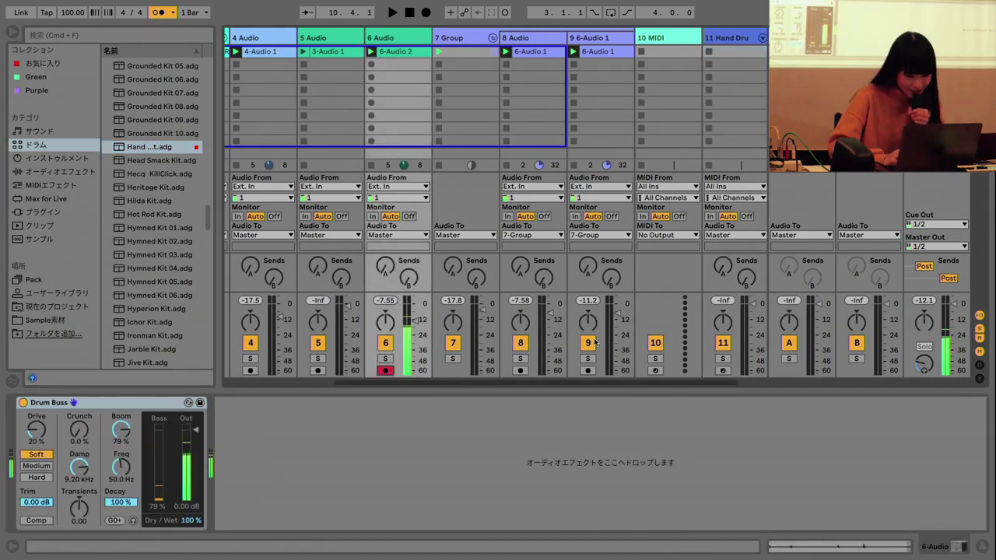
Step: Audition the instrument tracks in solo with short playback, and release the solo
{"action": "scroll", "coordinate": [439, 274], "scroll_direction": "left", "scroll_amount": 3}
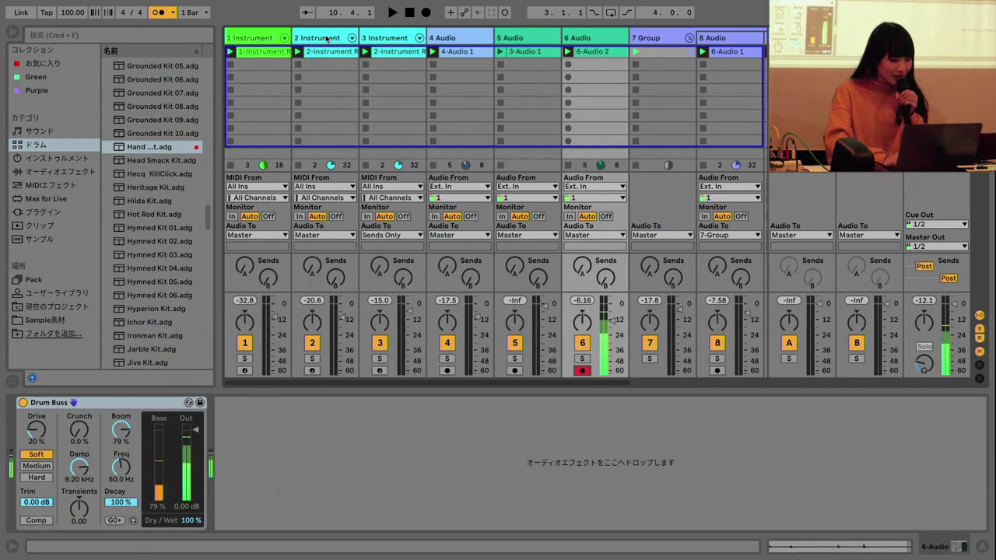
{"action": "left_click", "coordinate": [312, 359]}
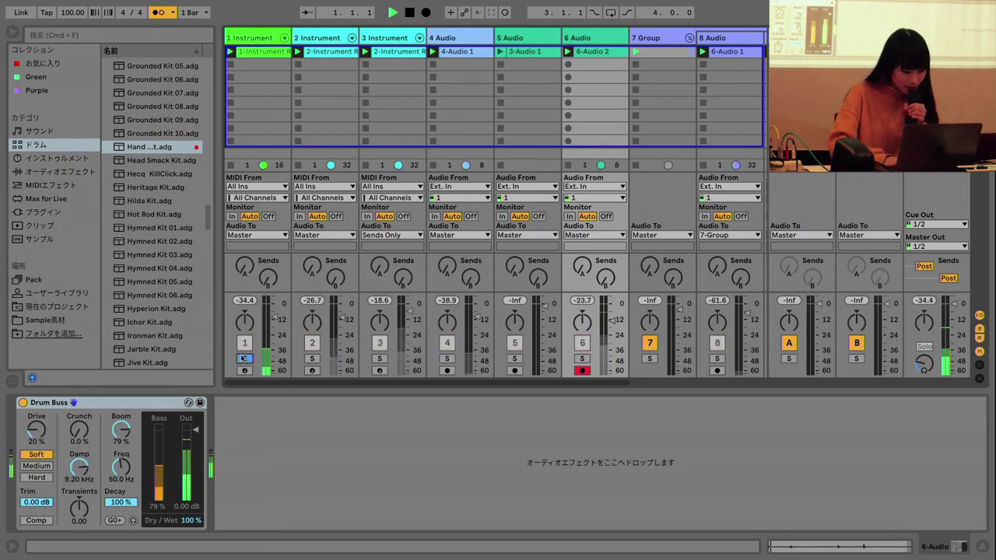
{"action": "key", "text": "space"}
{"action": "key", "text": "space"}
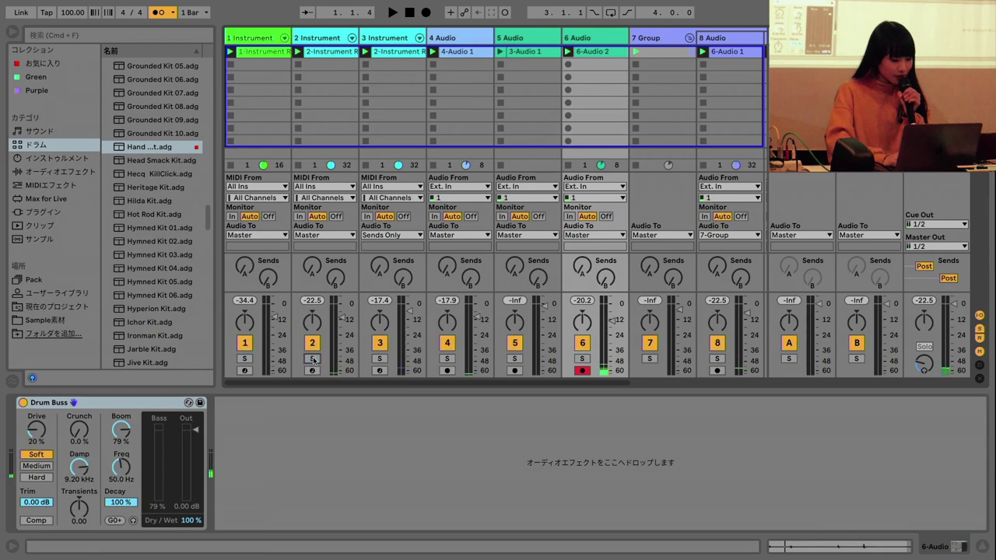
{"action": "left_click", "coordinate": [312, 358]}
Step: Duplicate 2 Instrument, place the copy directly after 1 Instrument, and delete the clip on the selected track
{"action": "left_click", "coordinate": [319, 38]}
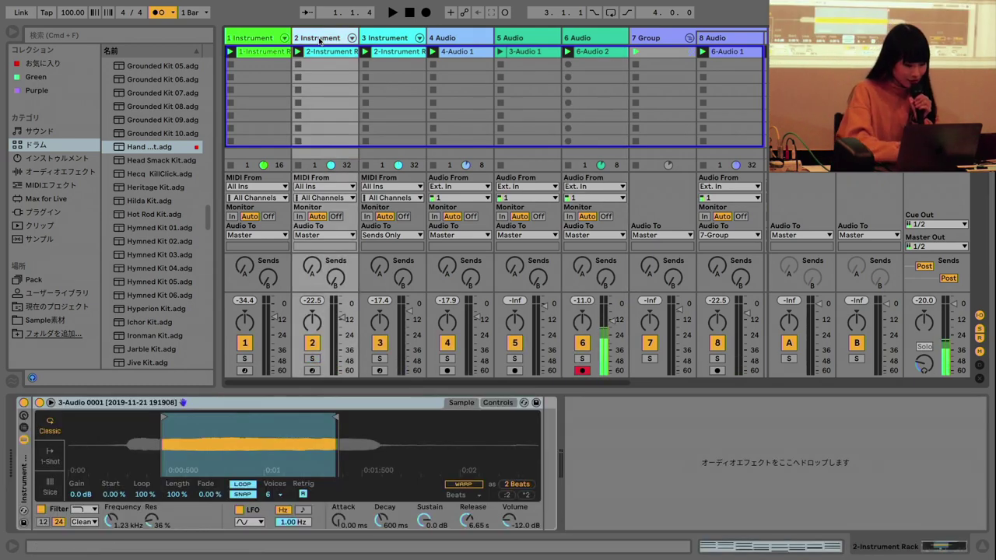
{"action": "key", "text": "super+d"}
{"action": "left_click_drag", "start_coordinate": [378, 38], "coordinate": [317, 39]}
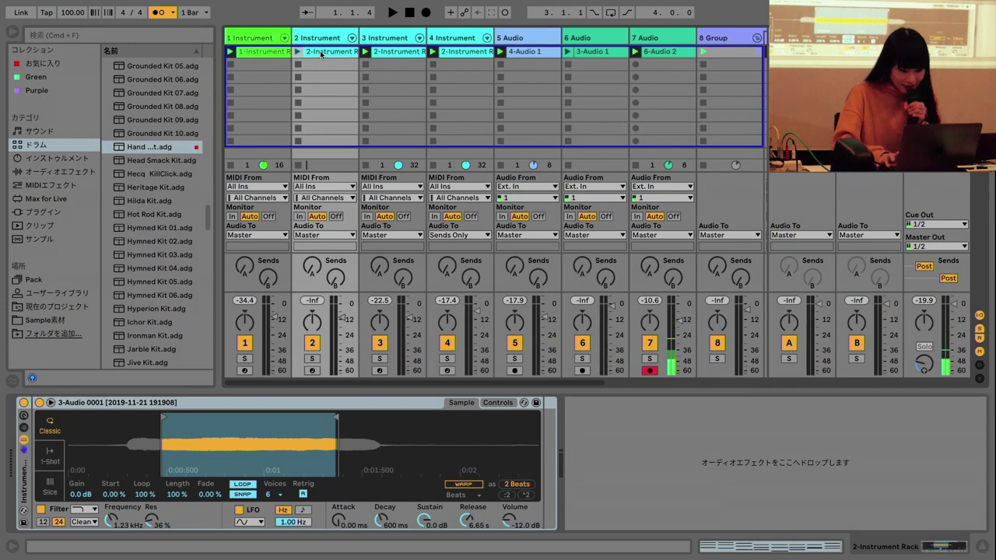
{"action": "key", "text": "Delete"}
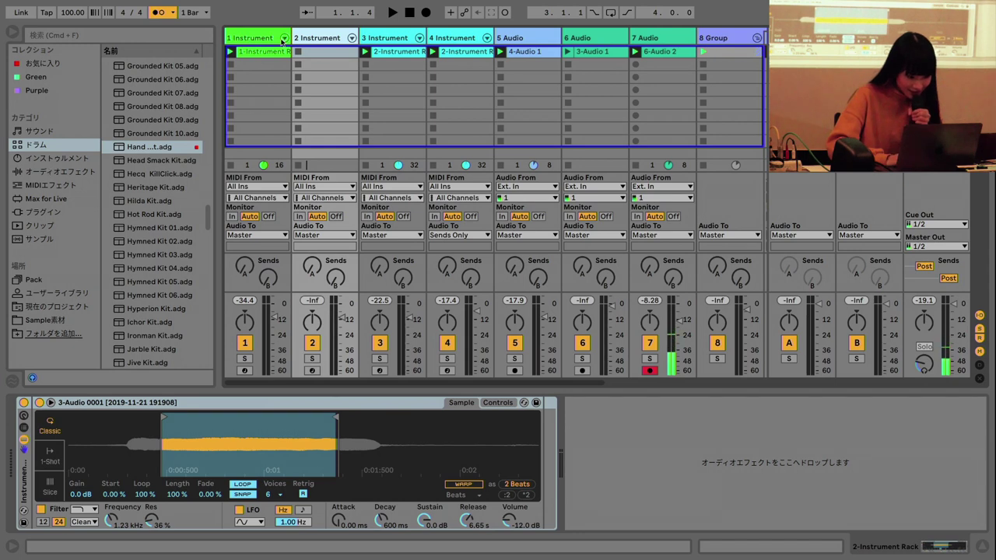
Step: Add the Brighter Shade preset from the Audio Effect Rack's Amp Simulation folder to 2 Instrument, widening the browser to read the names
{"action": "left_click", "coordinate": [52, 171]}
{"action": "scroll", "coordinate": [119, 121], "scroll_direction": "up", "scroll_amount": 5}
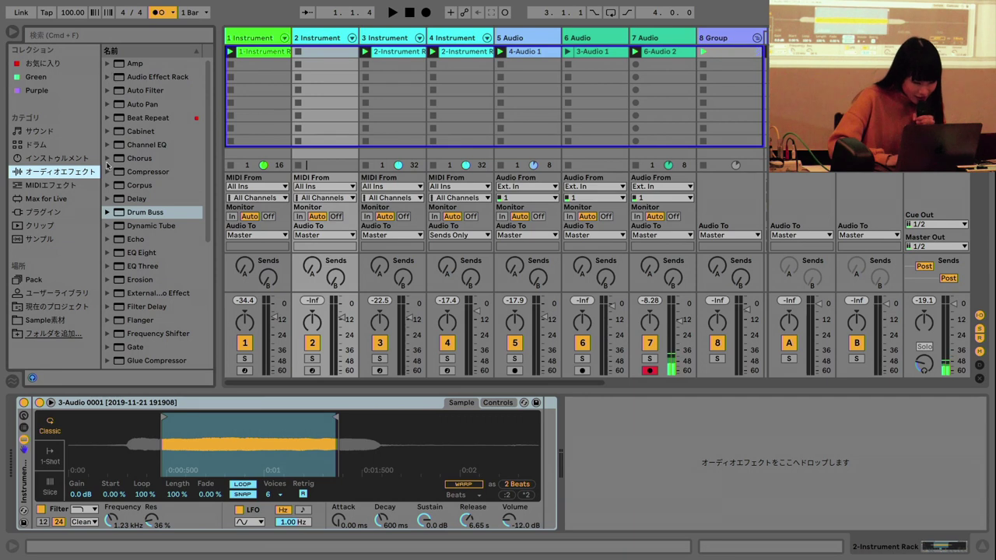
{"action": "left_click", "coordinate": [108, 77]}
{"action": "left_click", "coordinate": [116, 90]}
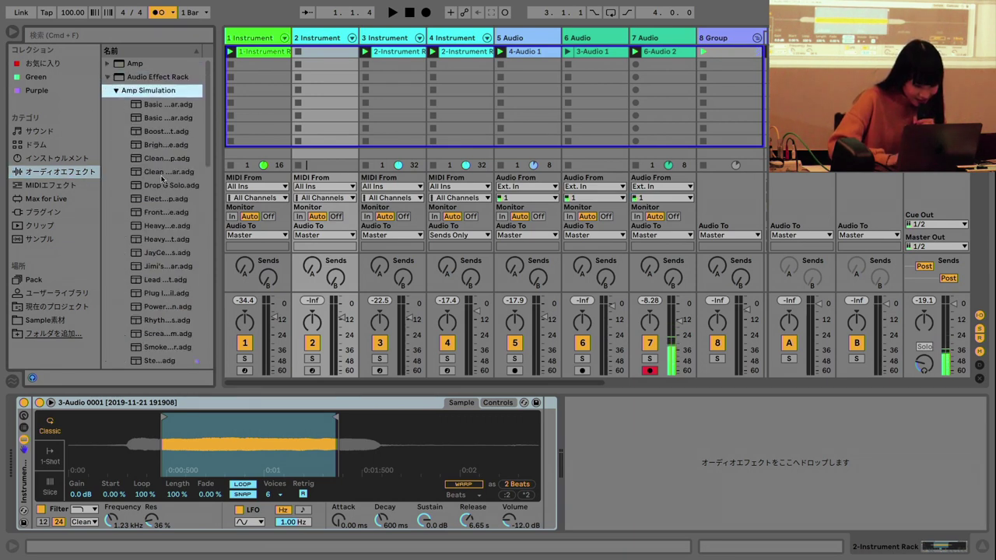
{"action": "left_click_drag", "start_coordinate": [230, 178], "coordinate": [283, 180]}
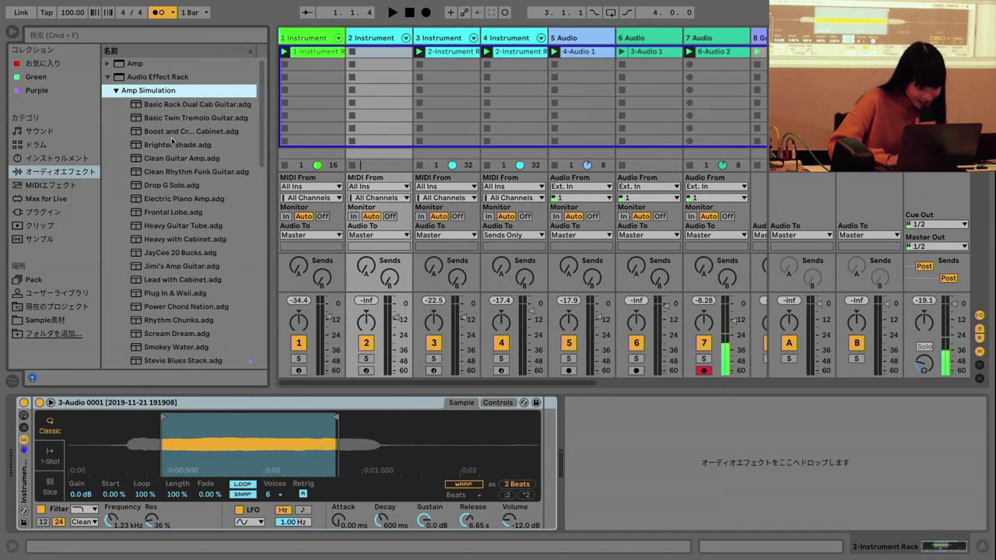
{"action": "left_click", "coordinate": [139, 145]}
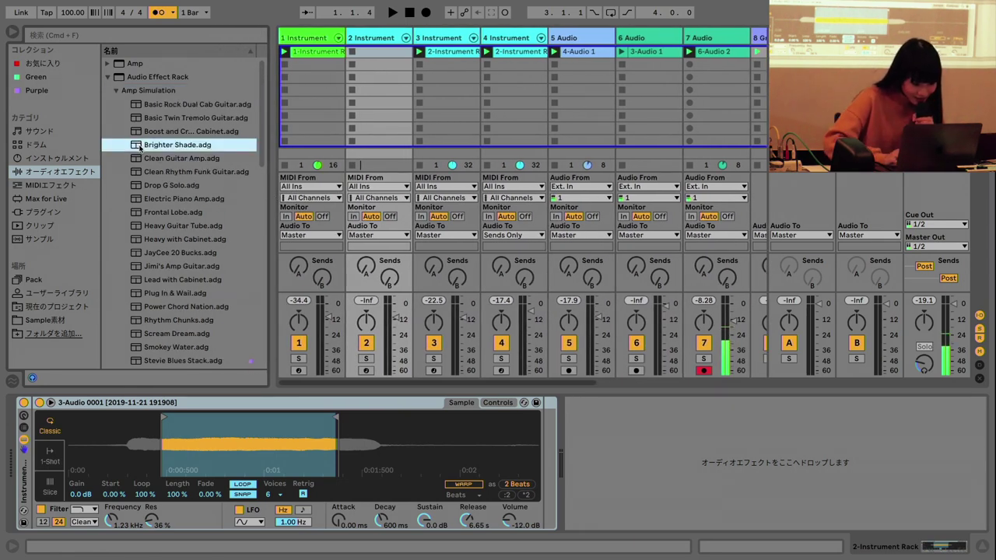
{"action": "left_click_drag", "start_coordinate": [138, 145], "coordinate": [644, 453]}
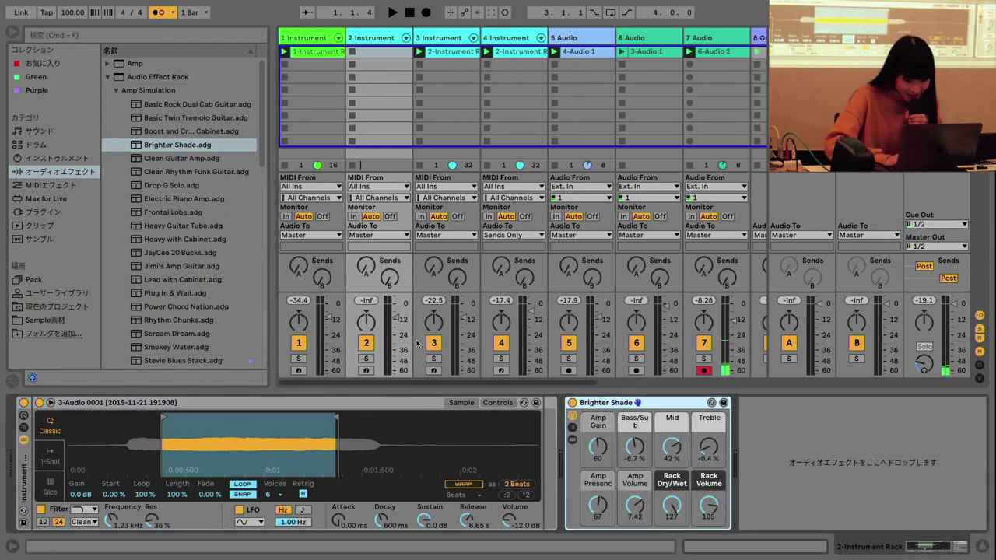
Step: Arm 2 Instrument and set its volume to about -18 dB while playing test notes, and narrow the browser
{"action": "left_click", "coordinate": [367, 371]}
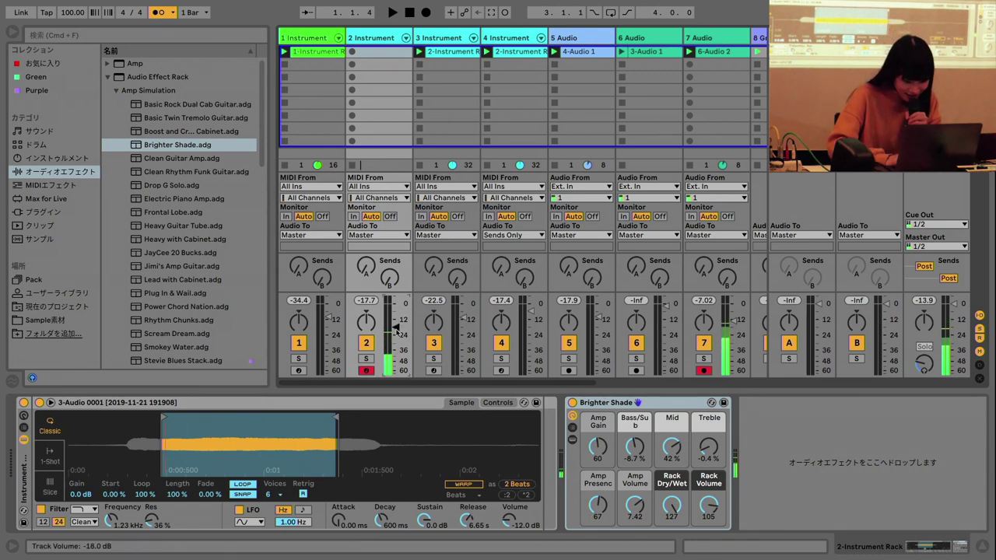
{"action": "key", "text": "z"}
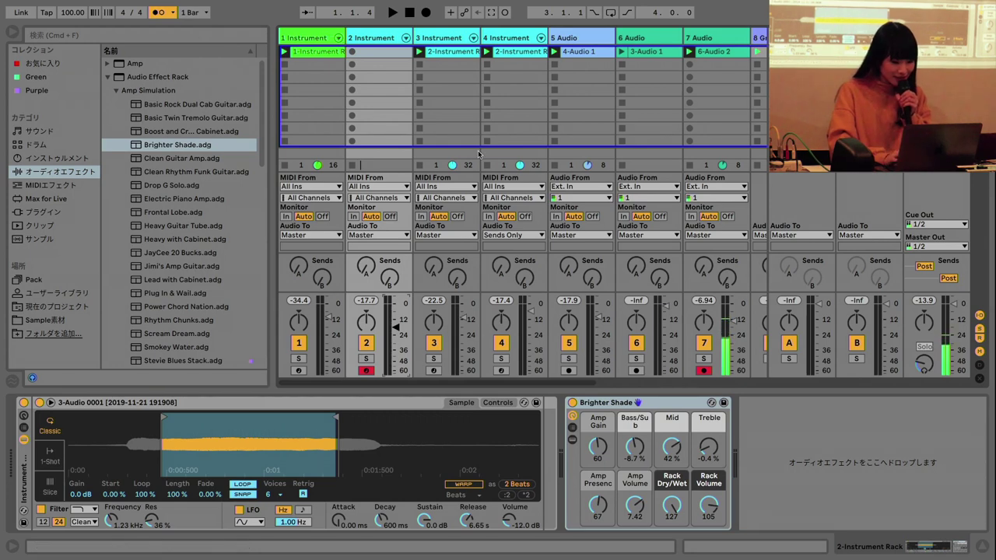
{"action": "scroll", "coordinate": [470, 181], "scroll_direction": "right", "scroll_amount": 5}
{"action": "left_click_drag", "start_coordinate": [270, 54], "coordinate": [218, 52]}
{"action": "left_click", "coordinate": [685, 37]}
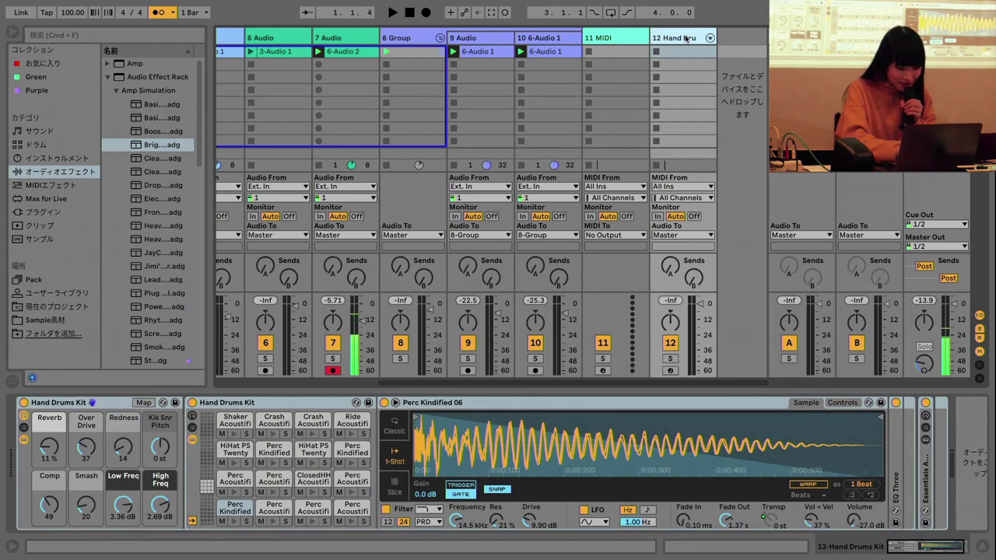
{"action": "key", "text": "super+d"}
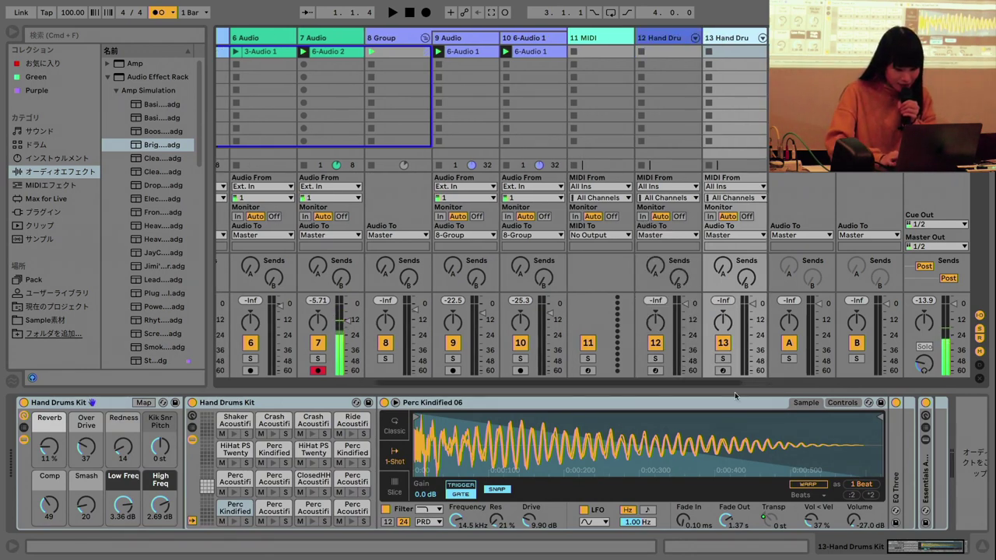
{"action": "key", "text": "Delete"}
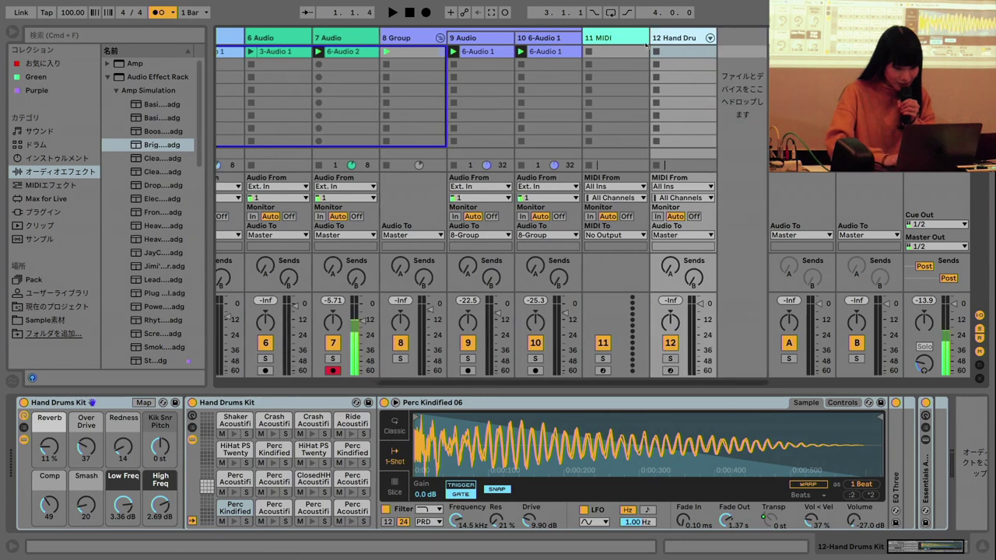
Step: Duplicate 7 Audio with its Drum Buss and delete the 6-Audio 2 clip from the copy
{"action": "left_click", "coordinate": [367, 43]}
{"action": "key", "text": "super+t"}
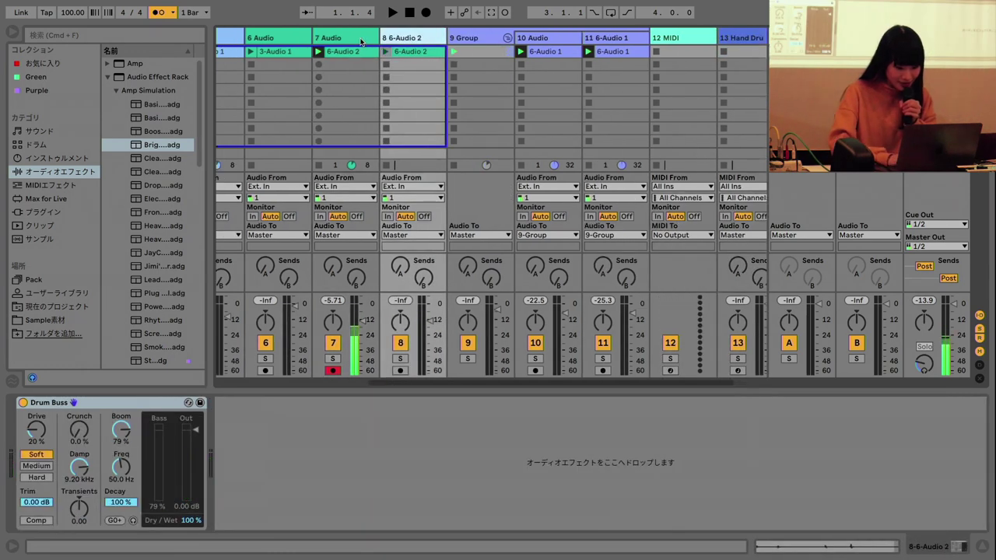
{"action": "left_click", "coordinate": [412, 55]}
{"action": "left_click", "coordinate": [407, 36]}
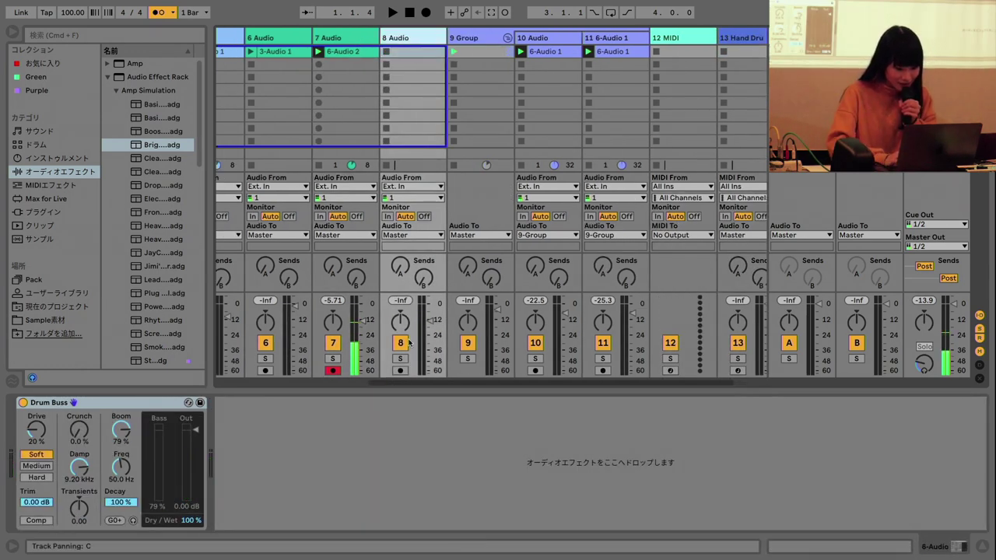
Step: Arm 8 Audio, set its volume to about -9.7 dB, and remove its Drum Buss effect
{"action": "left_click", "coordinate": [400, 370]}
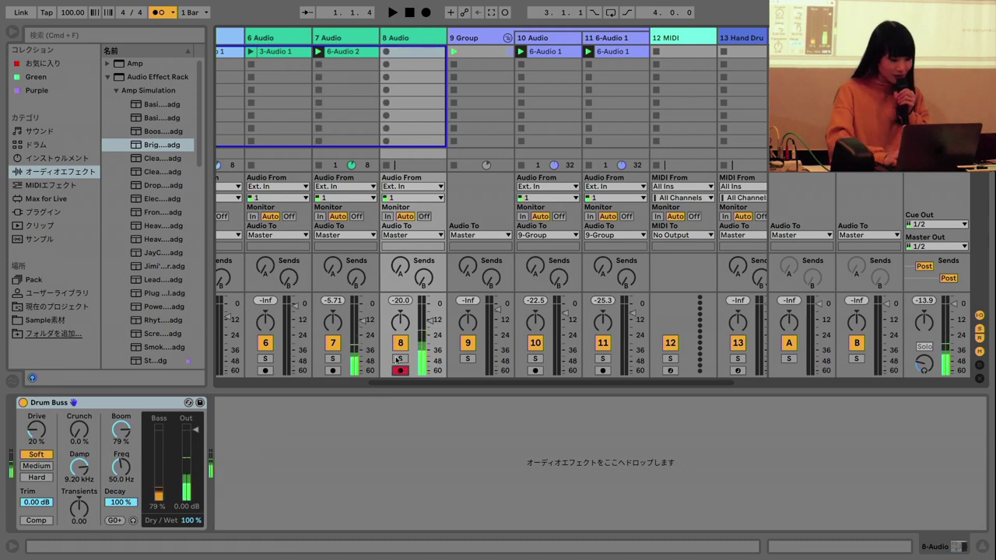
{"action": "left_click_drag", "start_coordinate": [427, 326], "coordinate": [428, 315]}
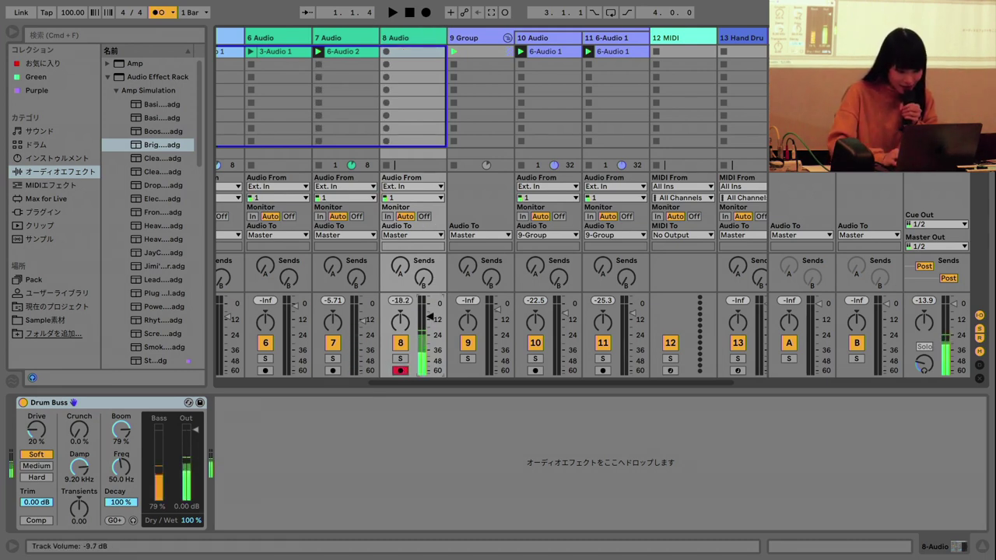
{"action": "left_click", "coordinate": [138, 402]}
{"action": "key", "text": "Delete"}
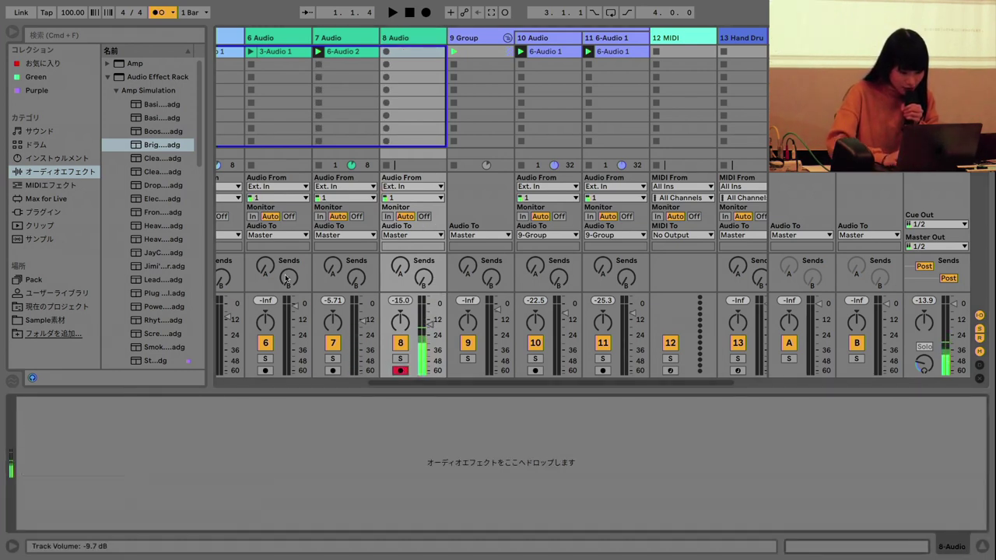
Step: Raise Send A on 8 Audio during playback and record a four-bar voice loop into its first clip slot
{"action": "key", "text": "space"}
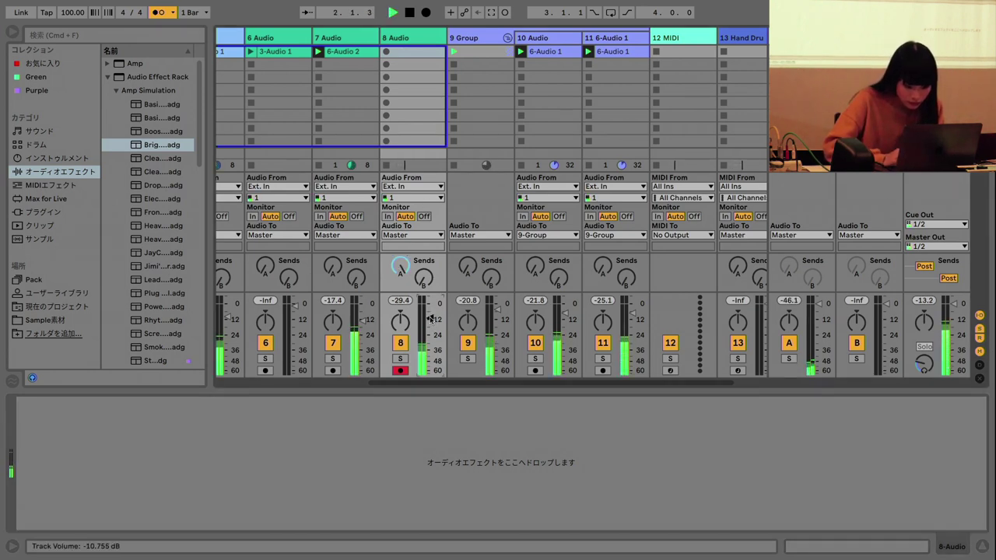
{"action": "left_click", "coordinate": [386, 52]}
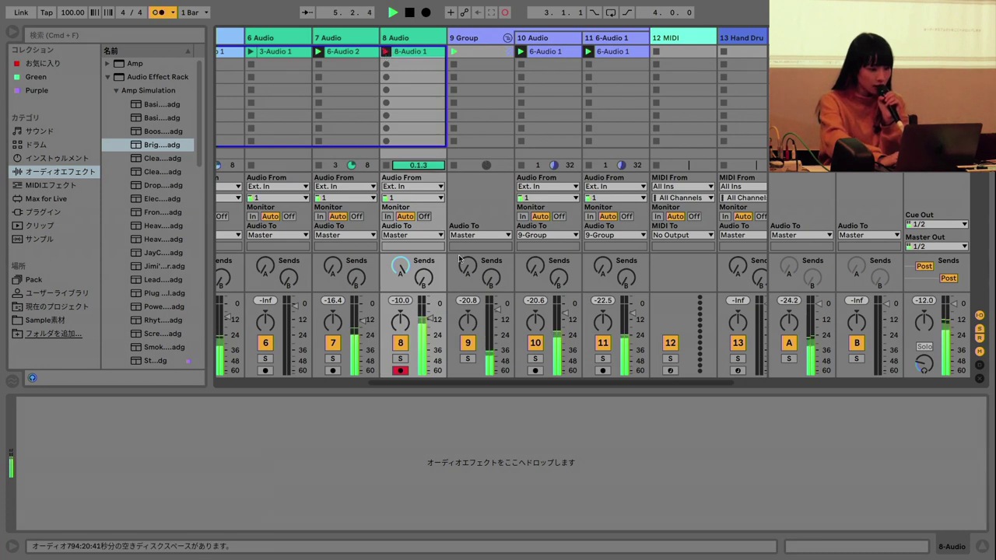
{"action": "left_click", "coordinate": [385, 52]}
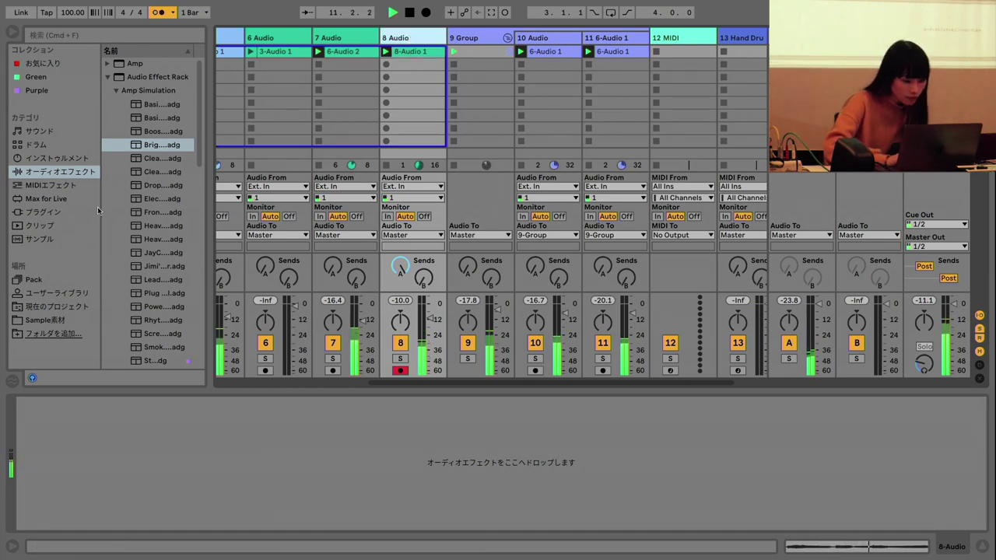
Step: Arm 6 Audio for the microphone and colour the 8 Audio track yellow
{"action": "scroll", "coordinate": [321, 343], "scroll_direction": "left", "scroll_amount": 3}
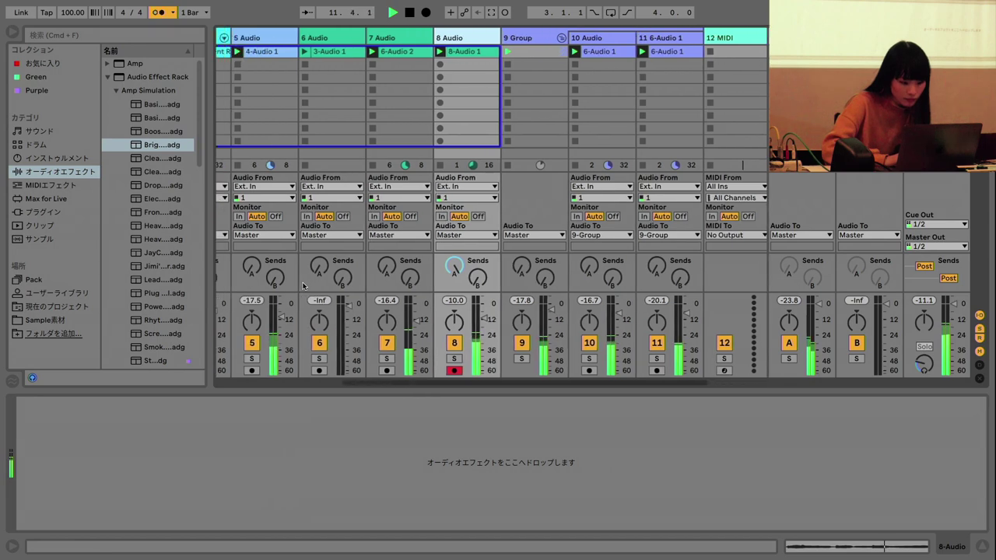
{"action": "left_click", "coordinate": [320, 371]}
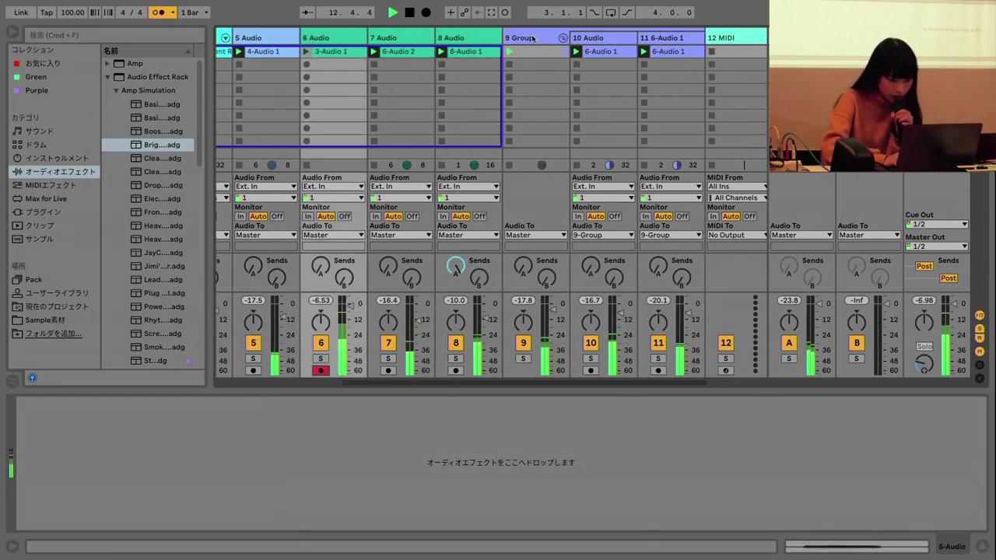
{"action": "right_click", "coordinate": [476, 38]}
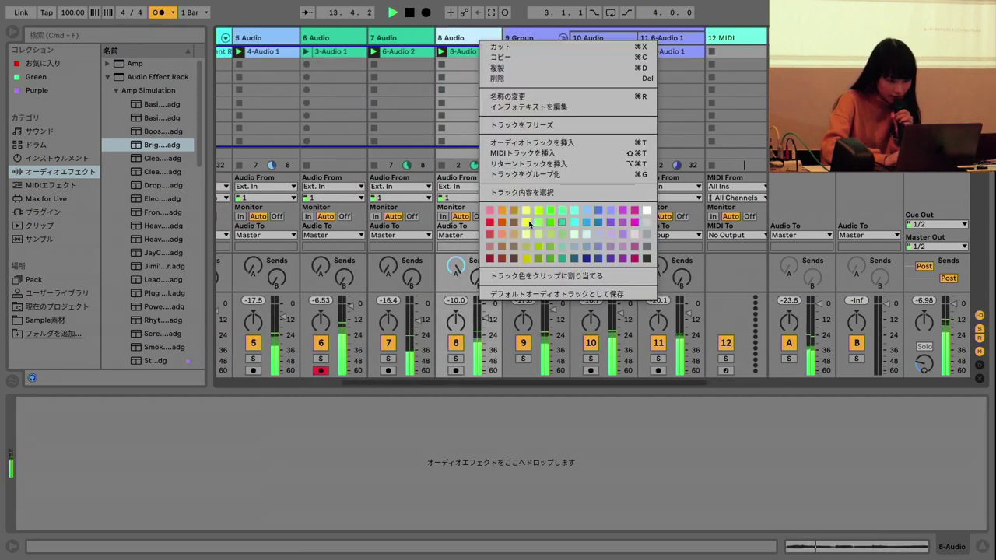
{"action": "left_click", "coordinate": [528, 222]}
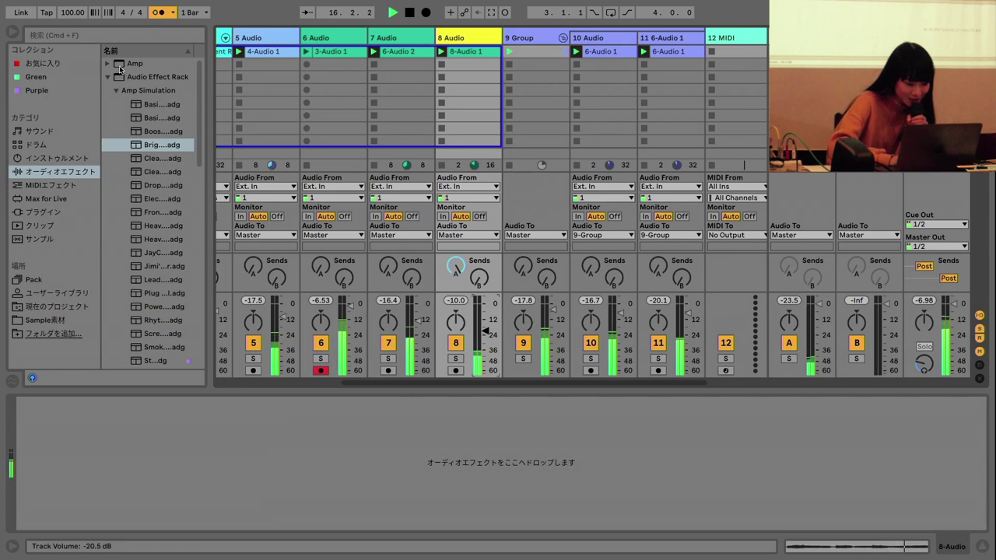
Step: Add the Amp effect to 8 Audio and raise its Bass to 5.56
{"action": "left_click_drag", "start_coordinate": [124, 63], "coordinate": [464, 41]}
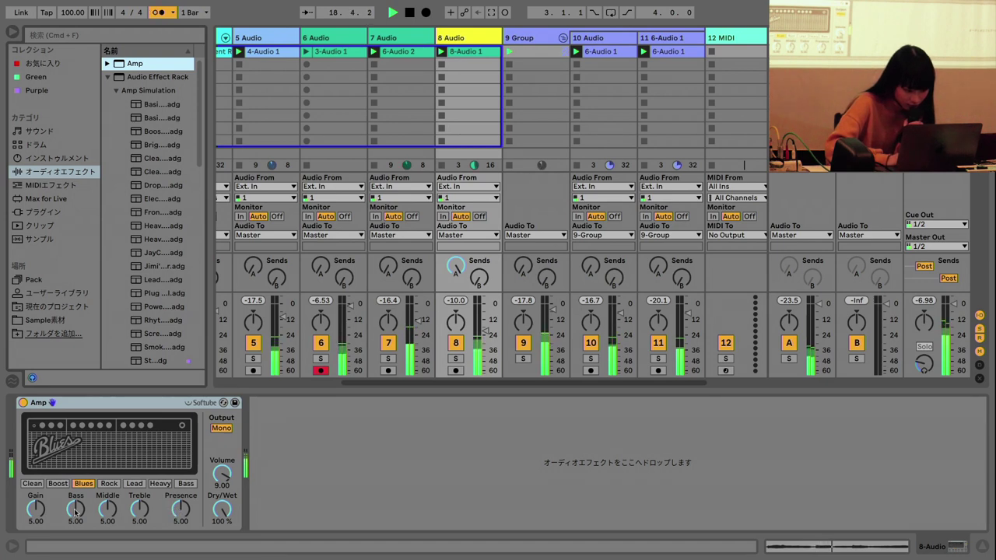
{"action": "left_click_drag", "start_coordinate": [75, 509], "coordinate": [76, 504]}
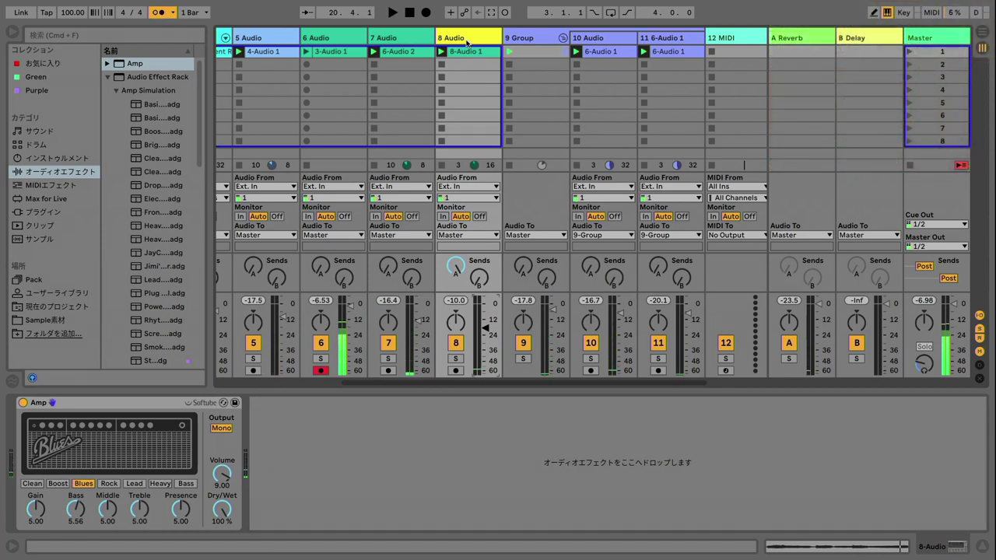
Step: Duplicate the 8-Audio 1 clip with its effect onto a new adjacent track, transpose the copy to -12 st and set its warp mode to Pro
{"action": "left_click_drag", "start_coordinate": [465, 52], "coordinate": [528, 53]}
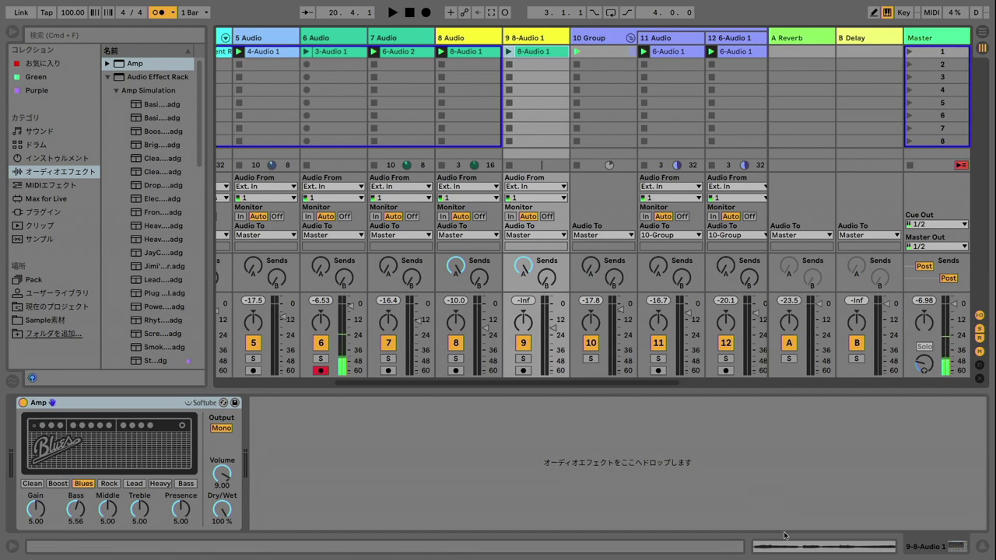
{"action": "key", "text": "shift+Tab"}
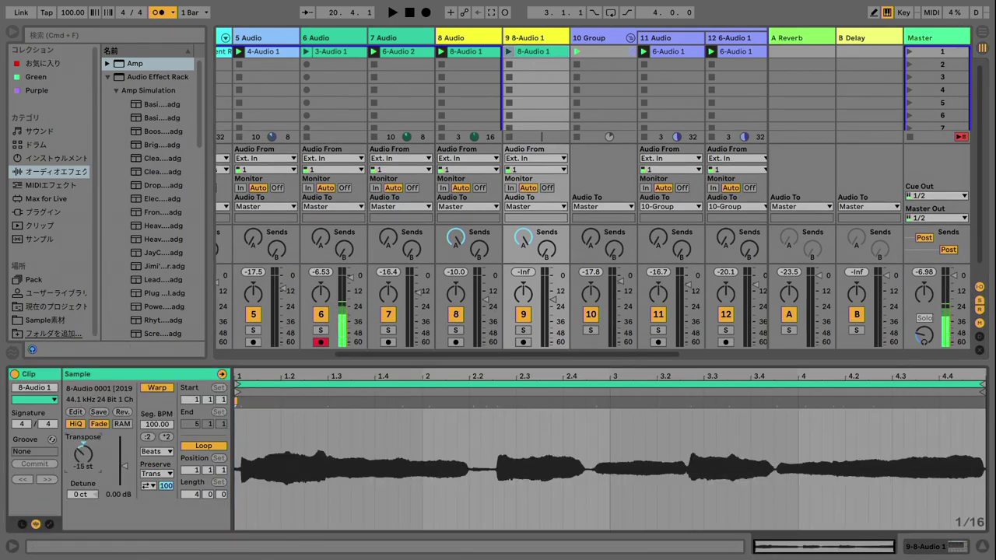
{"action": "key", "text": "Up"}
{"action": "left_click", "coordinate": [156, 451]}
{"action": "left_click", "coordinate": [162, 518]}
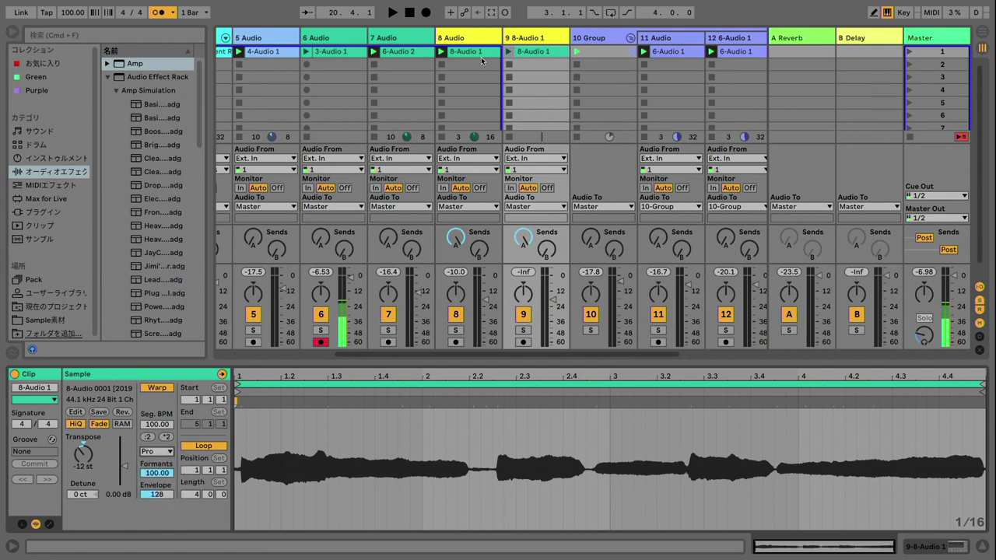
Step: Group 8 Audio with its transposed copy, 9 8-Audio 1
{"action": "left_click", "coordinate": [455, 37]}
{"action": "left_click", "coordinate": [528, 42], "text": "shift"}
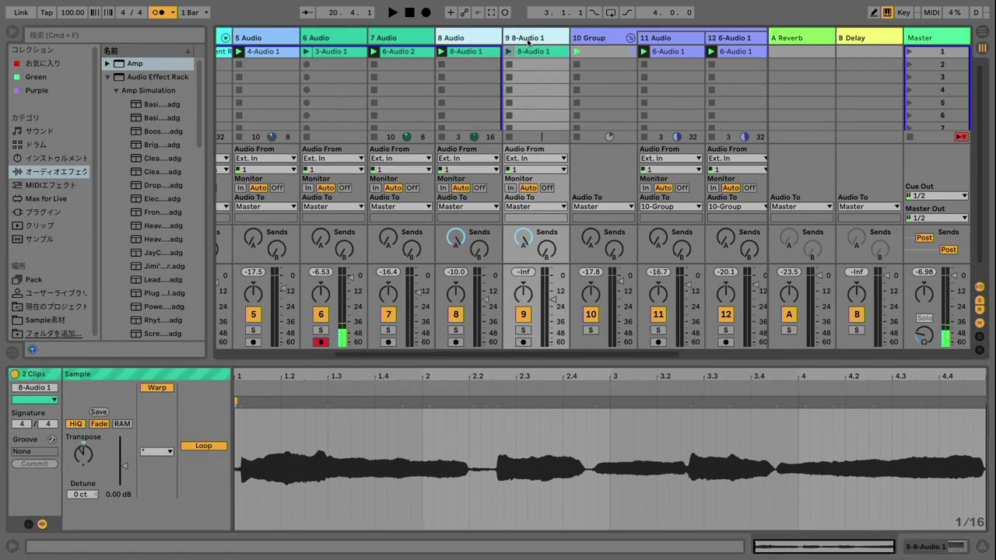
{"action": "key", "text": "super+g"}
Step: Move the Amp effect to 8 Group so that neither of the two voice tracks inside it carries one
{"action": "left_click", "coordinate": [953, 552]}
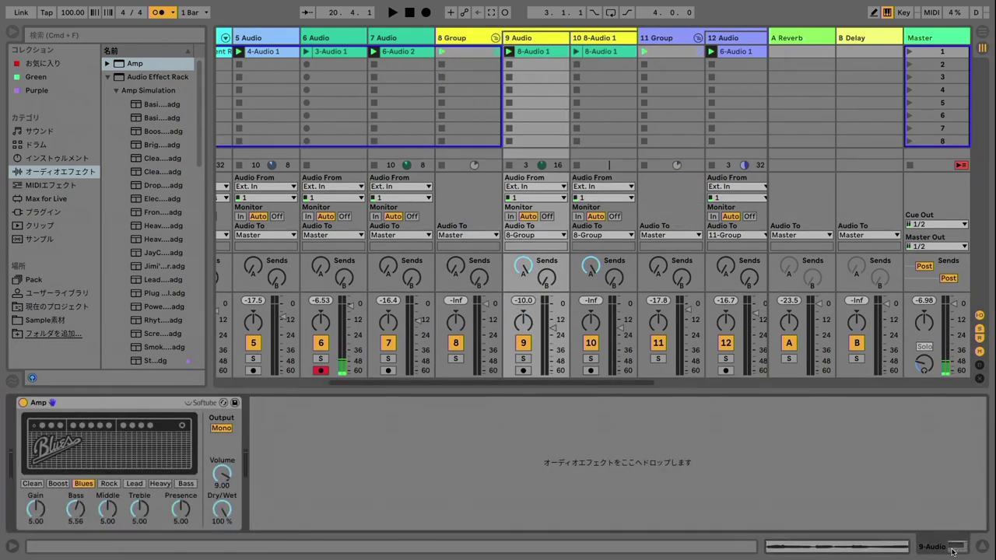
{"action": "left_click", "coordinate": [464, 38]}
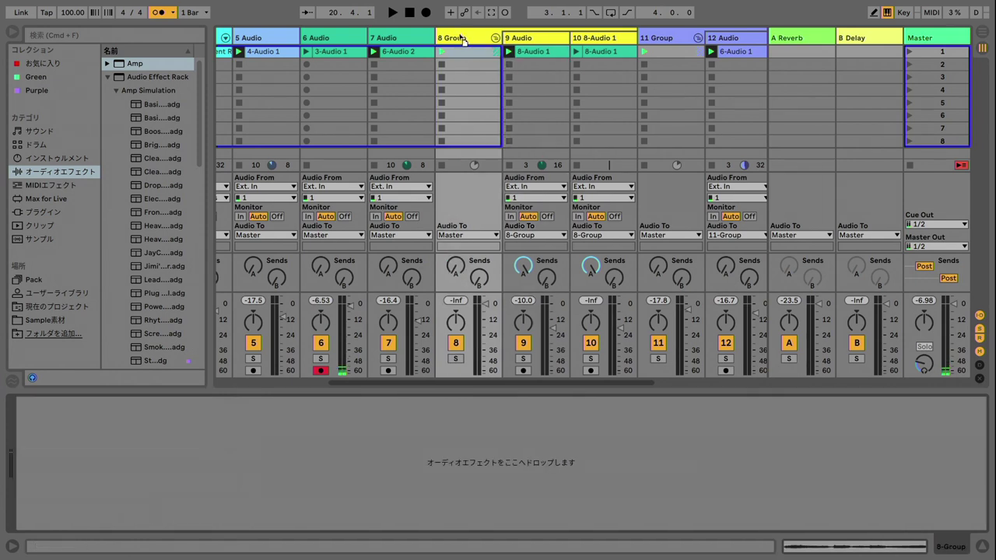
{"action": "left_click", "coordinate": [595, 38]}
{"action": "left_click_drag", "start_coordinate": [97, 414], "coordinate": [317, 255]}
{"action": "key", "text": "Left"}
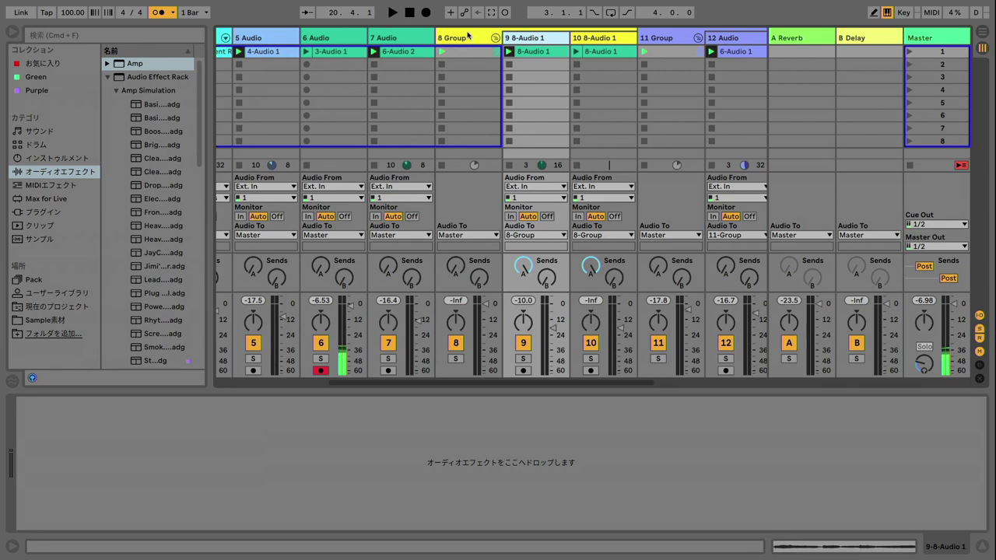
{"action": "key", "text": "Left"}
Step: Launch the transposed 8-Audio 1 clip, set 8 Group's volume to about -5 dB, and lower the transposed track's volume
{"action": "left_click", "coordinate": [576, 52]}
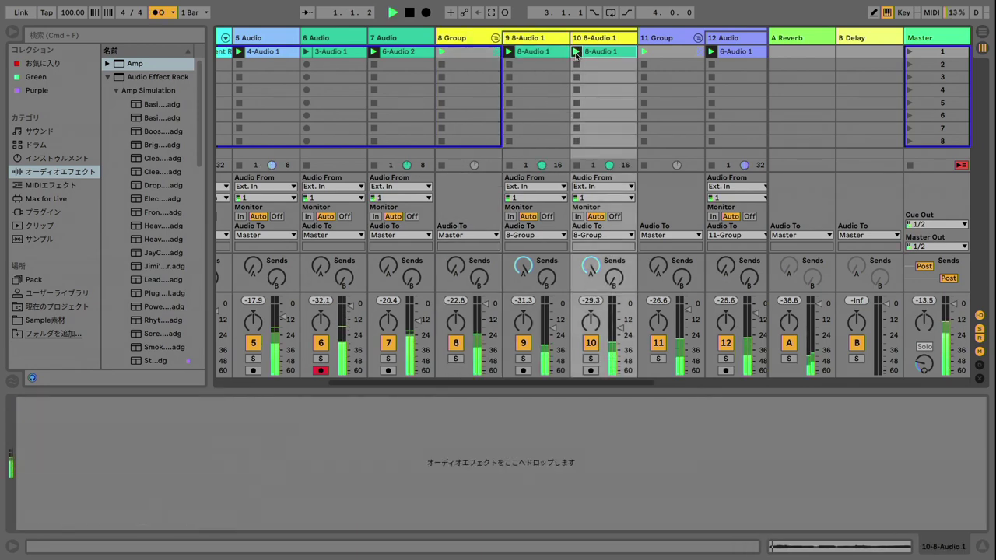
{"action": "left_click", "coordinate": [483, 331]}
{"action": "left_click_drag", "start_coordinate": [482, 331], "coordinate": [484, 342]}
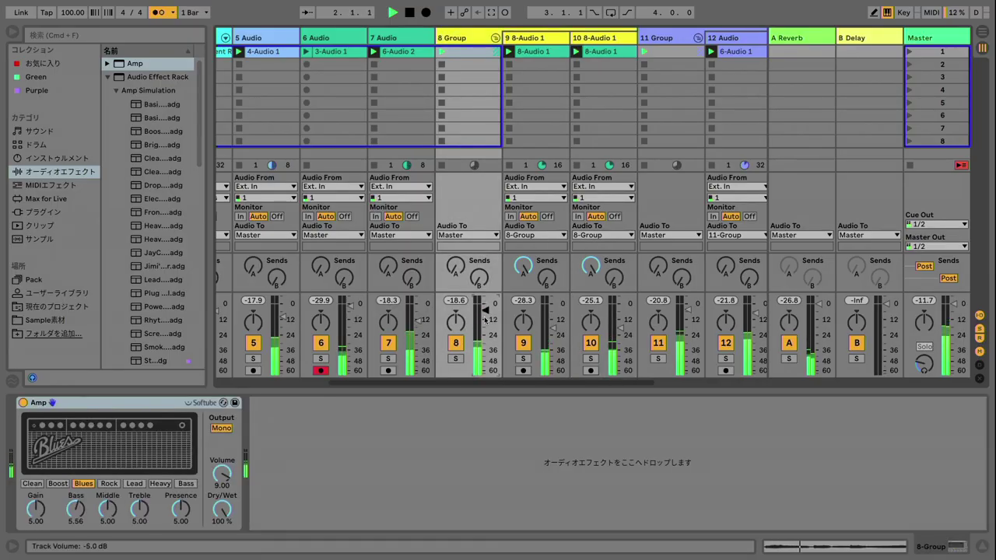
{"action": "left_click", "coordinate": [621, 335]}
Step: Arm the 15 Hand Drums track and lower its volume to about -19 dB while playing test hits
{"action": "scroll", "coordinate": [636, 327], "scroll_direction": "right", "scroll_amount": 5}
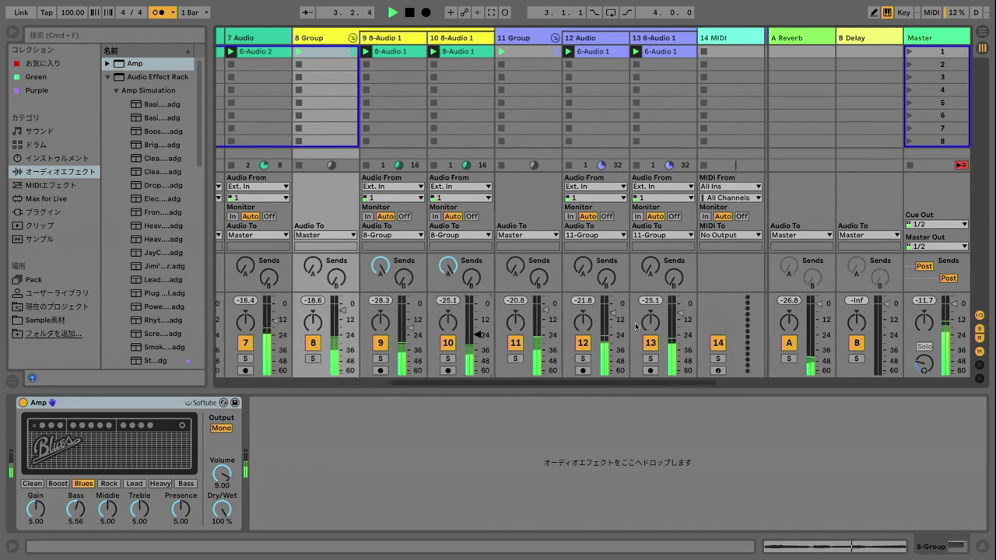
{"action": "left_click", "coordinate": [670, 371]}
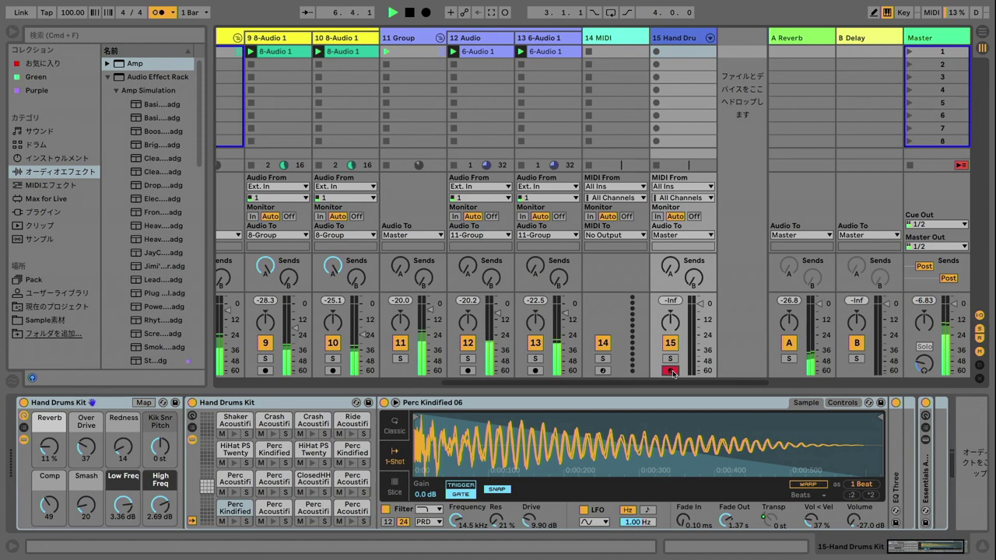
{"action": "key", "text": "a"}
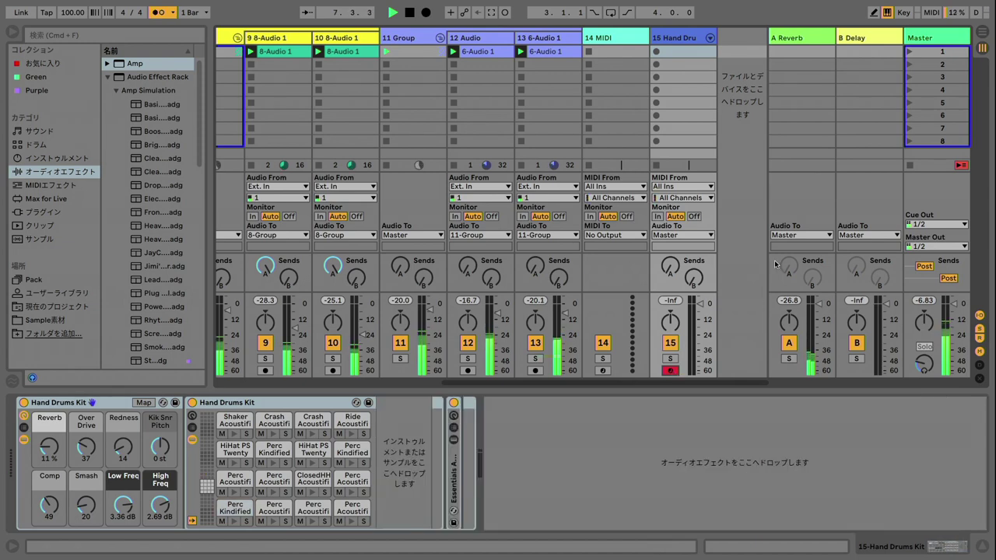
{"action": "key", "text": "h"}
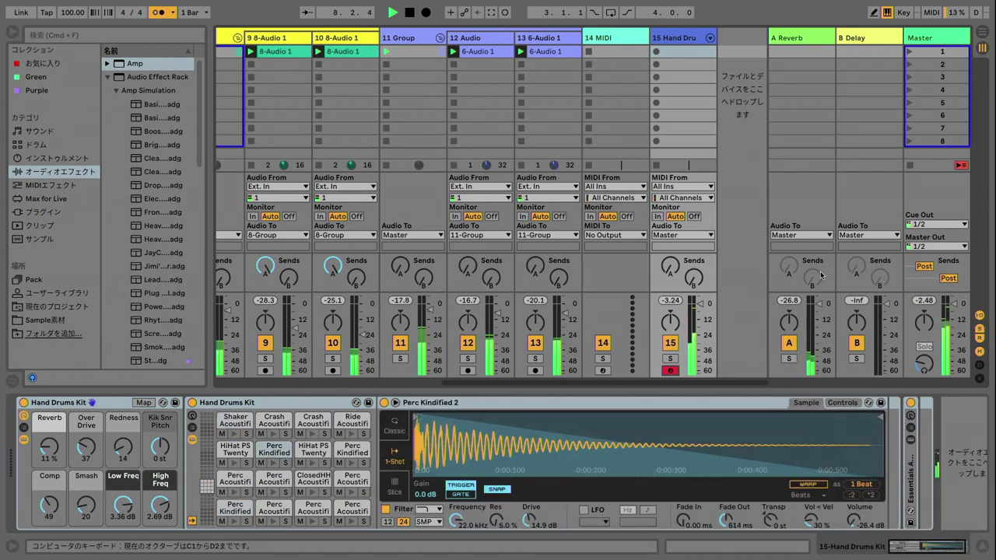
{"action": "key", "text": "f"}
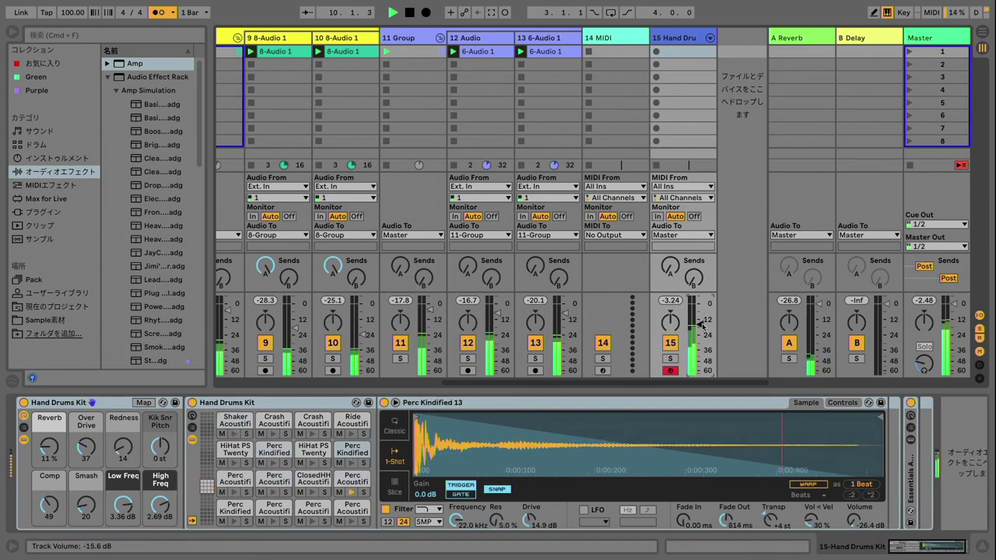
{"action": "key", "text": "h"}
{"action": "key", "text": "f"}
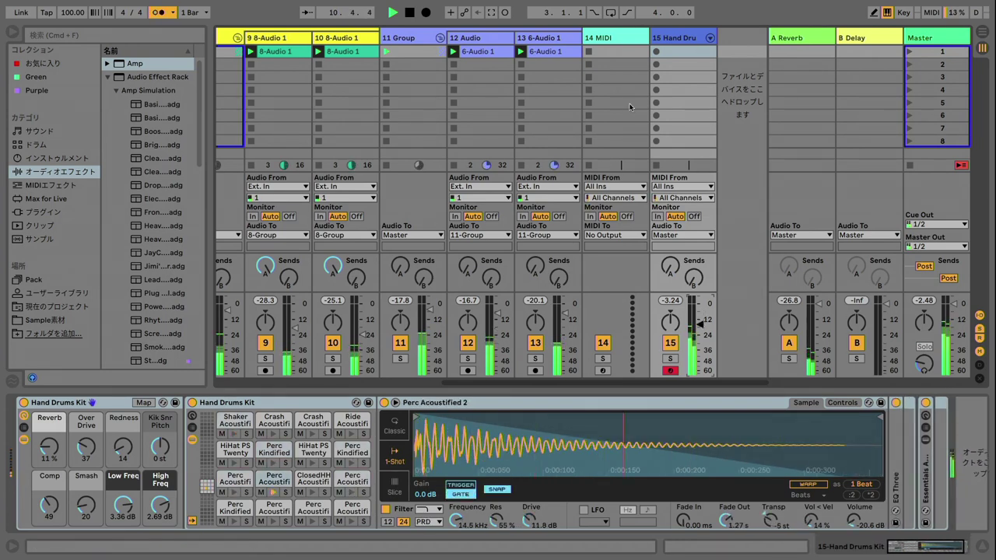
{"action": "left_click_drag", "start_coordinate": [687, 342], "coordinate": [688, 347]}
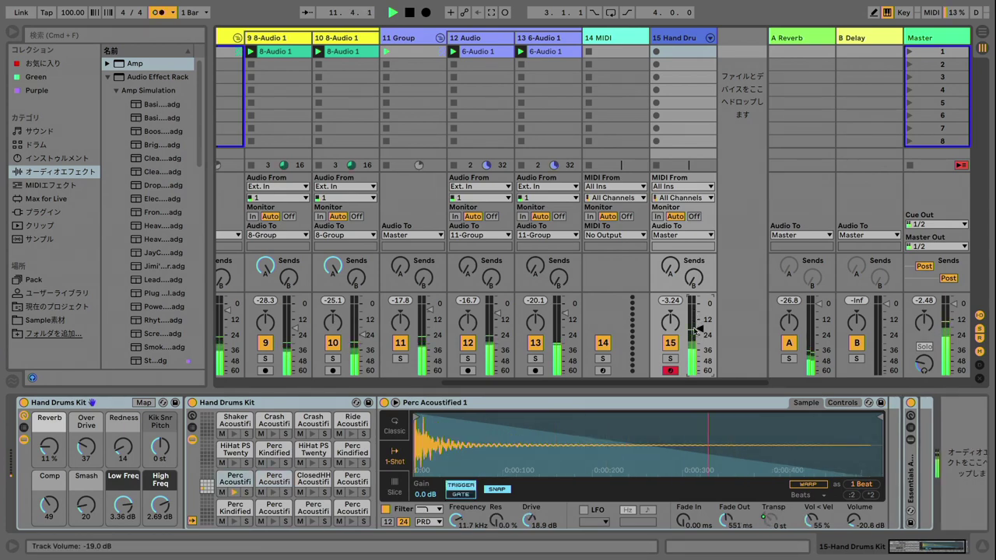
Step: Record a four-bar hand-drum pattern into the first slot of 15 Hand Drums and show the recorded clip's notes
{"action": "left_click", "coordinate": [655, 52]}
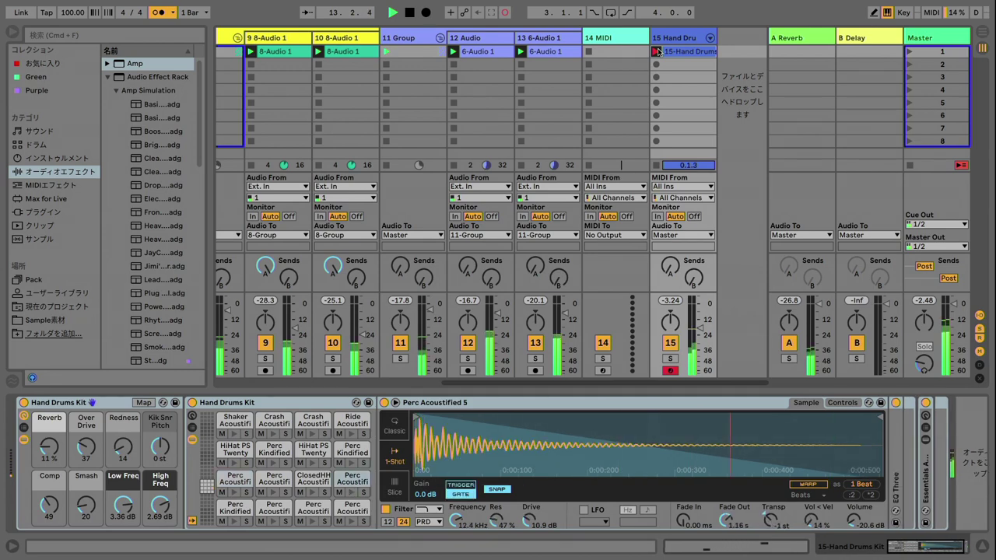
{"action": "key", "text": "h"}
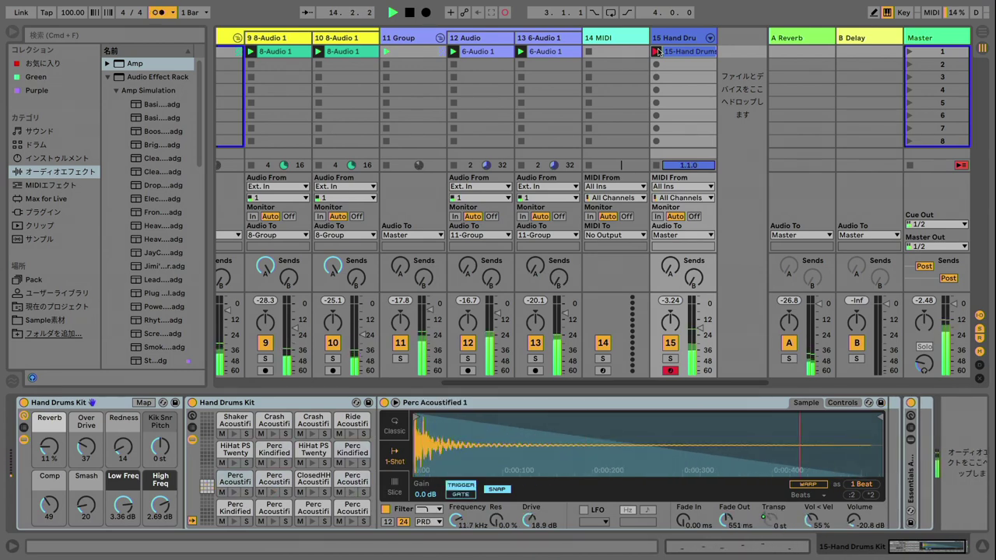
{"action": "key", "text": "f"}
{"action": "key", "text": "j"}
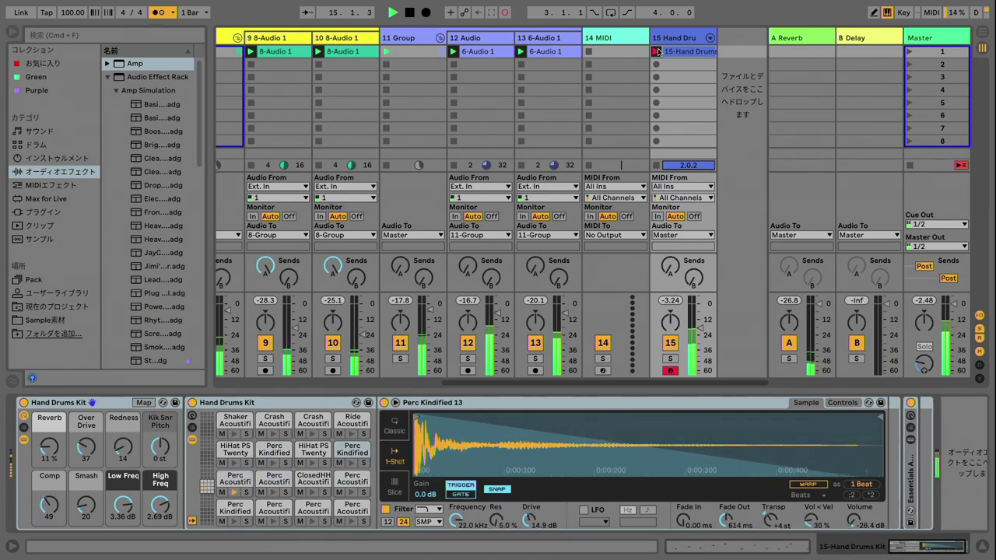
{"action": "key", "text": "d"}
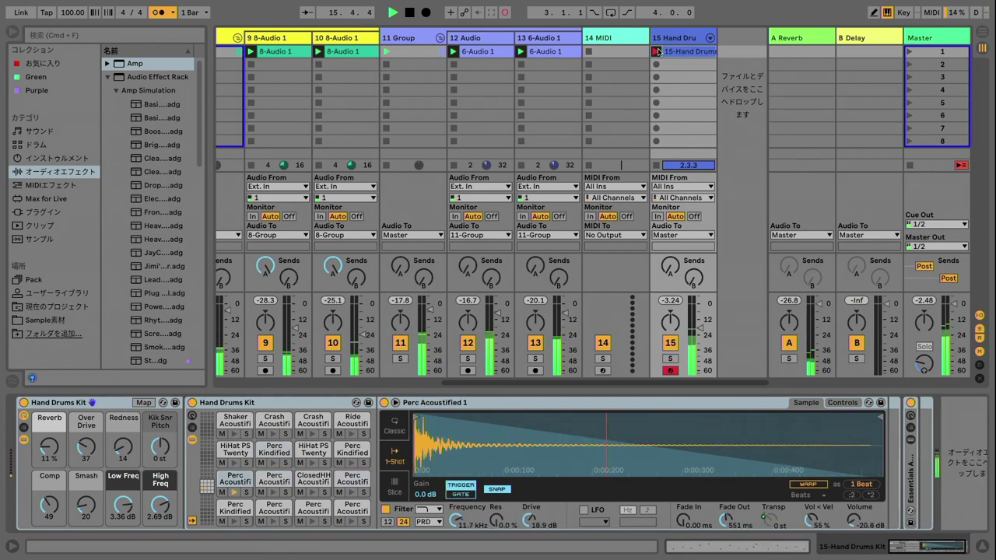
{"action": "key", "text": "g"}
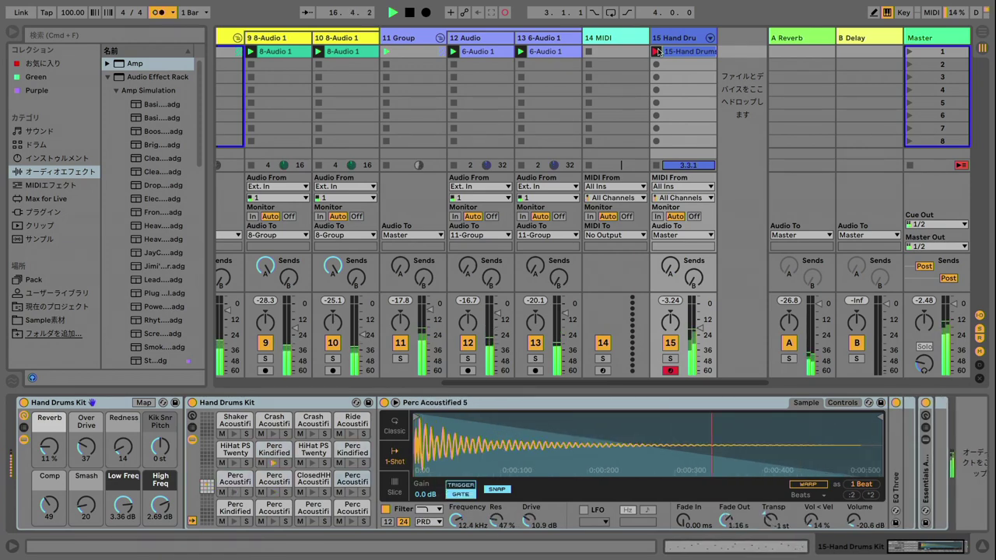
{"action": "left_click", "coordinate": [657, 52]}
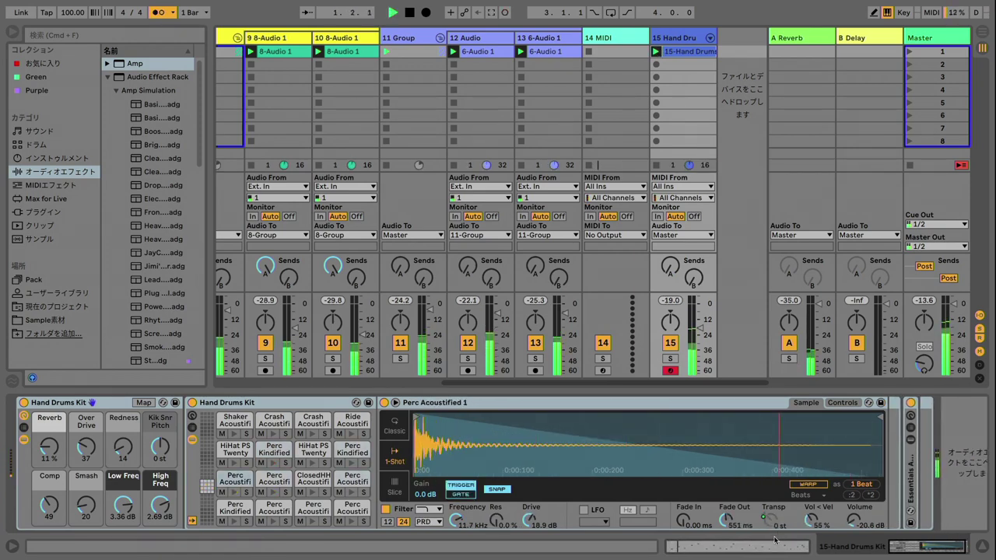
{"action": "key", "text": "shift+Tab"}
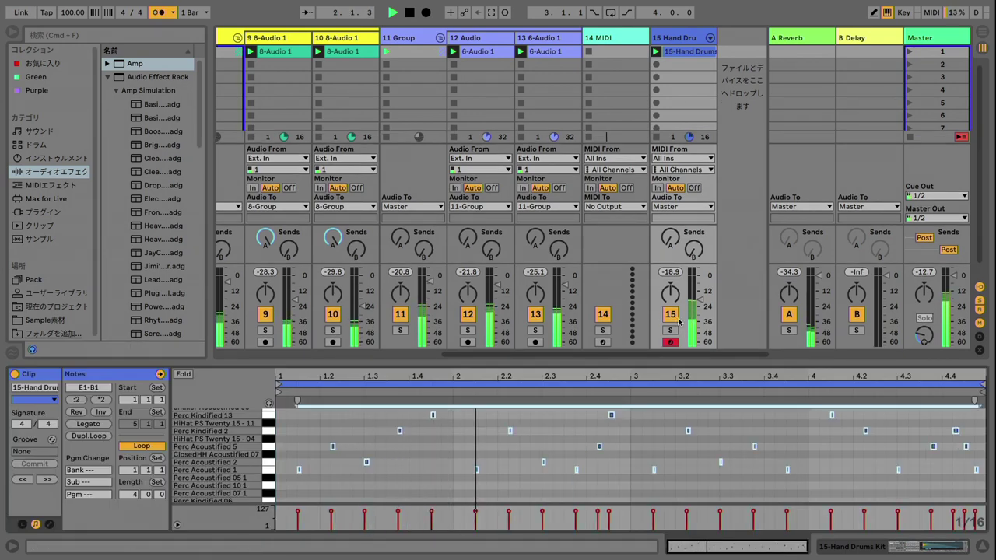
Step: Raise the B Delay send of 15 Hand Drums, and insert one armed audio track after it
{"action": "left_click_drag", "start_coordinate": [693, 249], "coordinate": [693, 224]}
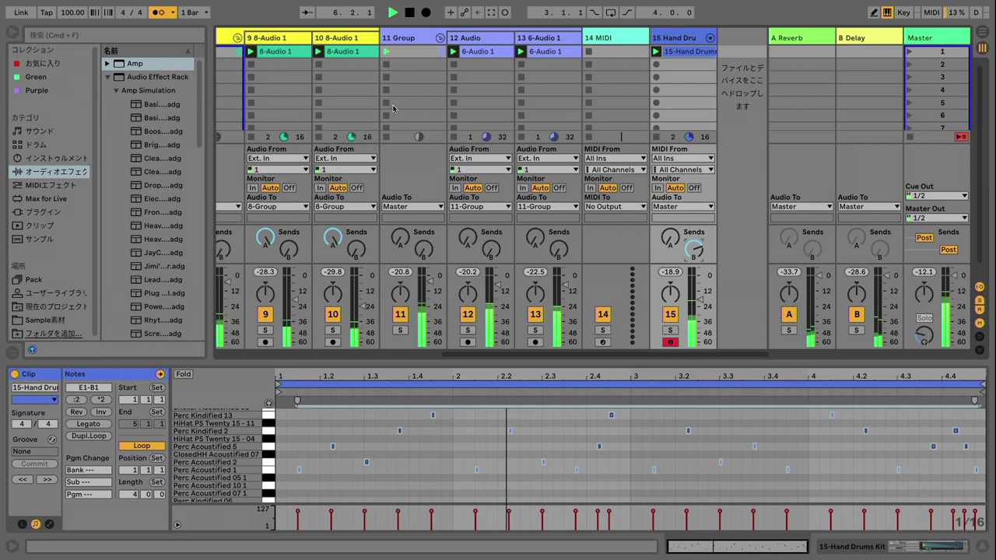
{"action": "key", "text": "super+shift+t"}
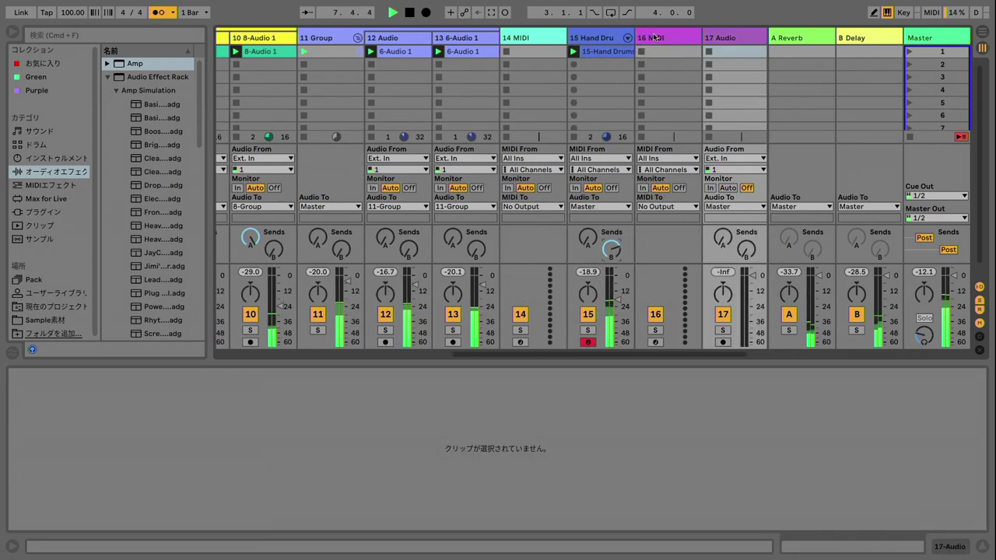
{"action": "key", "text": "super+z"}
{"action": "key", "text": "super+t"}
{"action": "left_click", "coordinate": [669, 342]}
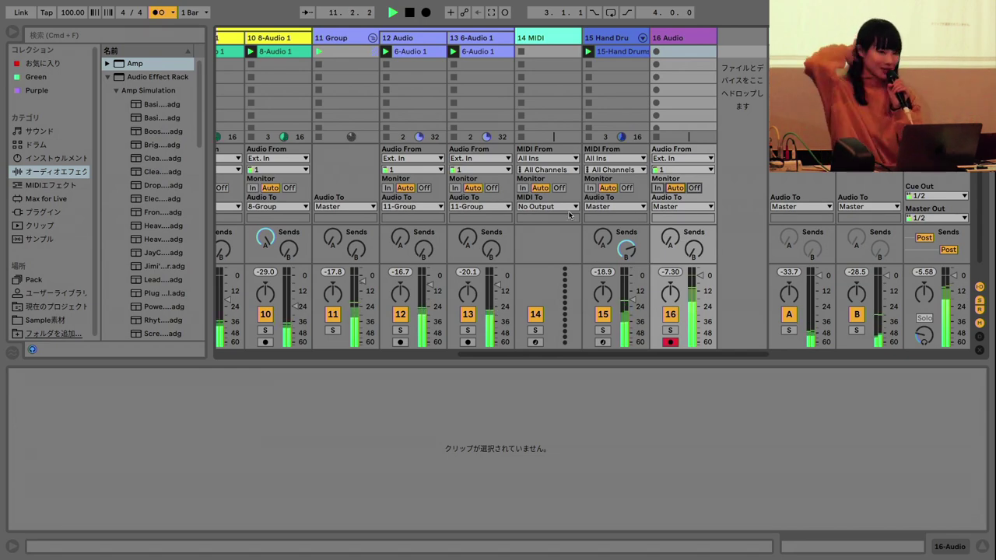
Step: Look through the session's tracks and clips, and show the effect chain of the 7 Audio track
{"action": "scroll", "coordinate": [568, 216], "scroll_direction": "left", "scroll_amount": 10}
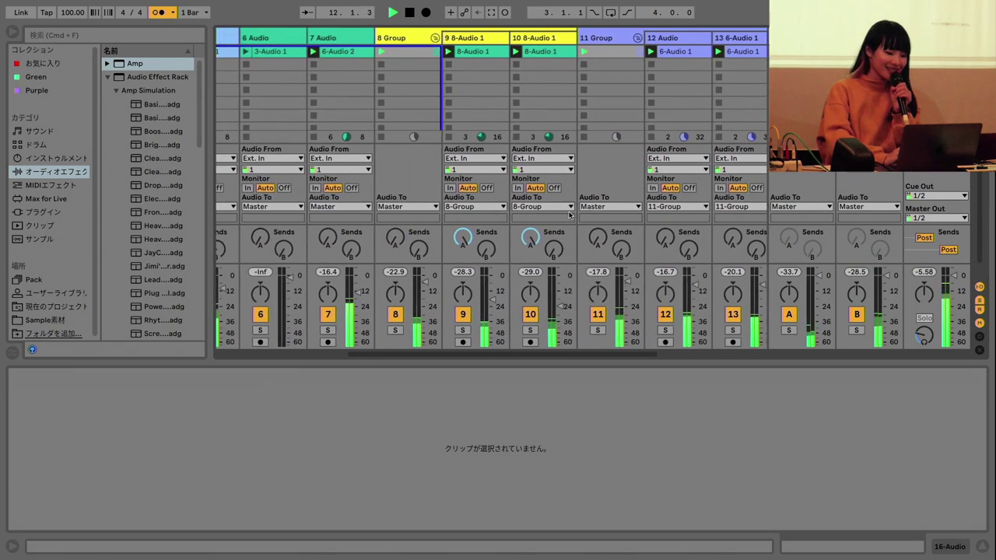
{"action": "scroll", "coordinate": [569, 215], "scroll_direction": "right", "scroll_amount": 5}
{"action": "scroll", "coordinate": [568, 215], "scroll_direction": "right", "scroll_amount": 4}
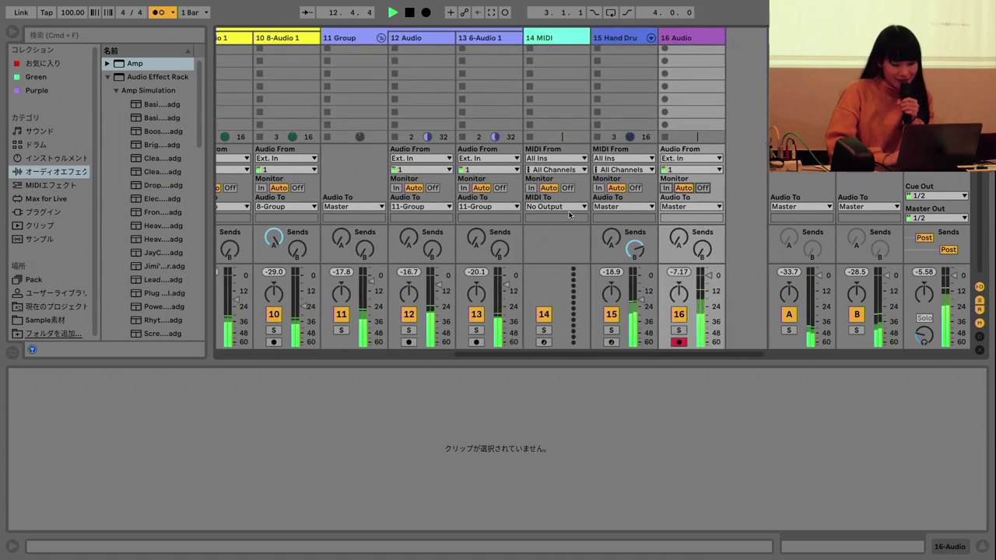
{"action": "scroll", "coordinate": [568, 215], "scroll_direction": "left", "scroll_amount": 8}
{"action": "scroll", "coordinate": [569, 216], "scroll_direction": "right", "scroll_amount": 8}
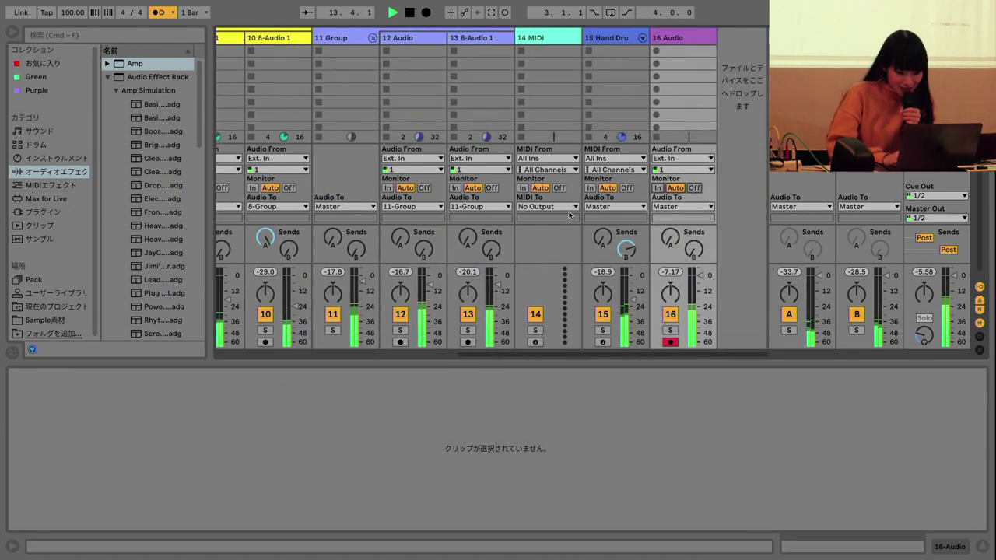
{"action": "scroll", "coordinate": [568, 216], "scroll_direction": "left", "scroll_amount": 8}
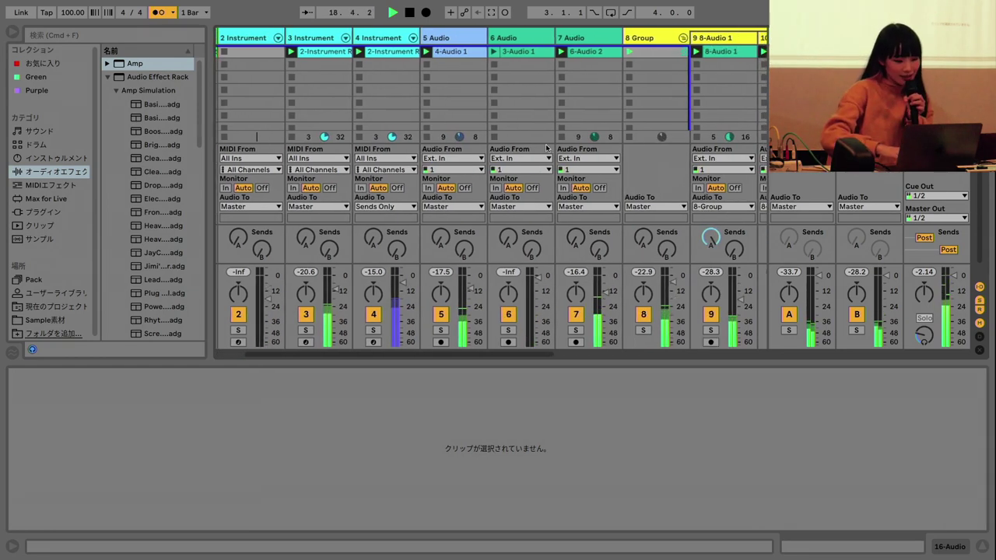
{"action": "scroll", "coordinate": [545, 147], "scroll_direction": "right", "scroll_amount": 5}
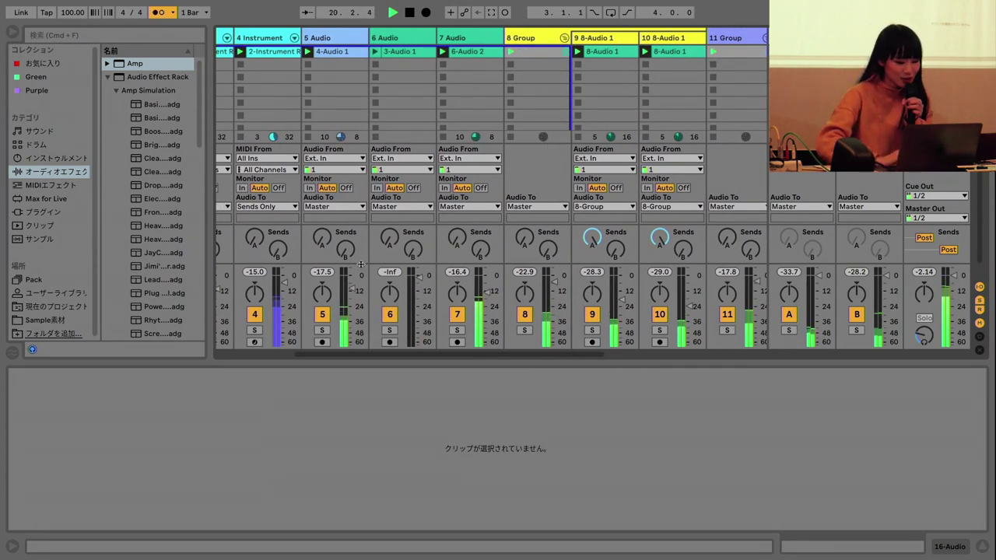
{"action": "scroll", "coordinate": [364, 234], "scroll_direction": "left", "scroll_amount": 3}
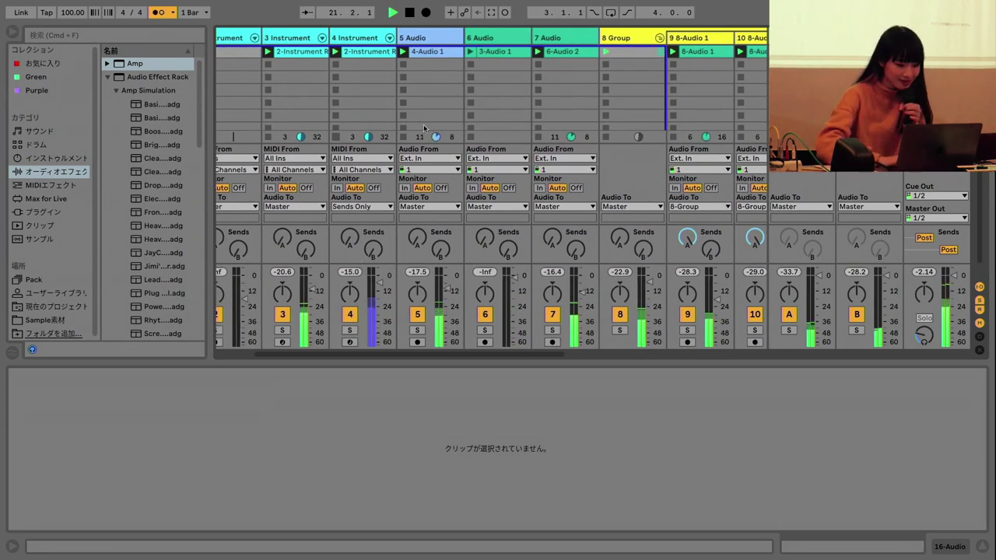
{"action": "left_click", "coordinate": [556, 38]}
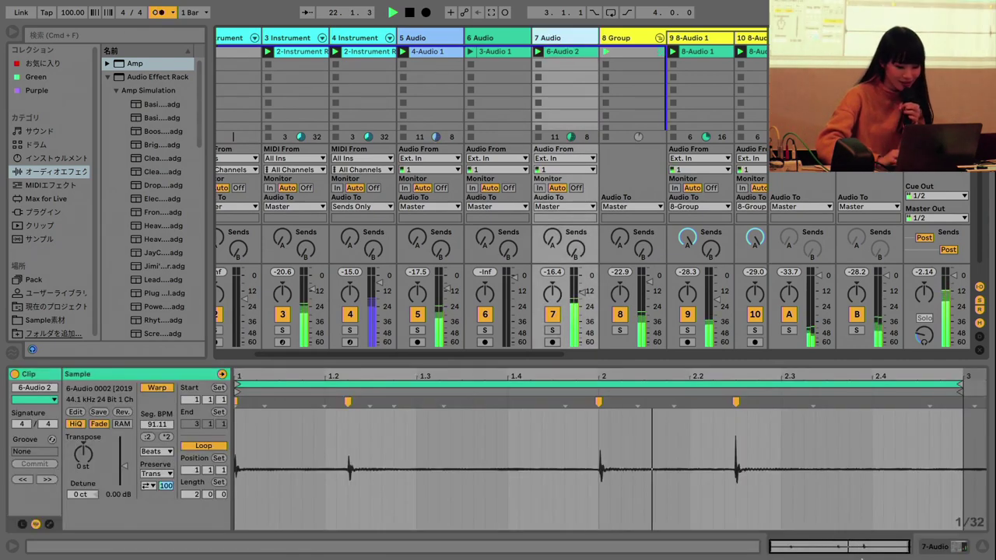
{"action": "key", "text": "shift+Tab"}
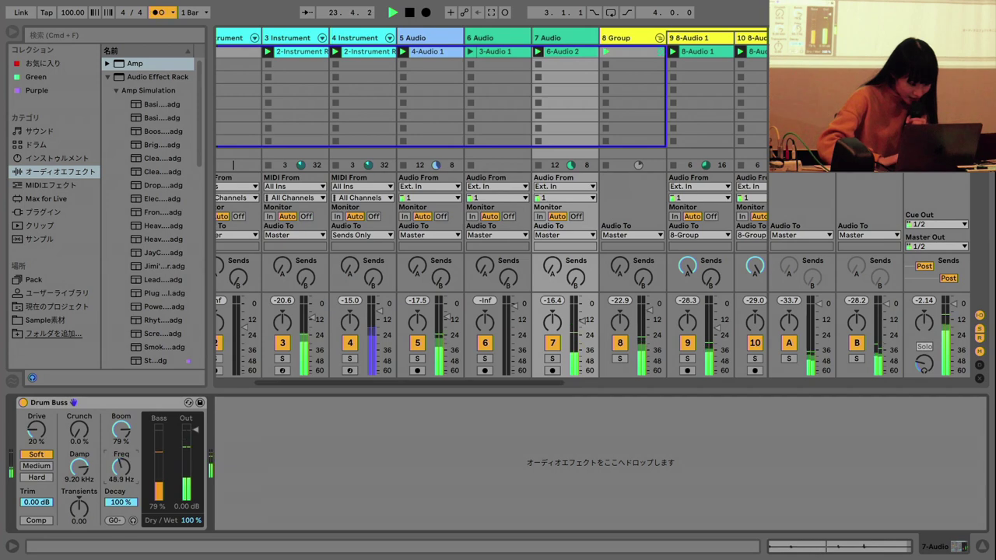
Step: Record an eight-bar phrase into the first slot of 2 Instrument, shifting the keyboard octave while playing, and show the clip's notes
{"action": "scroll", "coordinate": [246, 300], "scroll_direction": "left", "scroll_amount": 2}
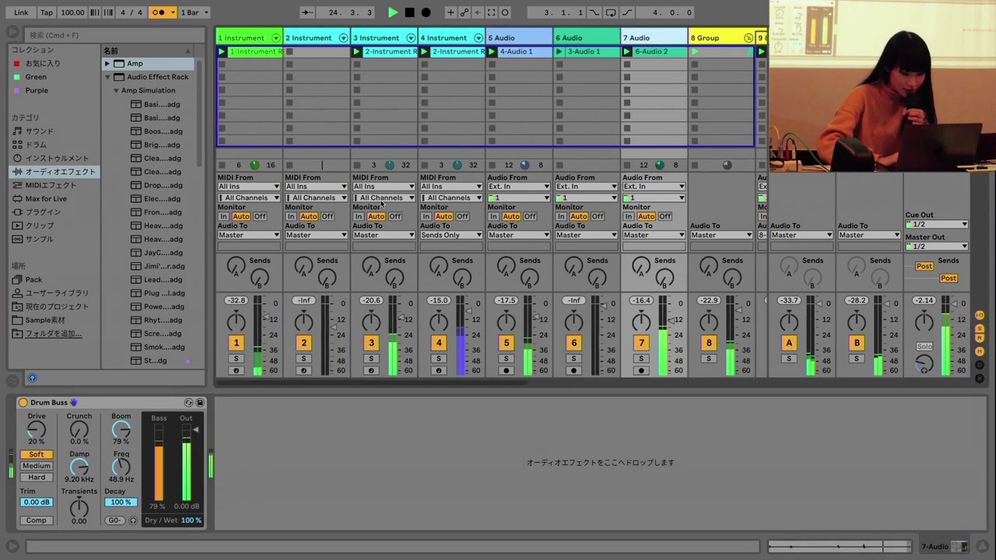
{"action": "left_click", "coordinate": [303, 370]}
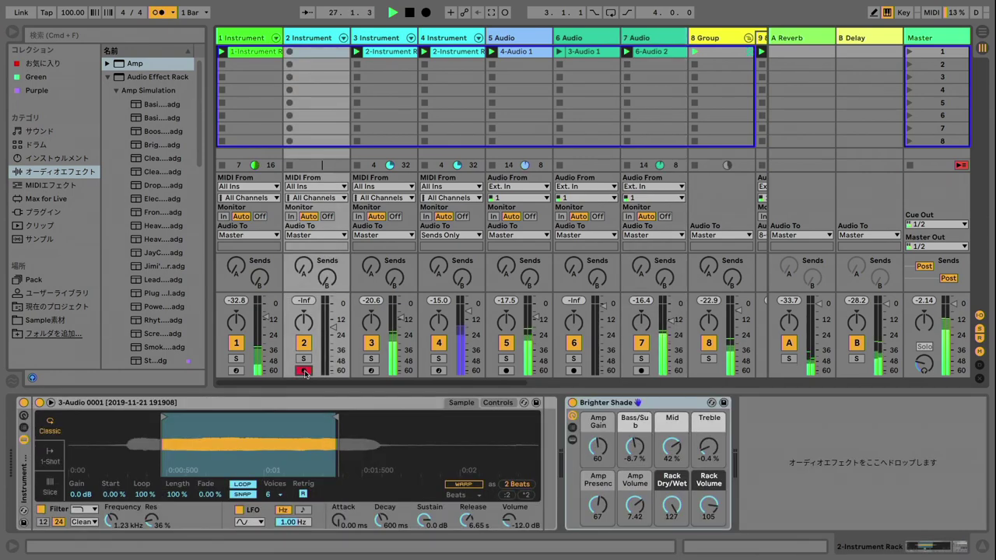
{"action": "key", "text": "z"}
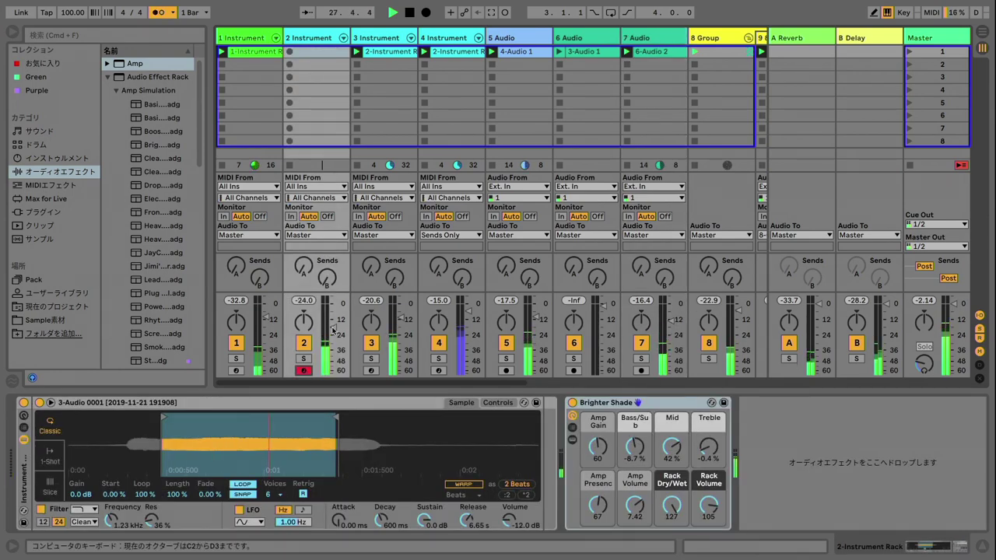
{"action": "left_click", "coordinate": [290, 52]}
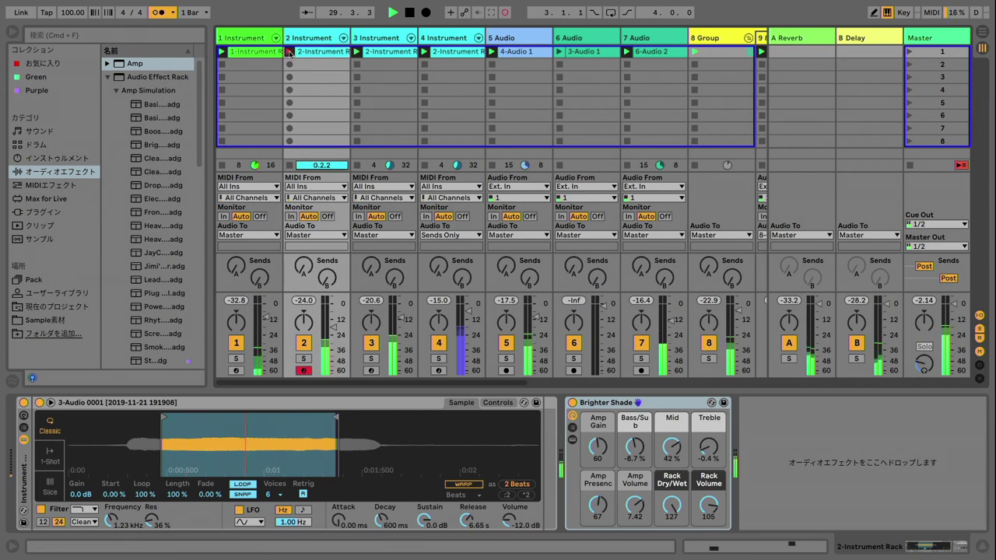
{"action": "key", "text": "x"}
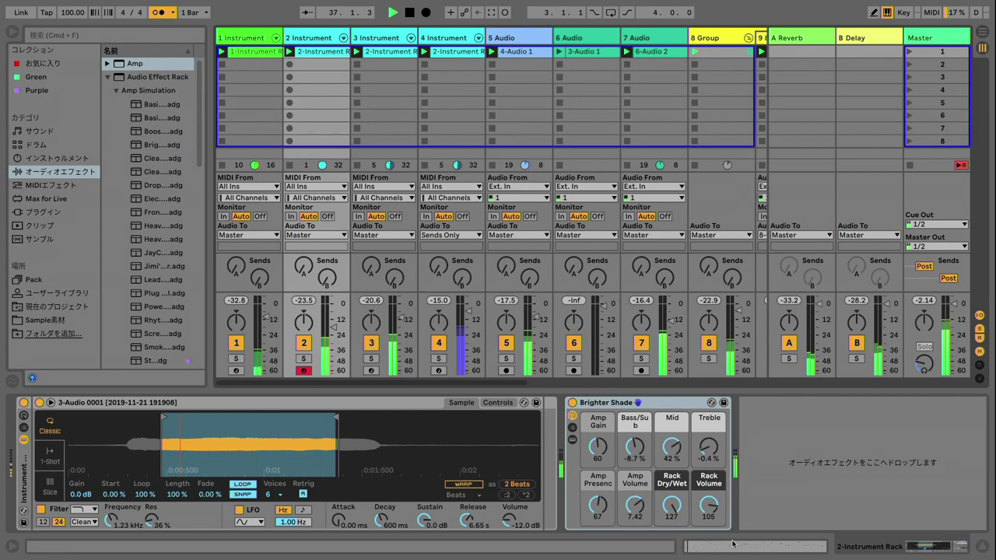
{"action": "left_click", "coordinate": [289, 51]}
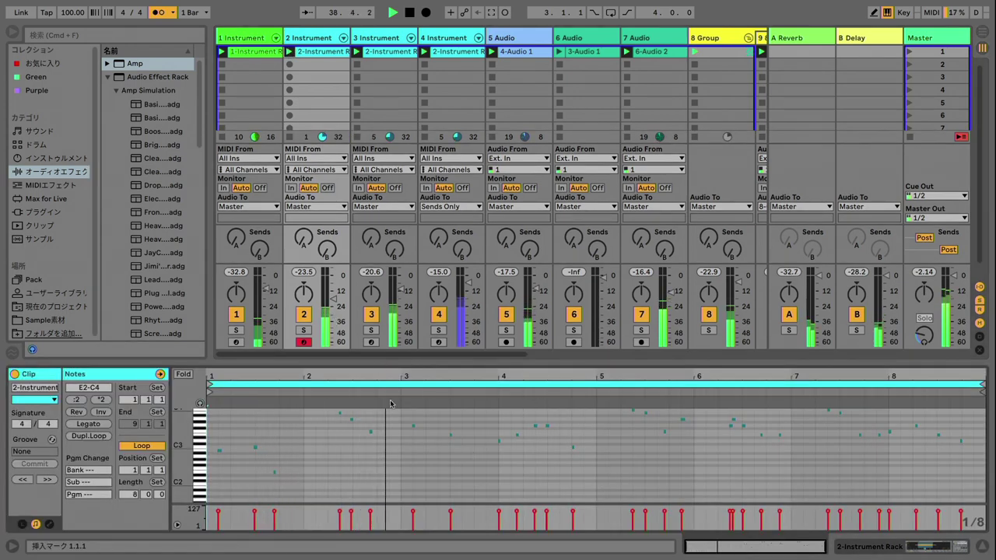
Step: In the 2 Instrument sampler, set Glide to Portamento, filter frequency to 6.04 kHz, resonance to 39 %, decay to 1.86 s and sustain to -15 dB
{"action": "key", "text": "shift+Tab"}
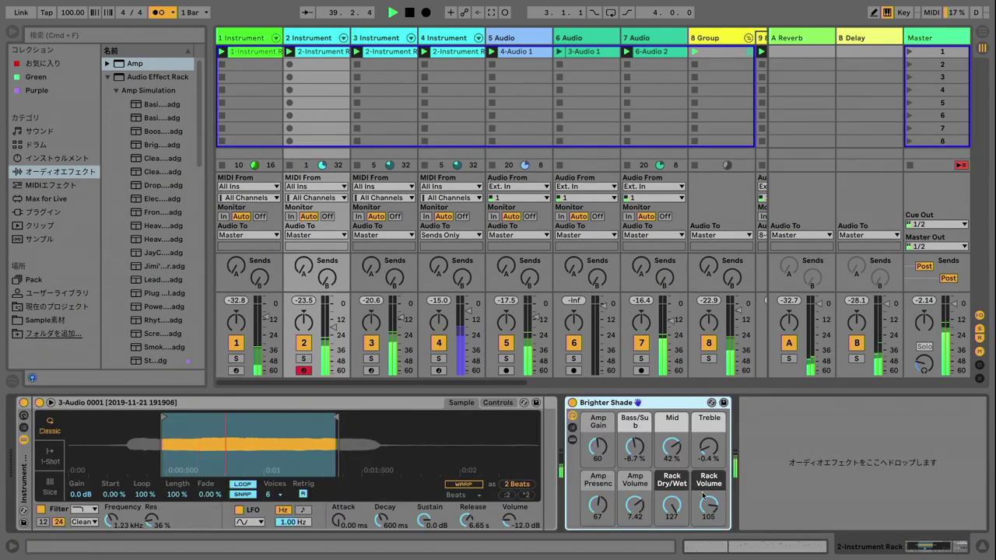
{"action": "left_click", "coordinate": [498, 402]}
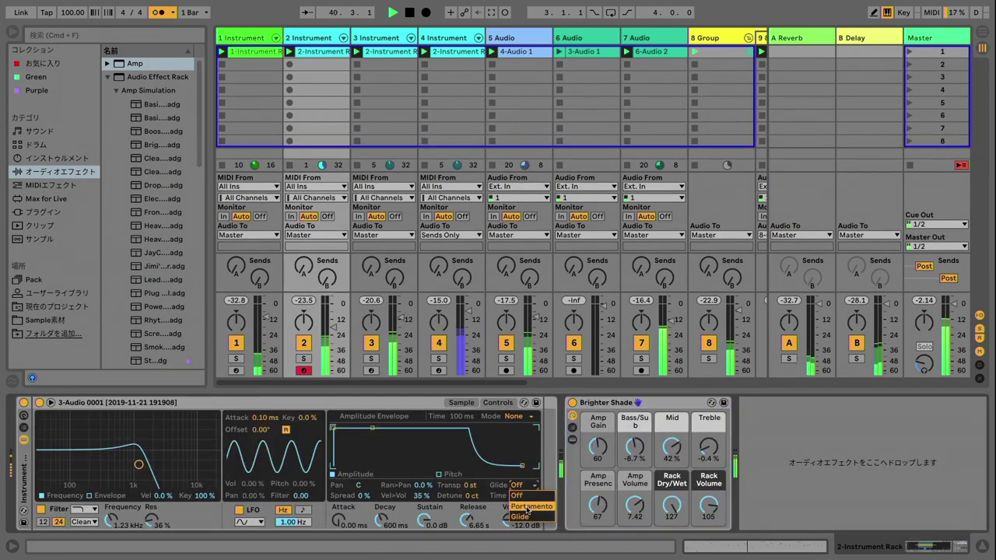
{"action": "left_click", "coordinate": [529, 506]}
{"action": "left_click_drag", "start_coordinate": [138, 464], "coordinate": [178, 463]}
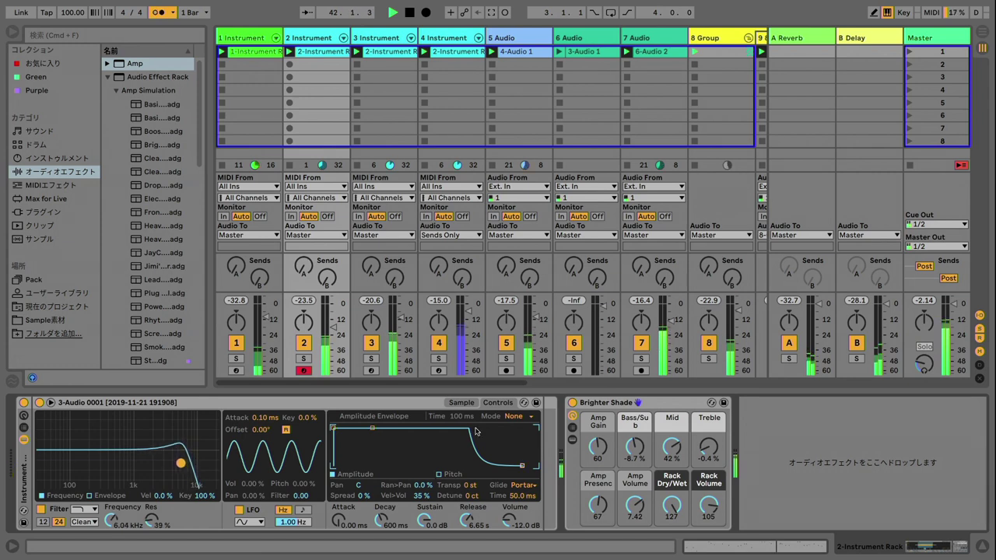
{"action": "left_click", "coordinate": [460, 403]}
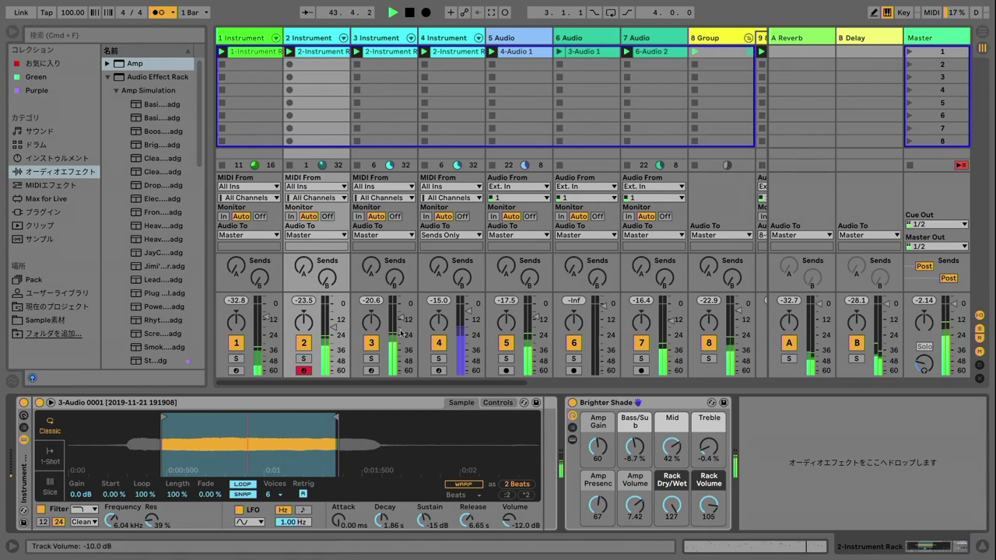
Step: Arm the 16 Audio track for live vocals and set the Master volume to about -9.7 dB
{"action": "scroll", "coordinate": [421, 293], "scroll_direction": "right", "scroll_amount": 3}
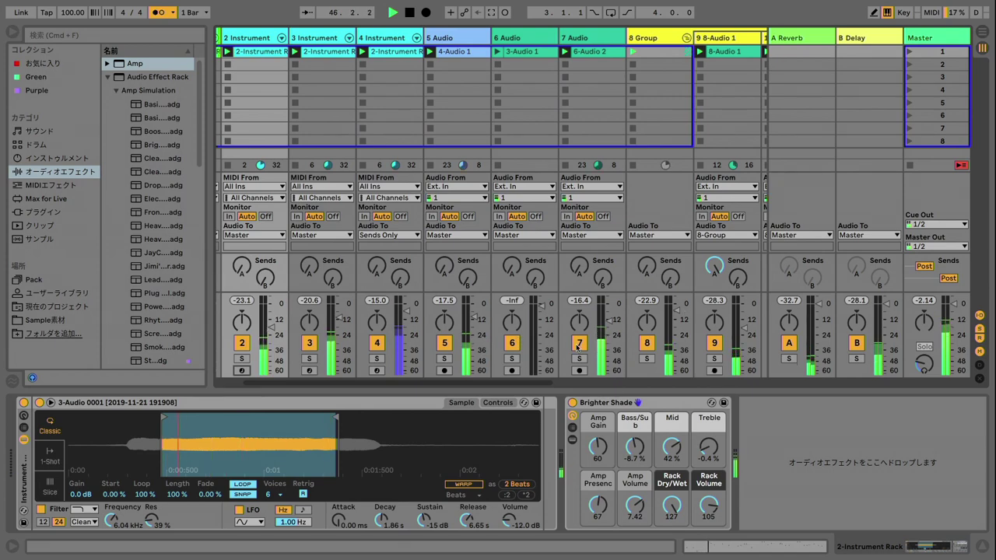
{"action": "scroll", "coordinate": [577, 348], "scroll_direction": "right", "scroll_amount": 8}
{"action": "left_click", "coordinate": [670, 370]}
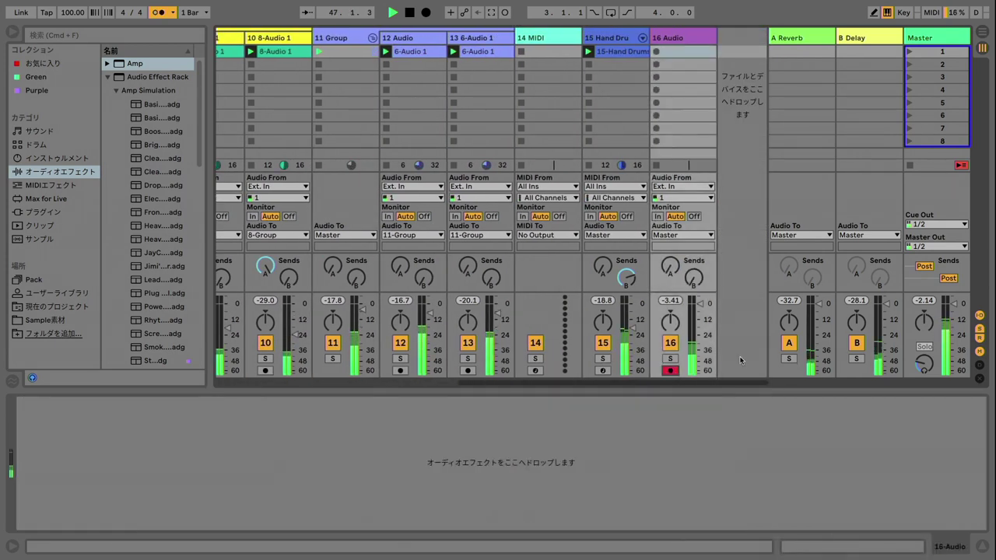
{"action": "left_click_drag", "start_coordinate": [954, 319], "coordinate": [954, 315]}
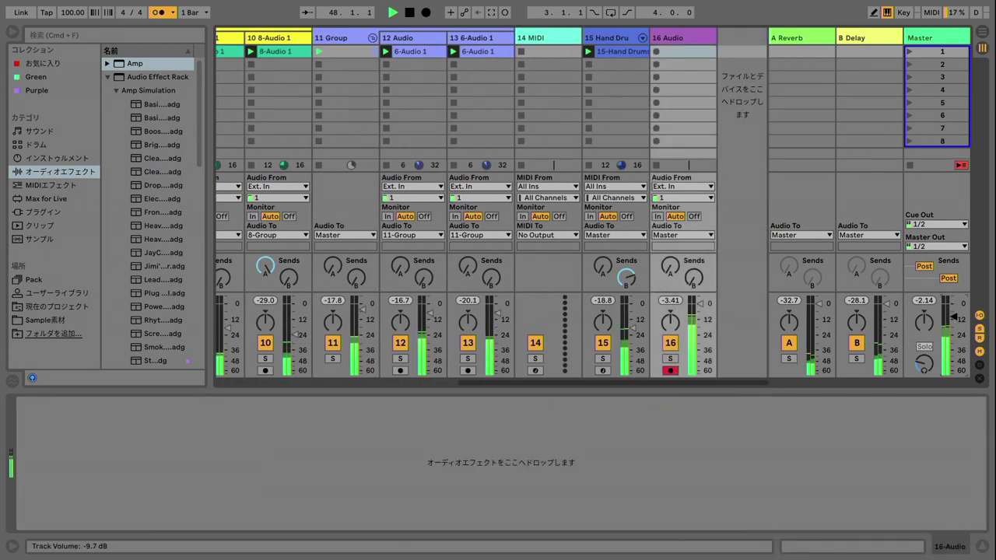